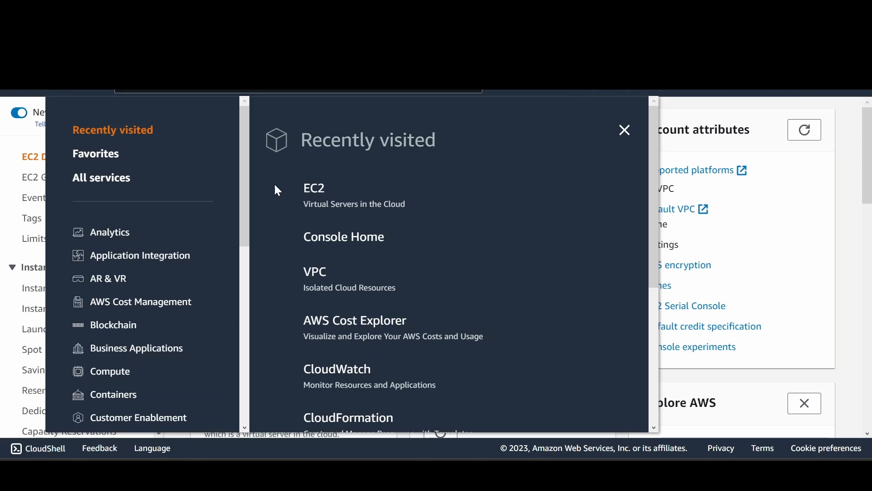
Open the EC2 dashboard and look through the list of available AWS regions, keeping Europe (Frankfurt).
{"action": "left_click", "coordinate": [315, 189]}
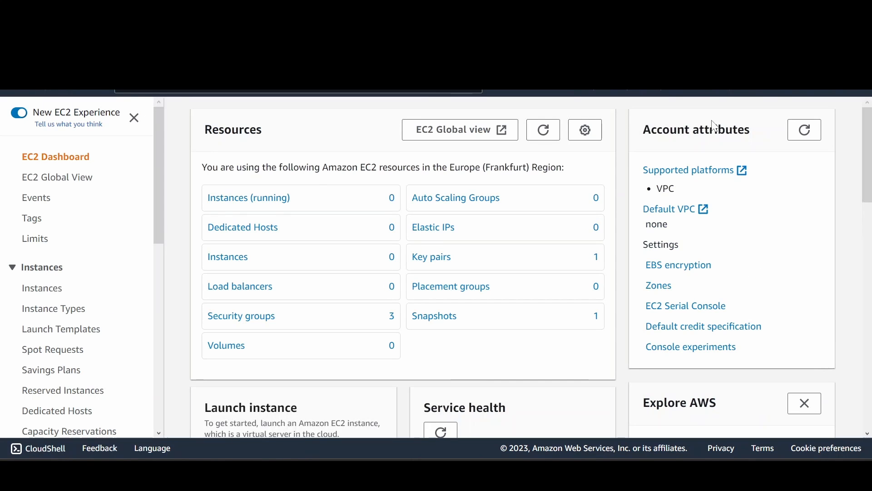
{"action": "left_click", "coordinate": [703, 92]}
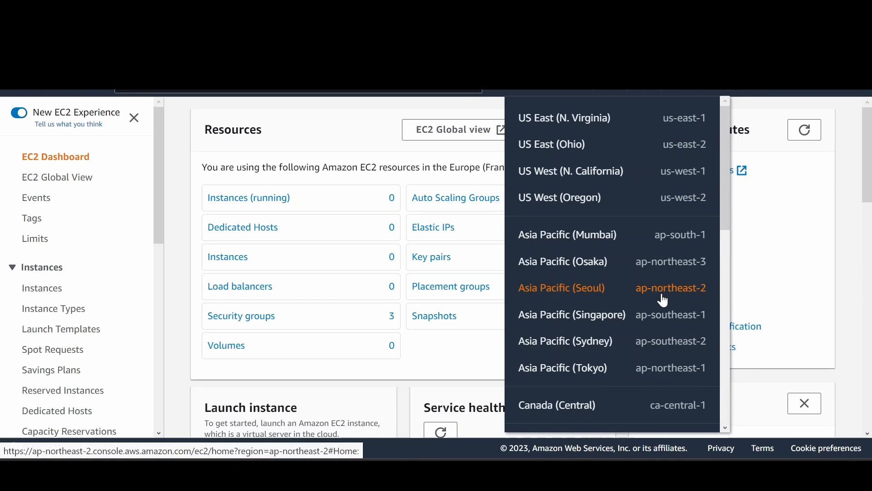
{"action": "scroll", "coordinate": [681, 314], "scroll_direction": "down", "scroll_amount": 1}
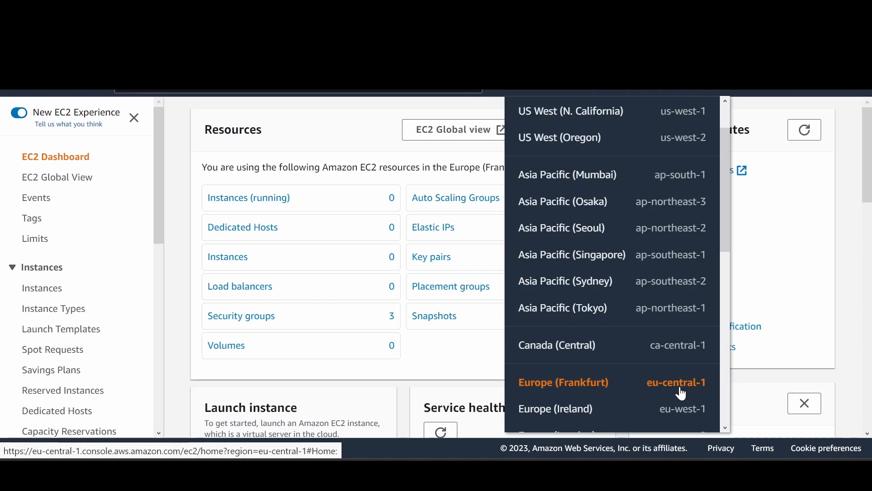
{"action": "left_click", "coordinate": [527, 92]}
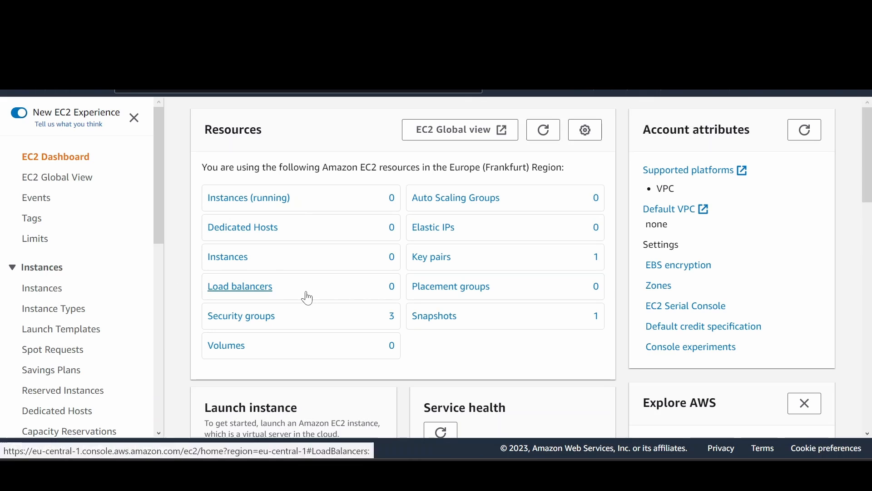
{"action": "scroll", "coordinate": [142, 325], "scroll_direction": "down", "scroll_amount": 2}
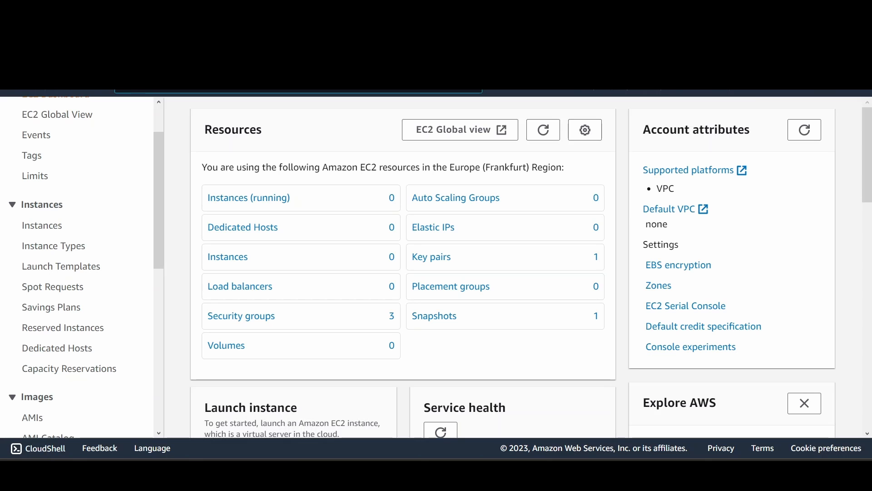
Search the AWS services for VPC, open the VPC dashboard and show the list of existing VPCs.
{"action": "type", "text": "VPC"}
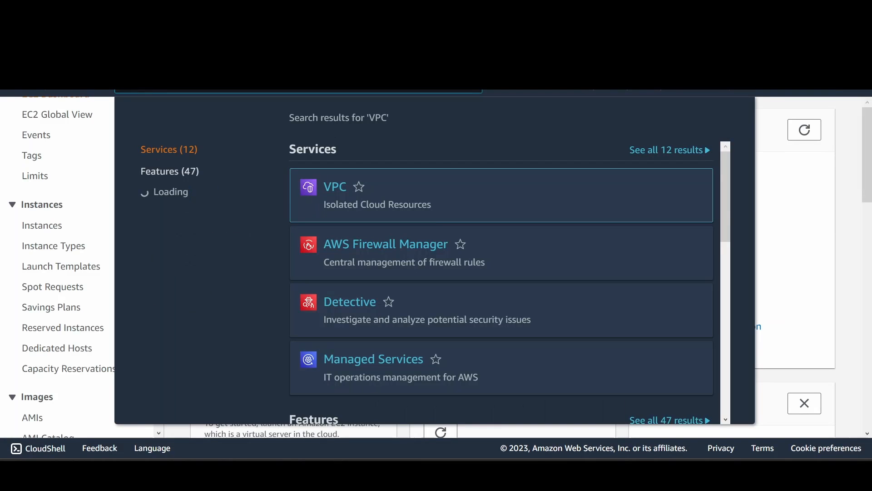
{"action": "mouse_move", "coordinate": [409, 235]}
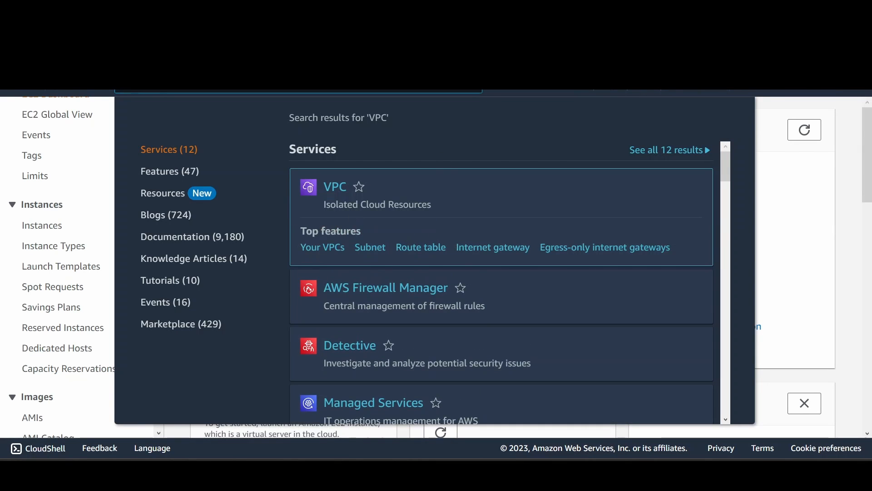
{"action": "left_click", "coordinate": [336, 188]}
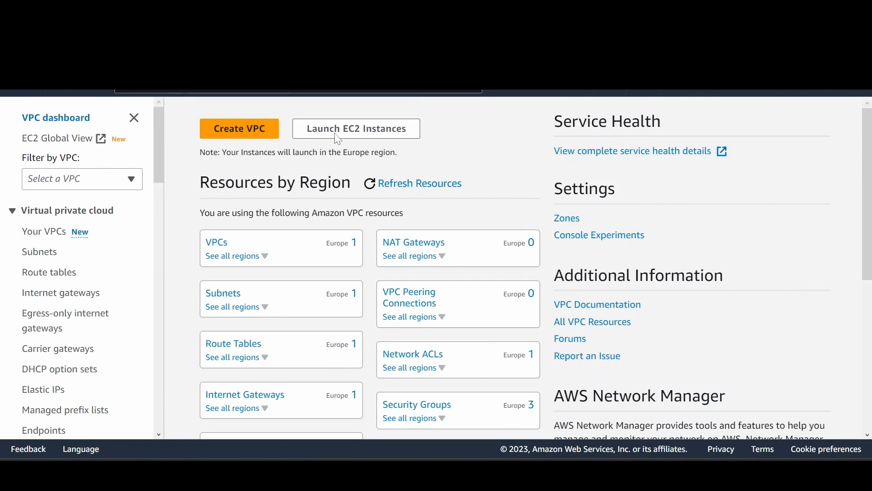
{"action": "left_click", "coordinate": [218, 242]}
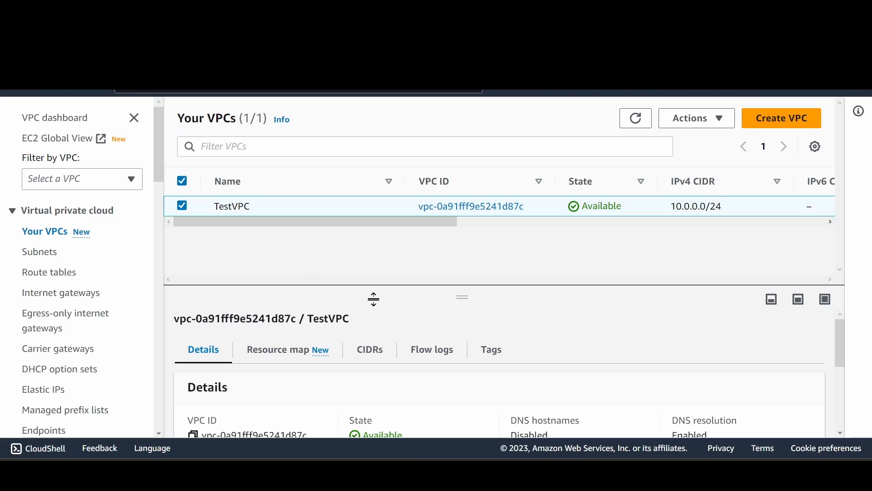
Start creating a new VPC with the VPC only option and set its name tag to DemoVPC.
{"action": "left_click", "coordinate": [771, 122]}
{"action": "scroll", "coordinate": [640, 253], "scroll_direction": "down", "scroll_amount": 2}
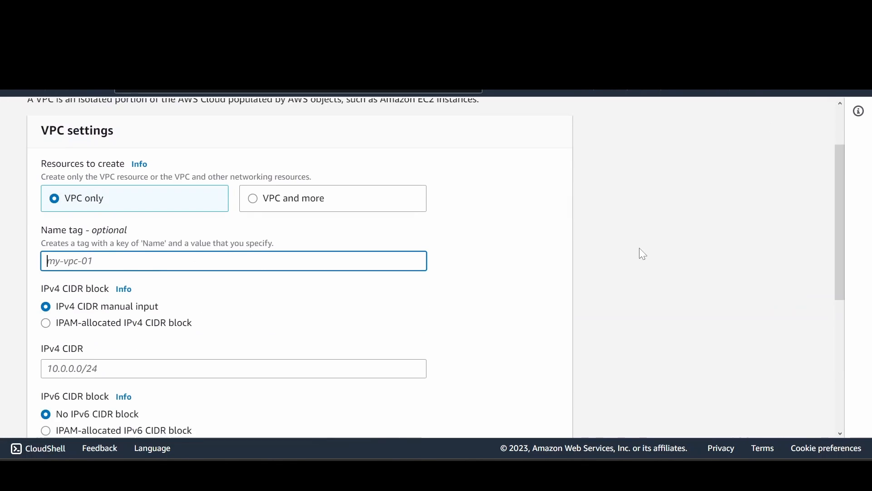
{"action": "type", "text": "D"}
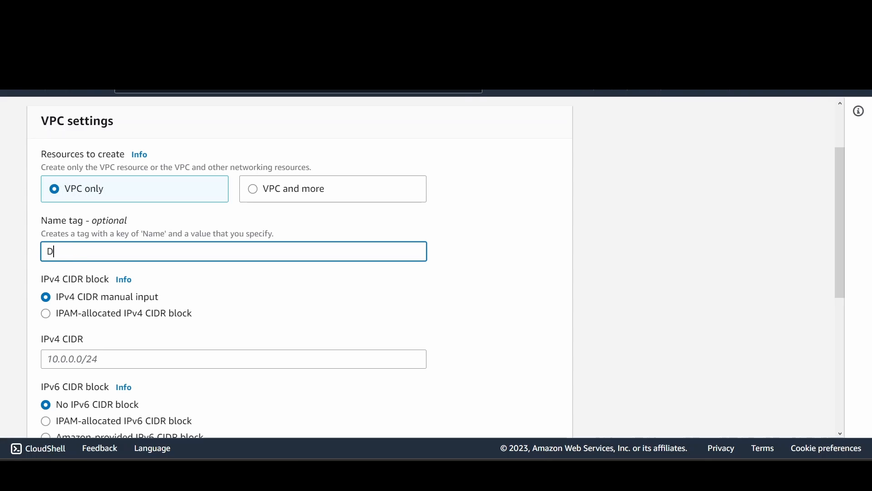
{"action": "type", "text": "emoVPC"}
{"action": "scroll", "coordinate": [196, 263], "scroll_direction": "down", "scroll_amount": 1}
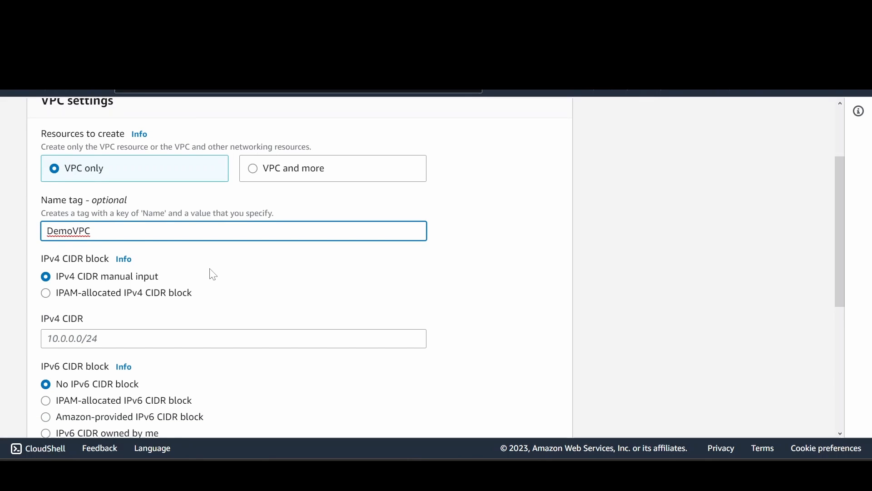
Set the new VPC's IPv4 CIDR to 10.0.0.0/24.
{"action": "scroll", "coordinate": [211, 270], "scroll_direction": "down", "scroll_amount": 1}
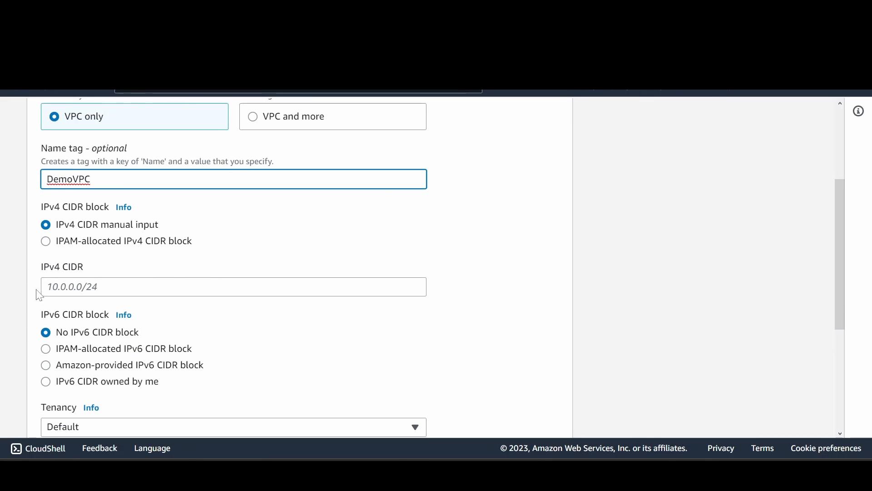
{"action": "left_click", "coordinate": [132, 287]}
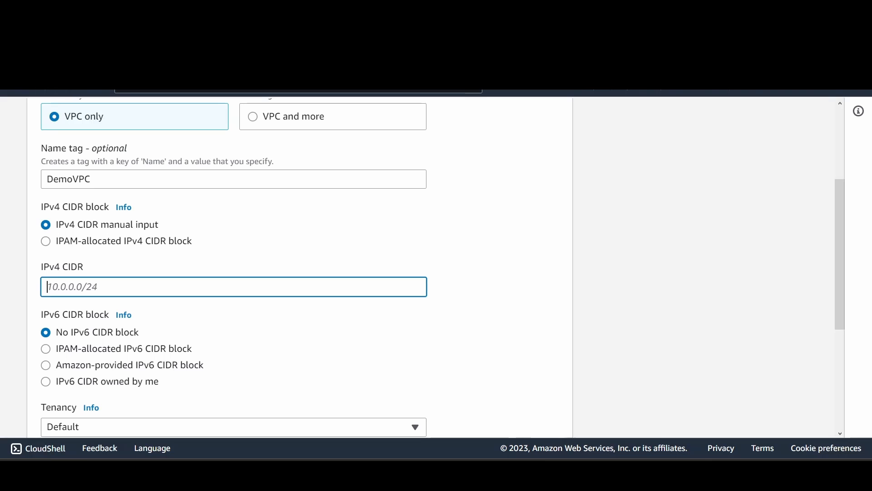
{"action": "type", "text": "10"}
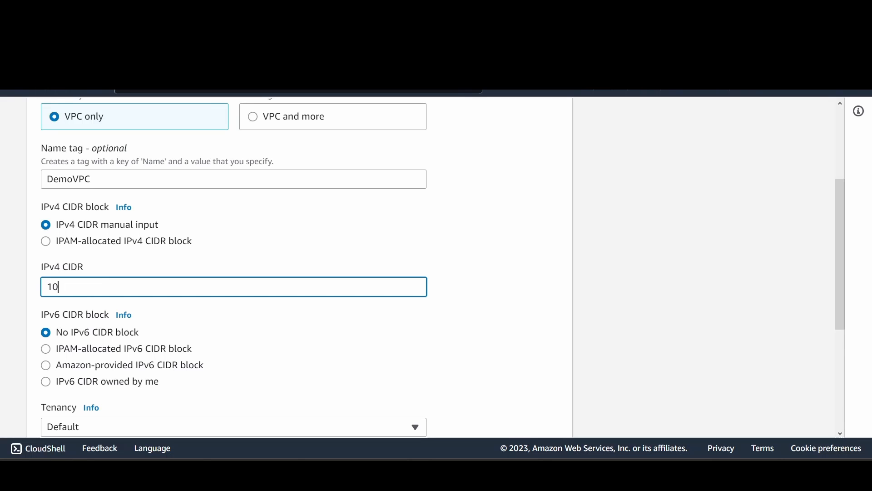
{"action": "type", "text": ".0.0."}
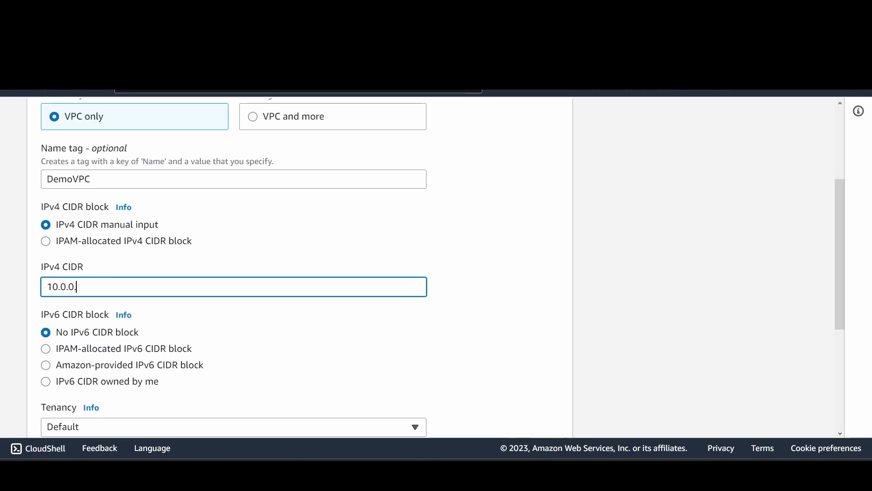
{"action": "type", "text": "0/24"}
{"action": "scroll", "coordinate": [231, 349], "scroll_direction": "down", "scroll_amount": 1}
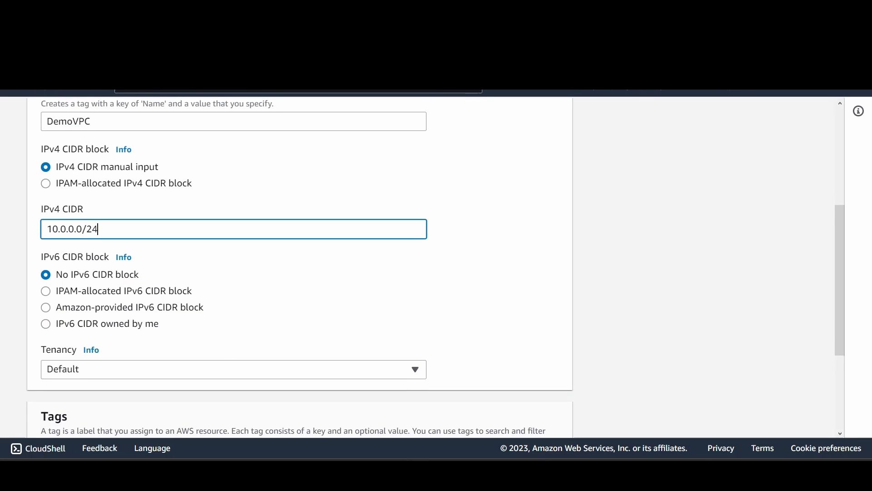
Examine the IPv4 CIDR entry, its prefix length and the VPC settings around it.
{"action": "key", "text": "shift+Left"}
{"action": "key", "text": "shift+Left"}
{"action": "key", "text": "shift+Left"}
{"action": "key", "text": "shift+Left"}
{"action": "key", "text": "shift+Left"}
{"action": "key", "text": "shift+Left"}
{"action": "key", "text": "shift+Left"}
{"action": "key", "text": "shift+Left"}
{"action": "key", "text": "shift+Left"}
{"action": "key", "text": "shift+Left"}
{"action": "key", "text": "shift+Left"}
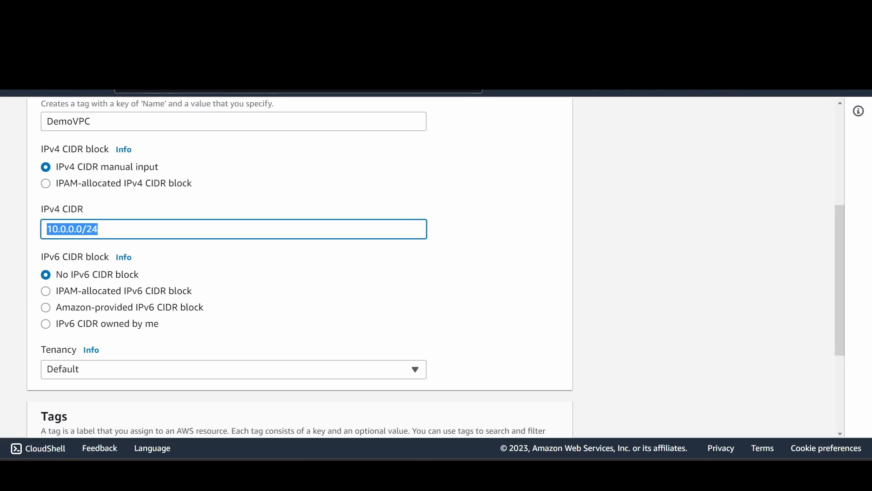
{"action": "key", "text": "Right"}
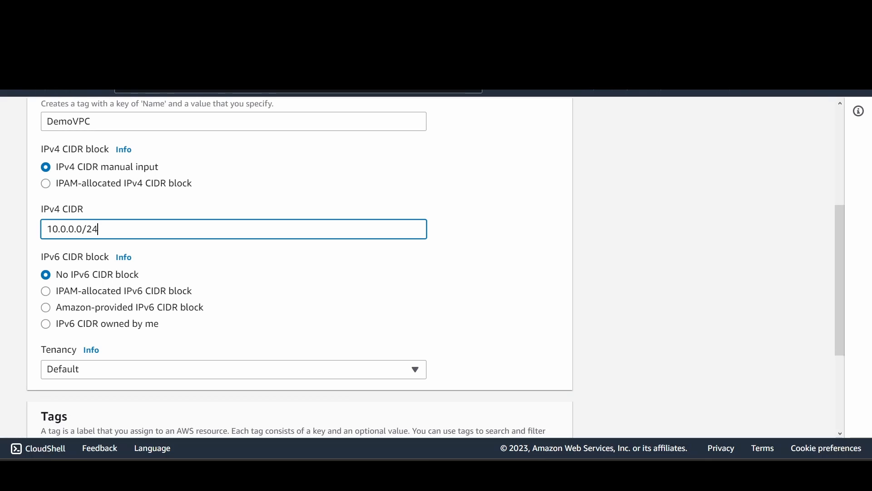
{"action": "key", "text": "shift+Left"}
{"action": "key", "text": "shift+Left"}
{"action": "key", "text": "shift+Left"}
{"action": "key", "text": "shift+Left"}
{"action": "key", "text": "shift+Left"}
{"action": "scroll", "coordinate": [306, 176], "scroll_direction": "up", "scroll_amount": 4}
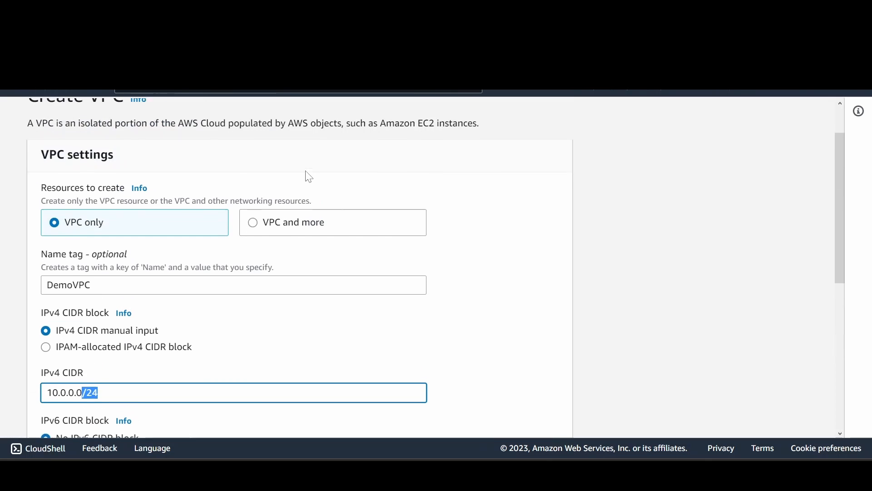
{"action": "scroll", "coordinate": [406, 283], "scroll_direction": "down", "scroll_amount": 1}
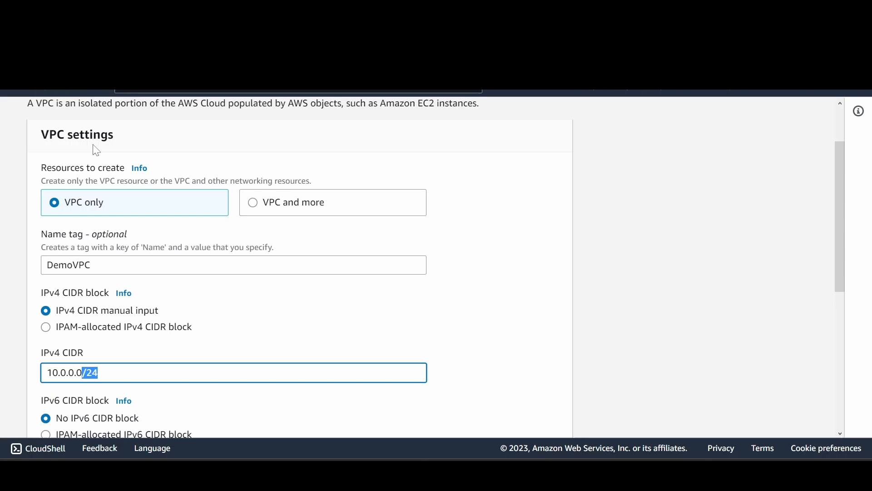
{"action": "scroll", "coordinate": [240, 203], "scroll_direction": "down", "scroll_amount": 3}
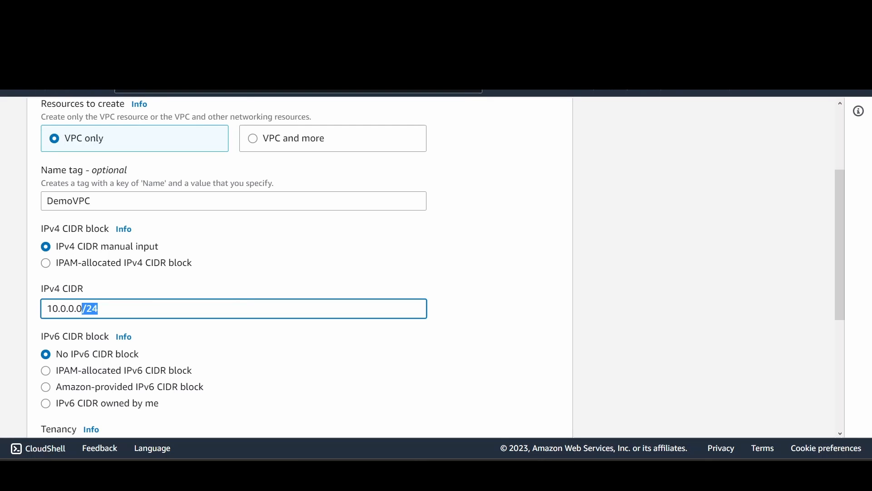
{"action": "left_click", "coordinate": [136, 309]}
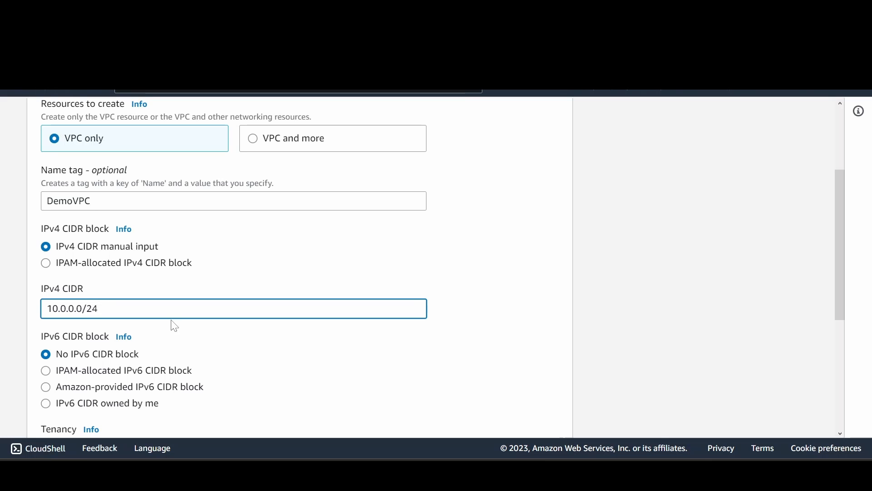
Review the new VPC's name tag, IPv4 and IPv6 CIDR settings, tenancy and tags.
{"action": "scroll", "coordinate": [165, 260], "scroll_direction": "up", "scroll_amount": 1}
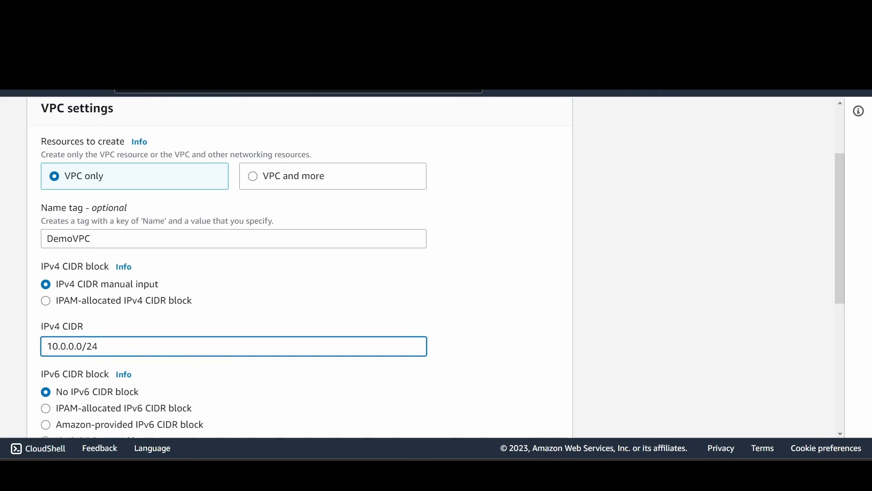
{"action": "left_click", "coordinate": [101, 239]}
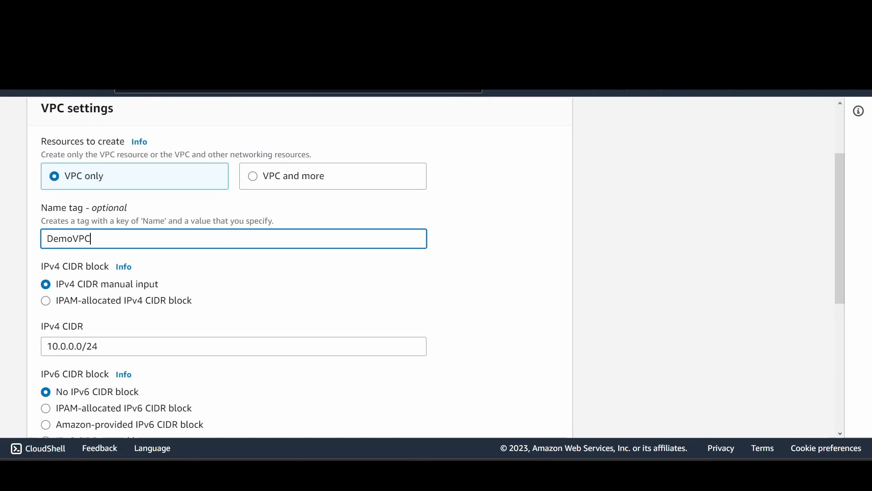
{"action": "left_click_drag", "start_coordinate": [94, 239], "coordinate": [46, 239]}
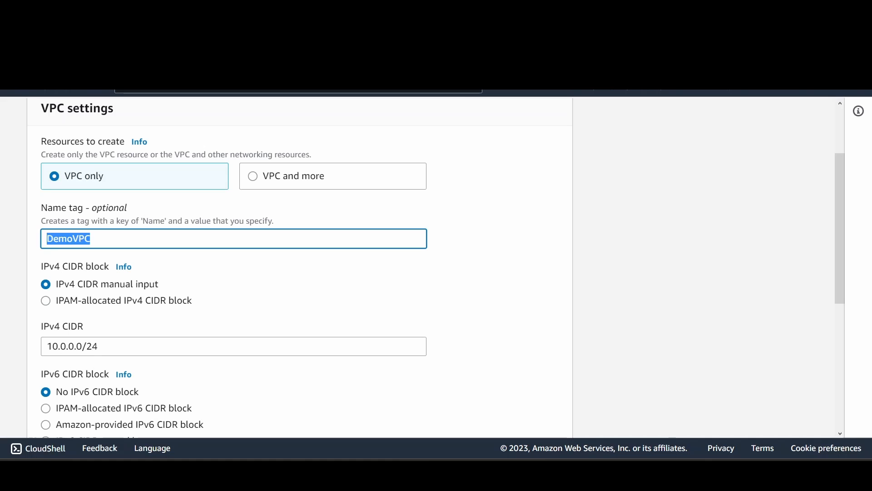
{"action": "scroll", "coordinate": [181, 309], "scroll_direction": "down", "scroll_amount": 1}
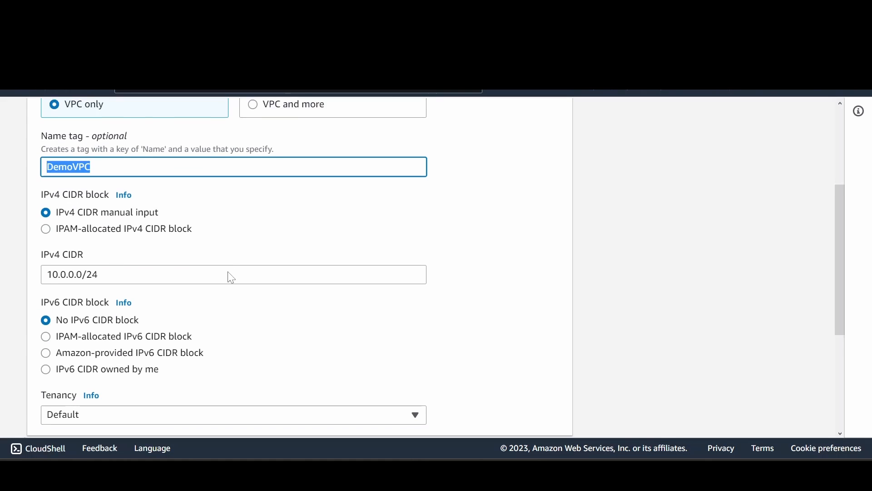
{"action": "scroll", "coordinate": [228, 277], "scroll_direction": "down", "scroll_amount": 1}
{"action": "left_click", "coordinate": [229, 244]}
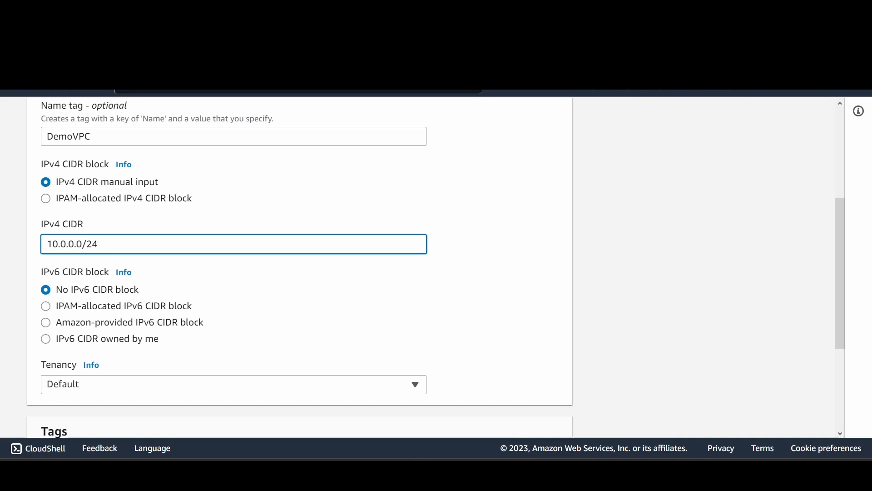
{"action": "scroll", "coordinate": [116, 249], "scroll_direction": "down", "scroll_amount": 2}
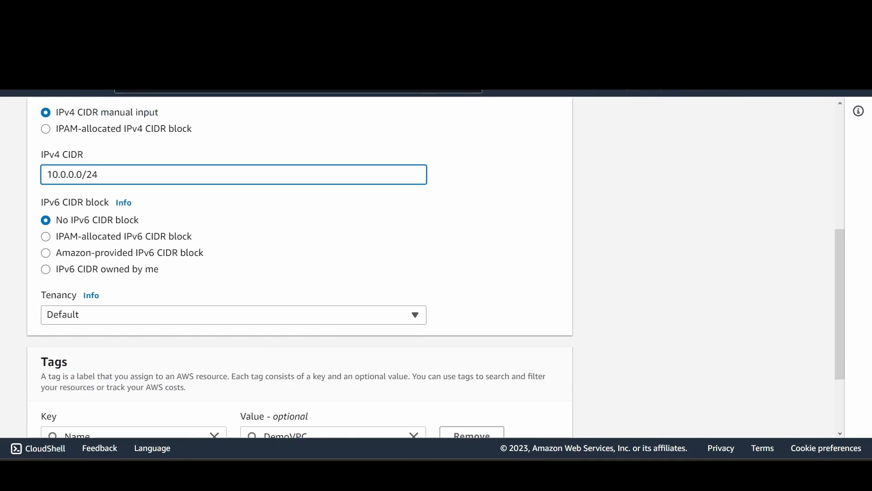
{"action": "scroll", "coordinate": [409, 246], "scroll_direction": "down", "scroll_amount": 2}
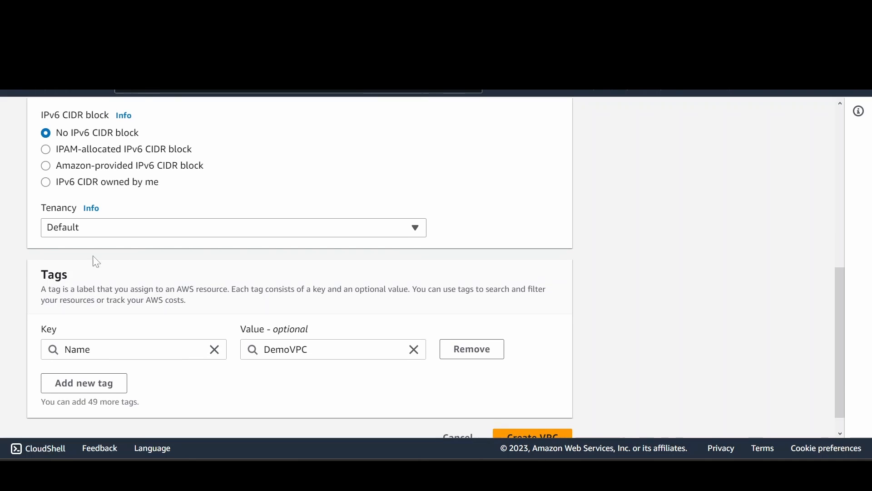
View the available Tenancy options for the VPC, keep Default, and return to the VPC settings.
{"action": "left_click", "coordinate": [182, 228]}
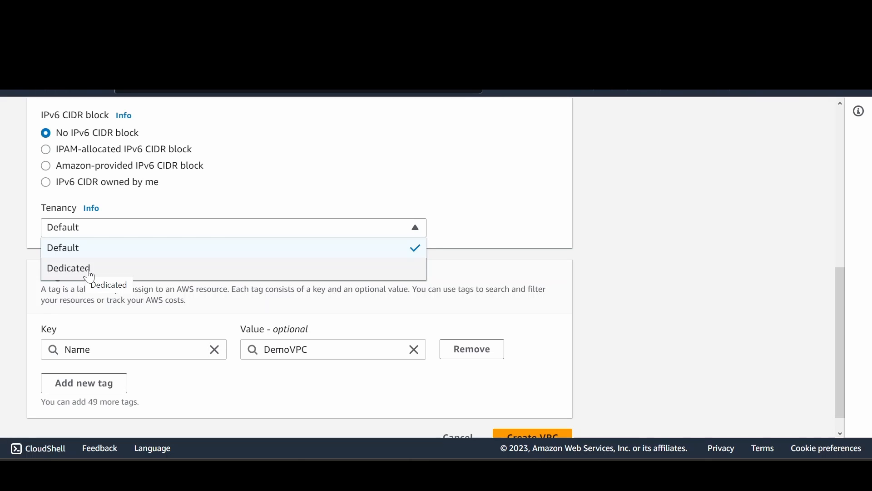
{"action": "left_click", "coordinate": [489, 235]}
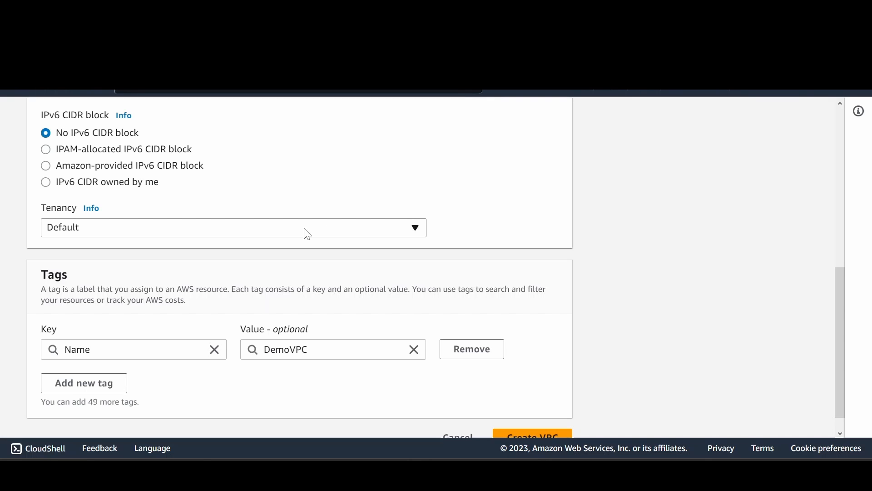
{"action": "scroll", "coordinate": [502, 222], "scroll_direction": "up", "scroll_amount": 2}
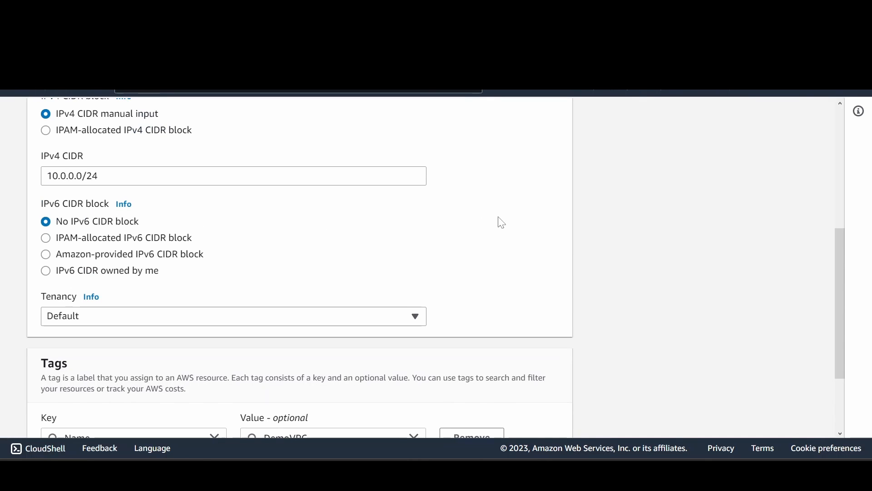
{"action": "left_click", "coordinate": [415, 316]}
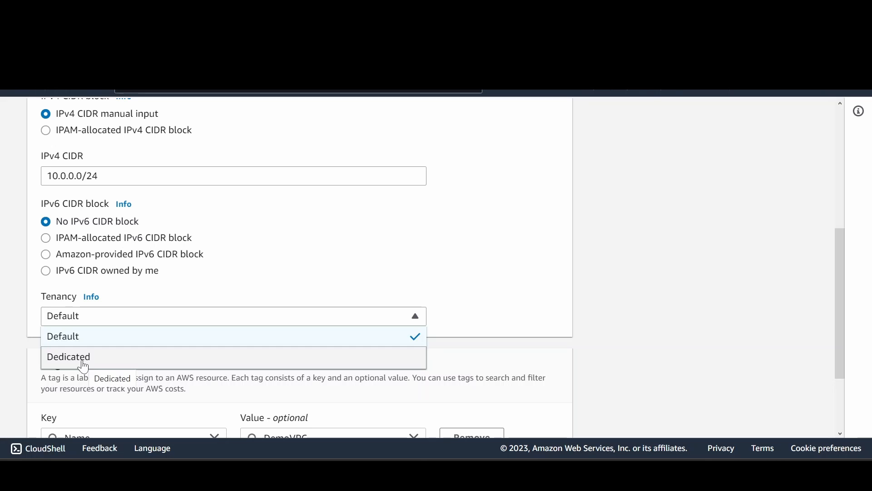
{"action": "left_click", "coordinate": [373, 243]}
{"action": "scroll", "coordinate": [502, 284], "scroll_direction": "up", "scroll_amount": 4}
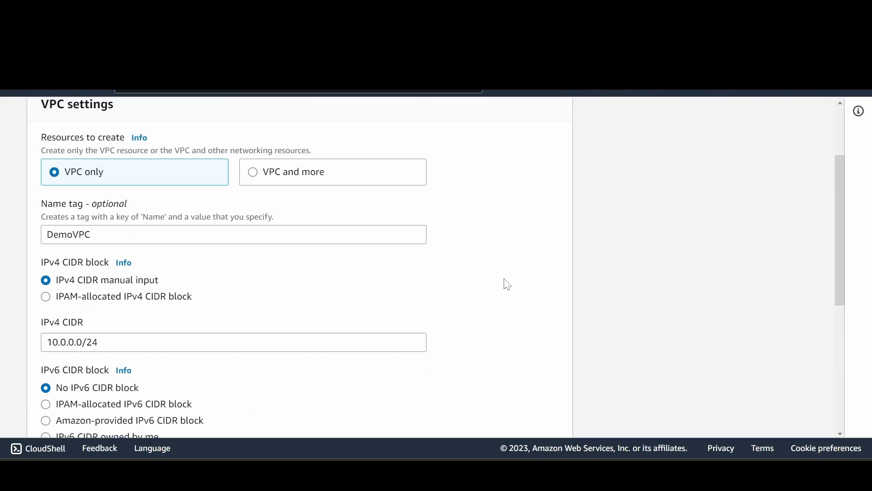
Replace the tag key Name with DemoVpc in the VPC's tags and create the VPC.
{"action": "scroll", "coordinate": [504, 284], "scroll_direction": "down", "scroll_amount": 6}
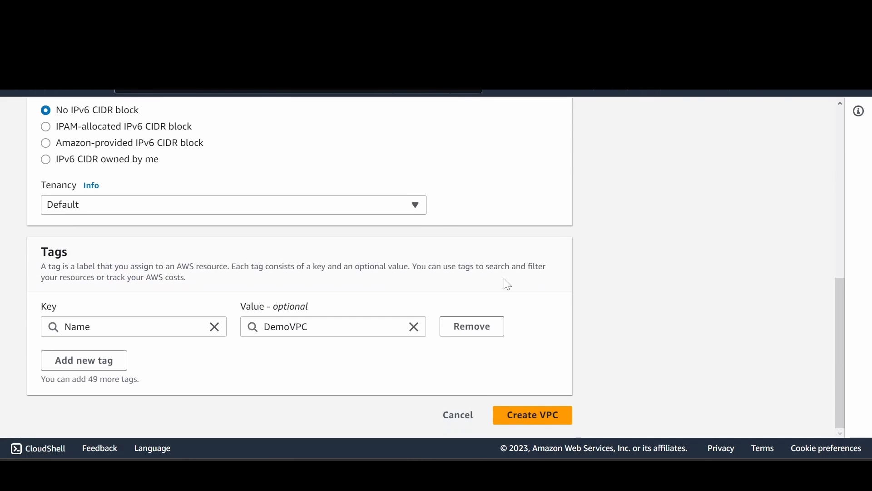
{"action": "scroll", "coordinate": [479, 280], "scroll_direction": "up", "scroll_amount": 4}
{"action": "scroll", "coordinate": [479, 281], "scroll_direction": "down", "scroll_amount": 4}
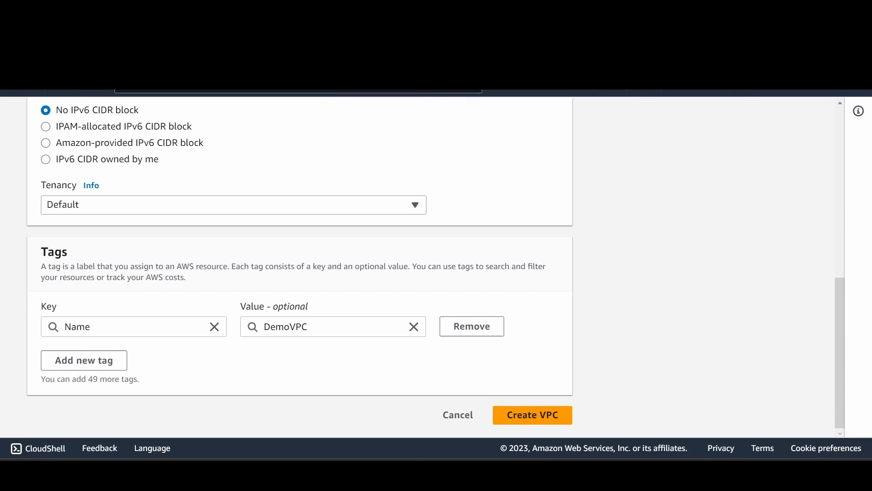
{"action": "left_click", "coordinate": [116, 327]}
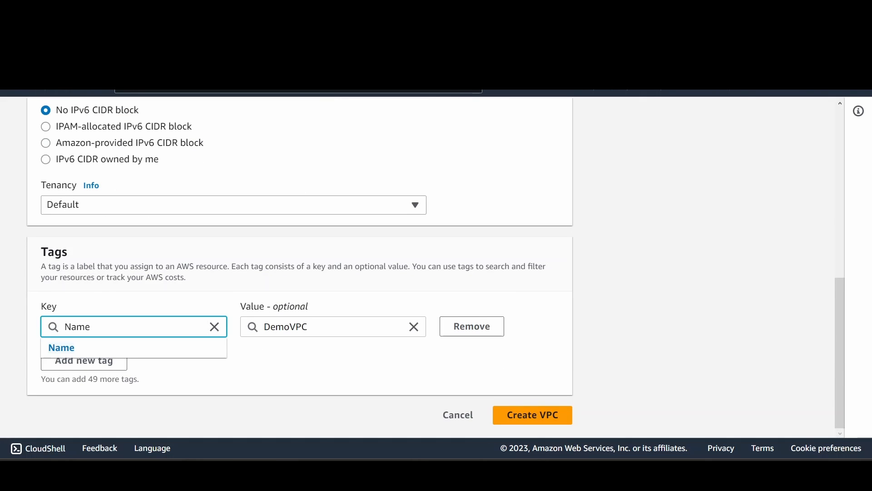
{"action": "key", "text": "BackSpace"}
{"action": "key", "text": "BackSpace"}
{"action": "key", "text": "BackSpace"}
{"action": "key", "text": "BackSpace"}
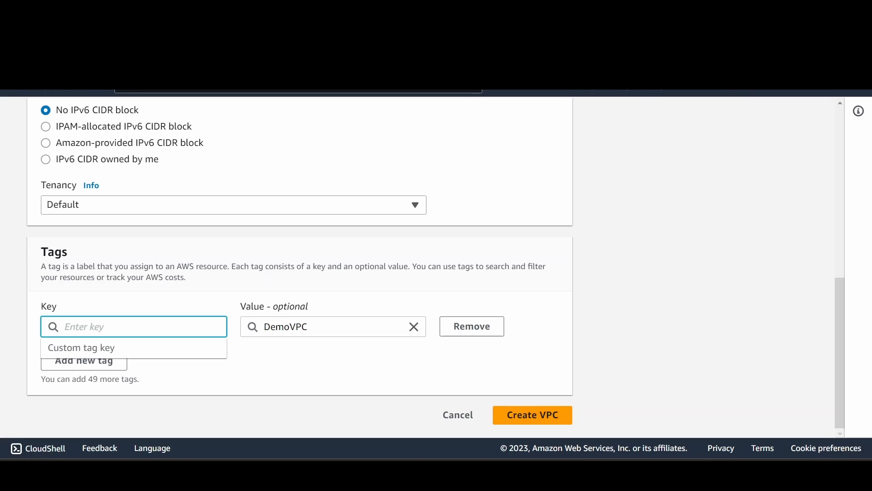
{"action": "type", "text": "DemoV"}
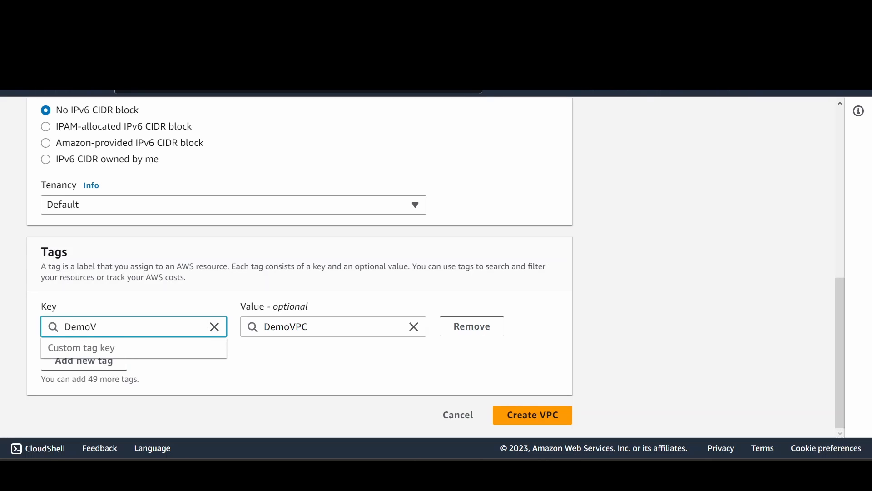
{"action": "type", "text": "pc"}
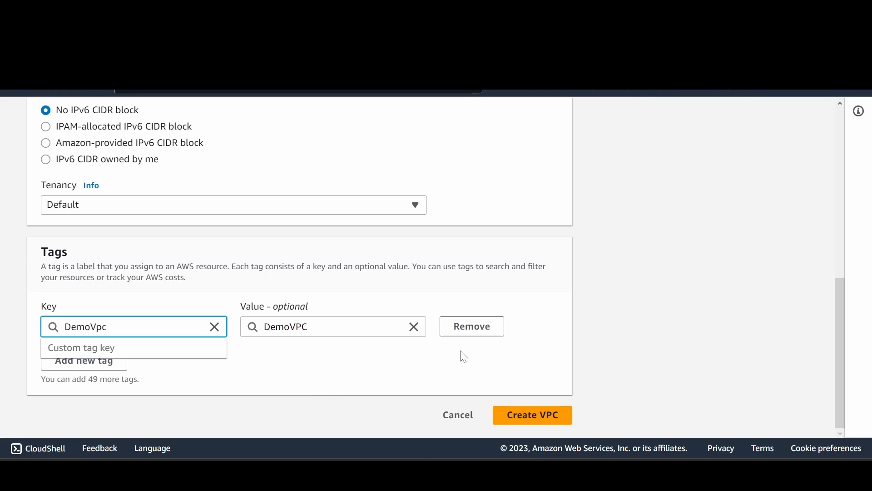
{"action": "left_click", "coordinate": [534, 425]}
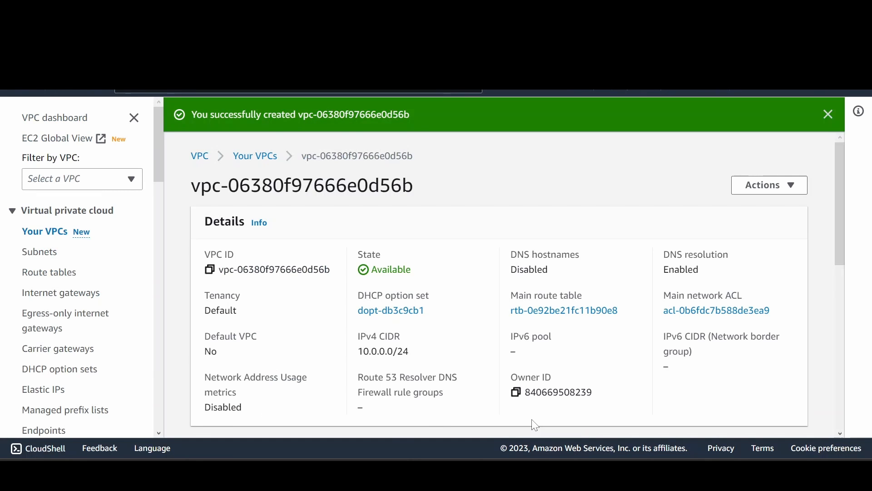
Examine the new VPC's details and its resource map, including subnets and route tables.
{"action": "scroll", "coordinate": [323, 306], "scroll_direction": "down", "scroll_amount": 2}
{"action": "scroll", "coordinate": [322, 306], "scroll_direction": "up", "scroll_amount": 2}
{"action": "scroll", "coordinate": [464, 262], "scroll_direction": "down", "scroll_amount": 3}
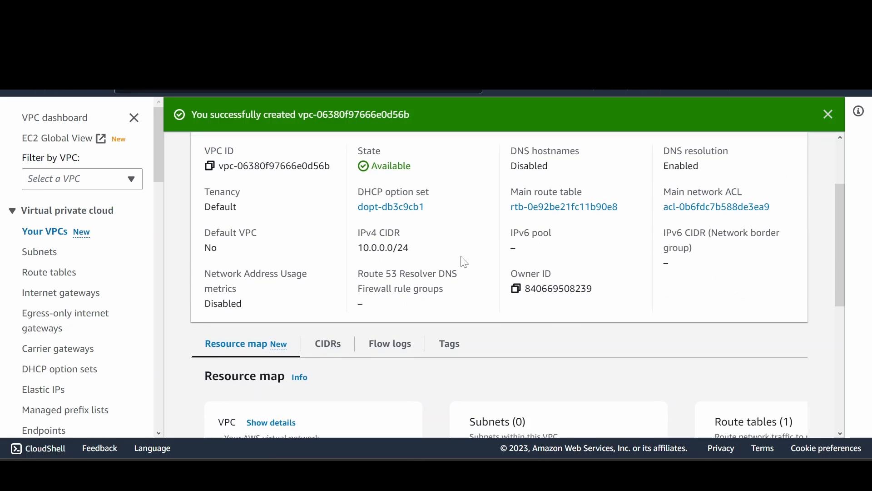
{"action": "scroll", "coordinate": [464, 262], "scroll_direction": "up", "scroll_amount": 2}
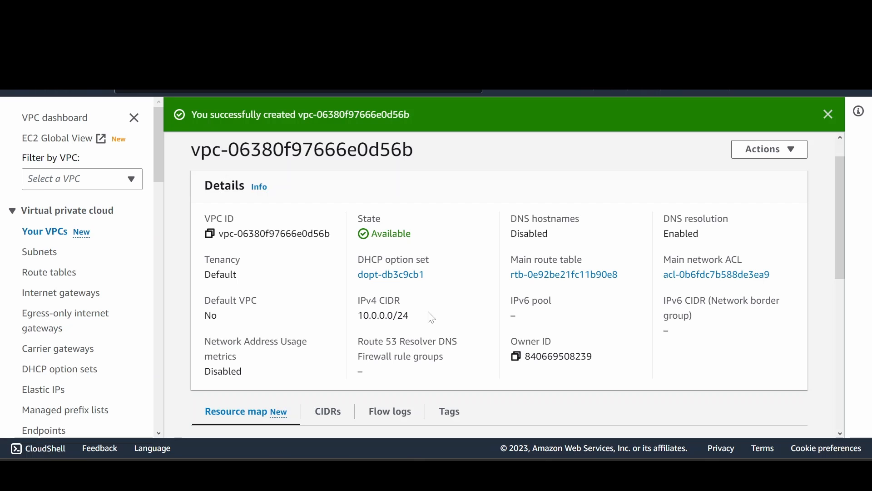
{"action": "scroll", "coordinate": [432, 318], "scroll_direction": "down", "scroll_amount": 6}
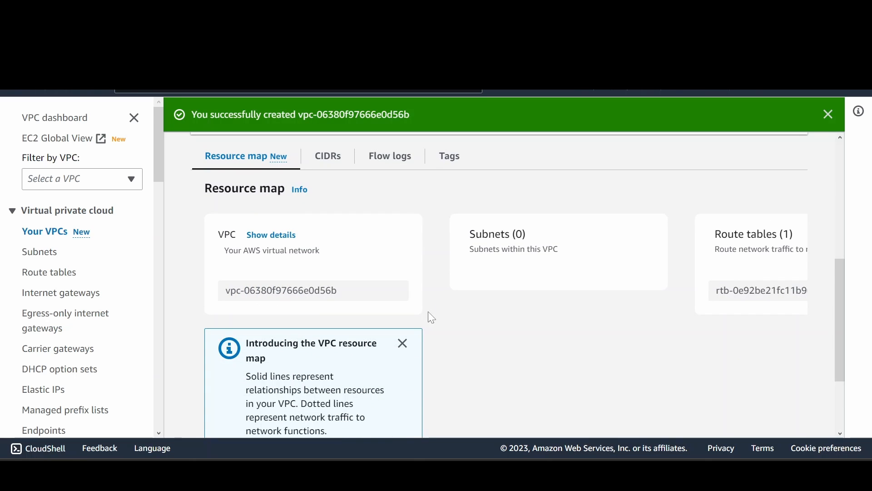
{"action": "scroll", "coordinate": [429, 313], "scroll_direction": "right", "scroll_amount": 2}
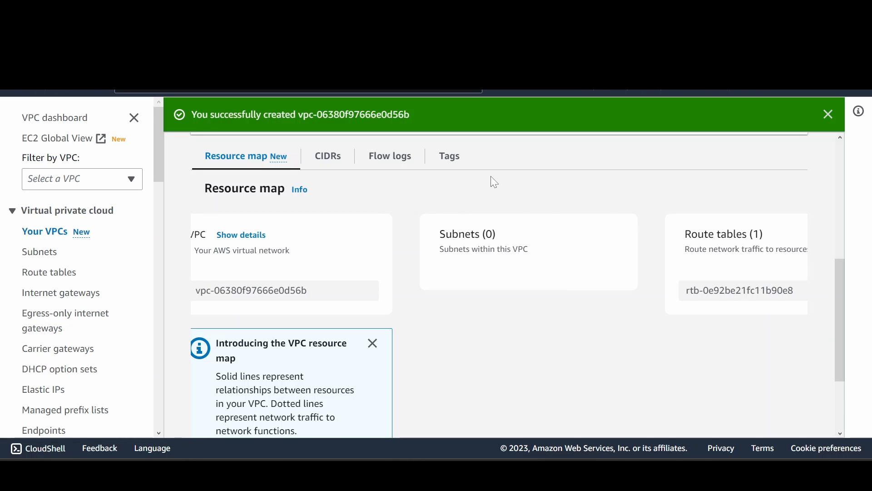
{"action": "left_click", "coordinate": [44, 253]}
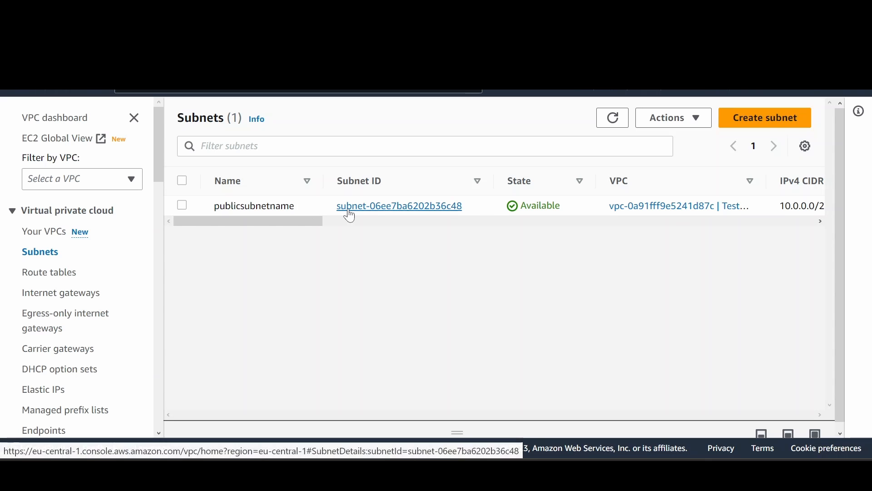
{"action": "left_click", "coordinate": [763, 123]}
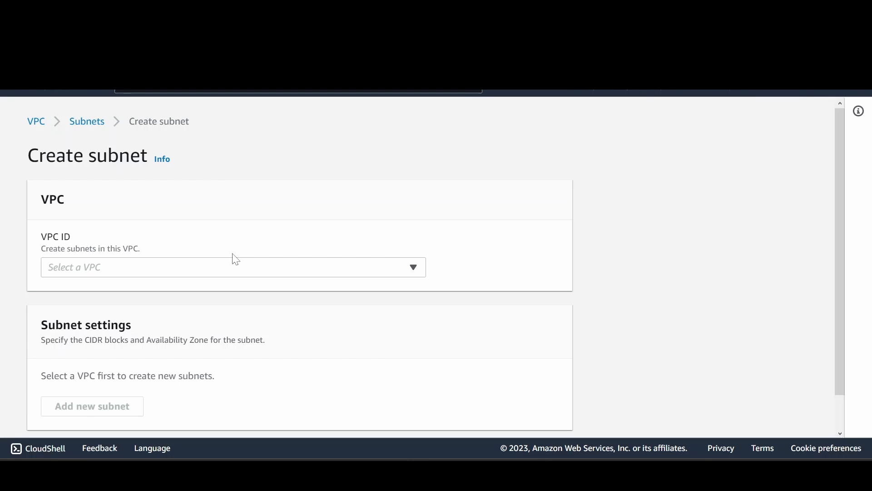
{"action": "left_click", "coordinate": [186, 275]}
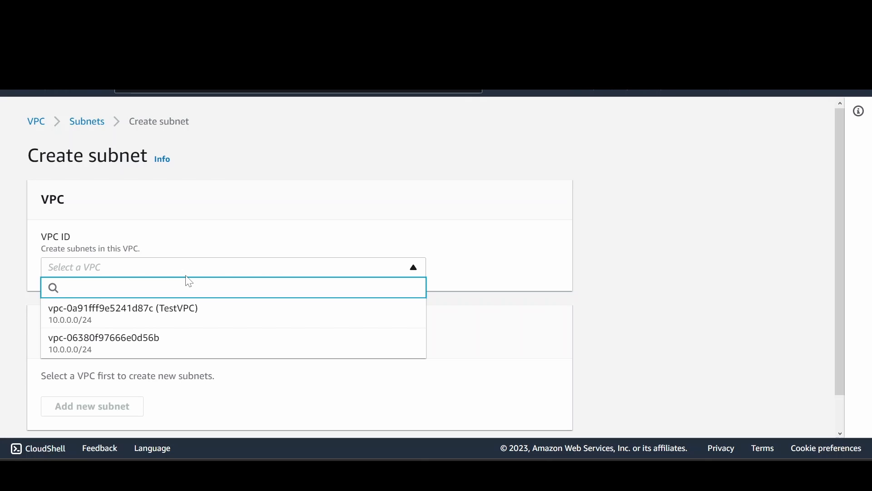
{"action": "left_click", "coordinate": [133, 351]}
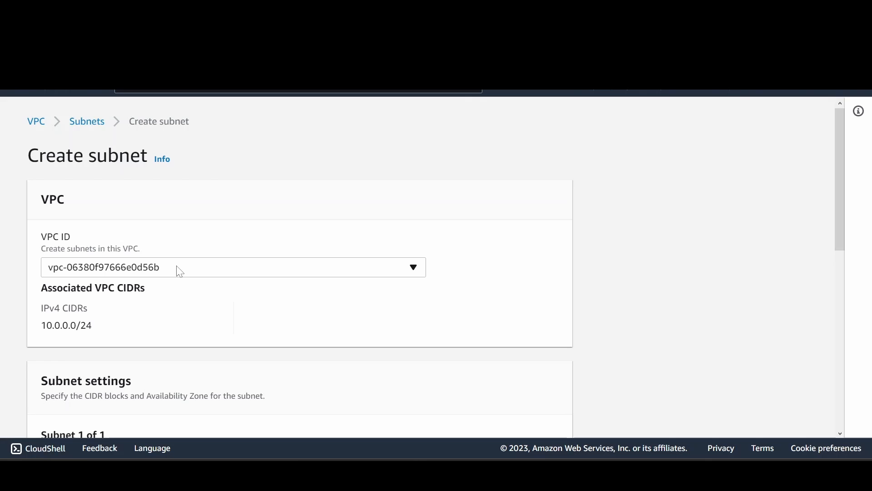
{"action": "scroll", "coordinate": [414, 286], "scroll_direction": "down", "scroll_amount": 2}
{"action": "scroll", "coordinate": [190, 271], "scroll_direction": "up", "scroll_amount": 2}
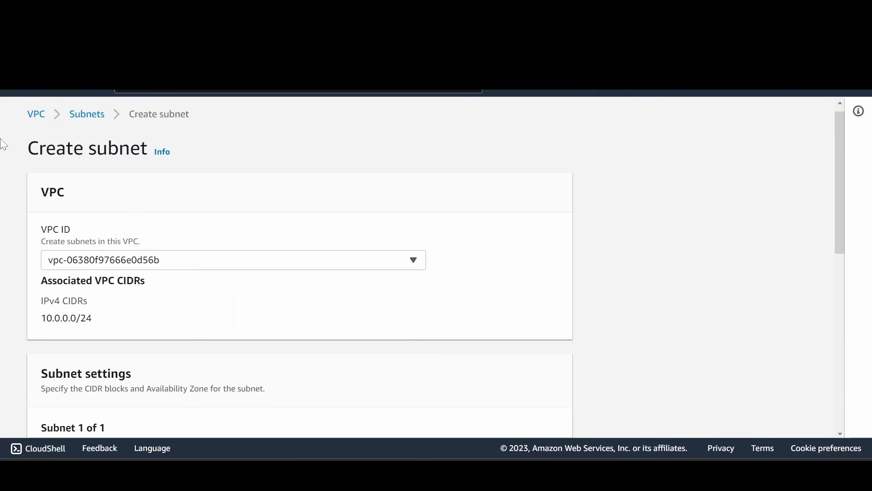
Return to the list of VPCs and name the unnamed VPC DemoVpc.
{"action": "left_click", "coordinate": [37, 117]}
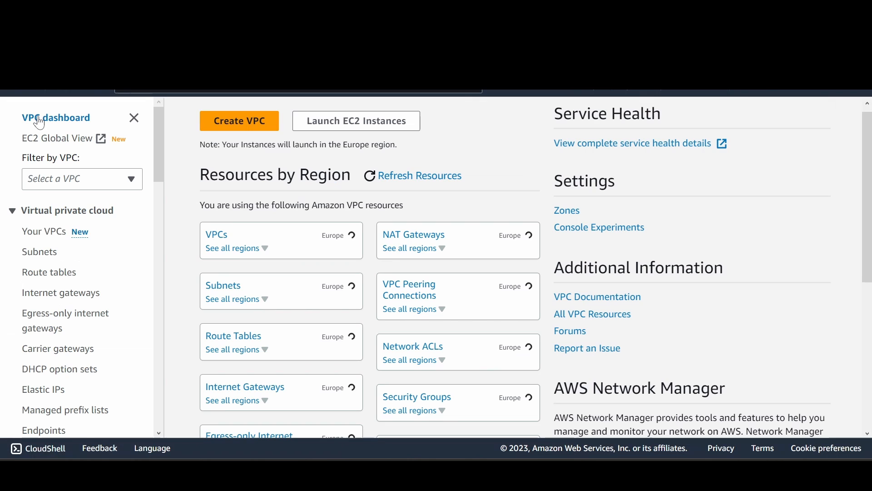
{"action": "left_click", "coordinate": [220, 237]}
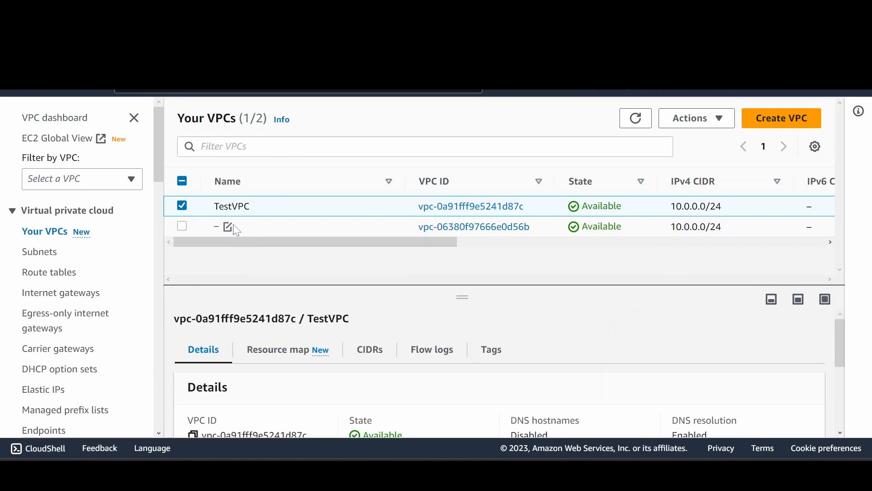
{"action": "left_click", "coordinate": [227, 226]}
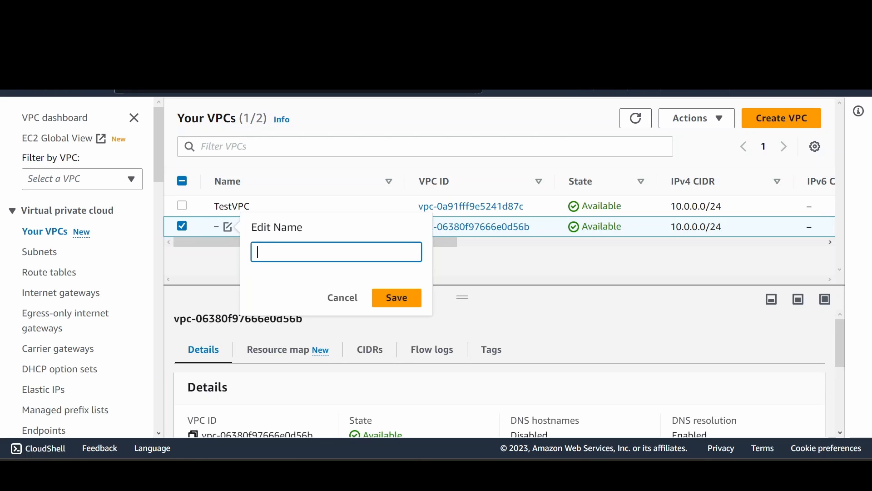
{"action": "type", "text": "DemoVpc"}
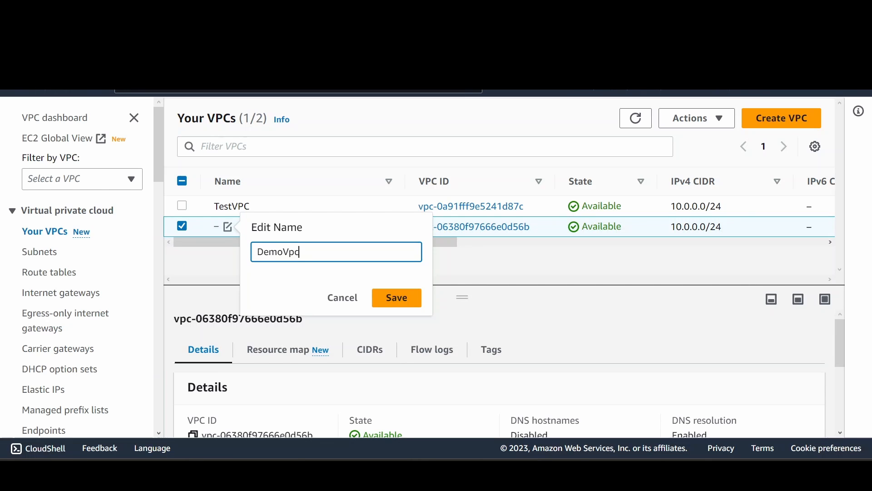
{"action": "left_click", "coordinate": [397, 298]}
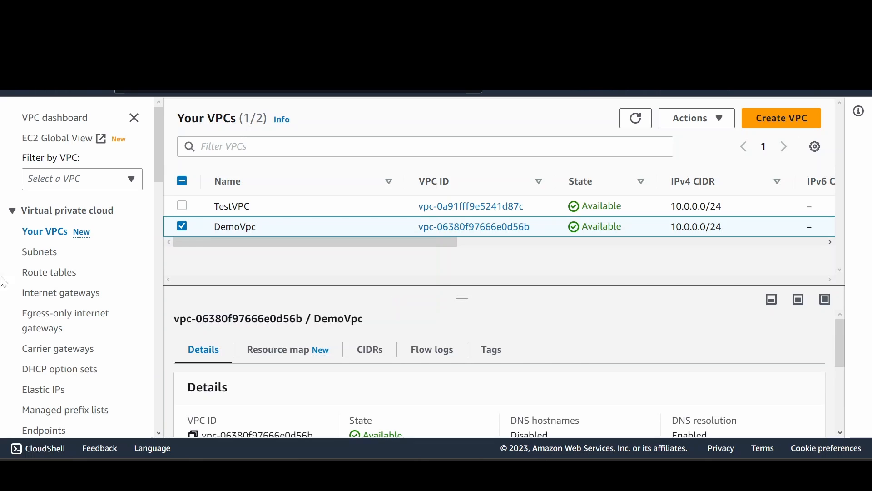
Start creating a new subnet and select DemoVpc as its VPC.
{"action": "left_click", "coordinate": [41, 252]}
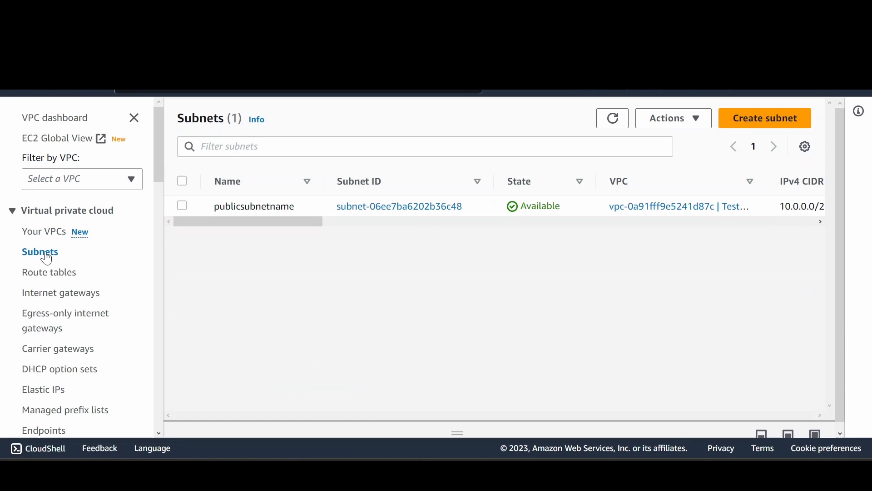
{"action": "left_click", "coordinate": [756, 123]}
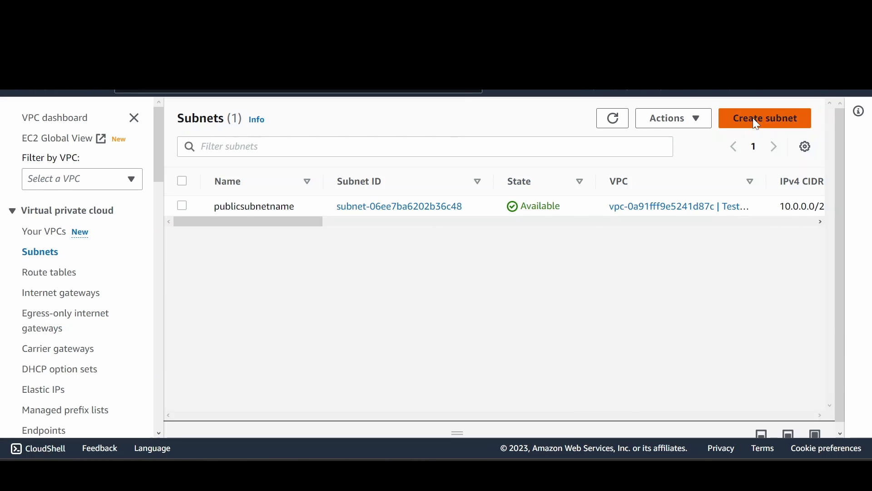
{"action": "left_click", "coordinate": [191, 273]}
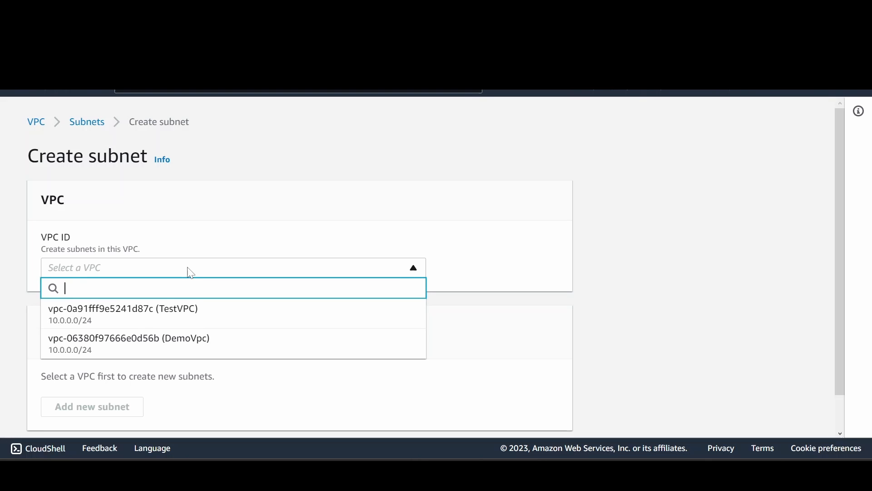
{"action": "left_click", "coordinate": [226, 356]}
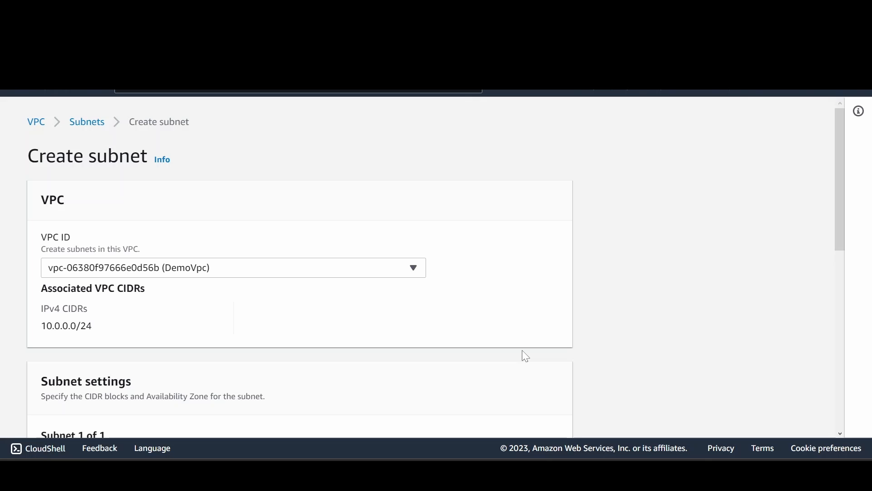
Name the new subnet demopublicsunet in the subnet settings.
{"action": "scroll", "coordinate": [554, 293], "scroll_direction": "down", "scroll_amount": 2}
{"action": "scroll", "coordinate": [523, 291], "scroll_direction": "down", "scroll_amount": 1}
{"action": "scroll", "coordinate": [318, 278], "scroll_direction": "down", "scroll_amount": 1}
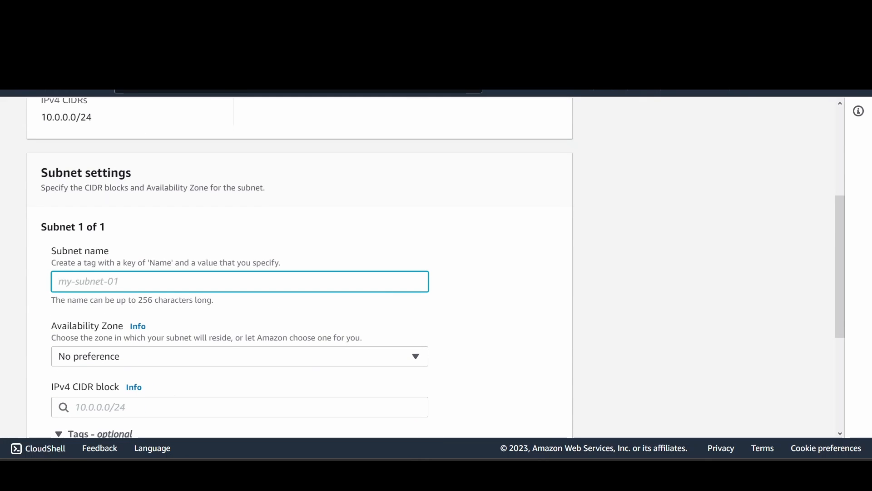
{"action": "type", "text": "demo"}
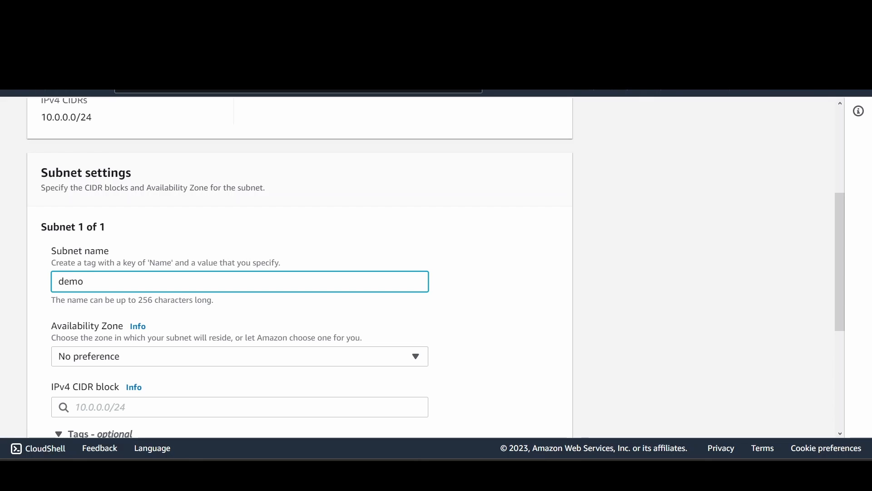
{"action": "type", "text": "publicsunet"}
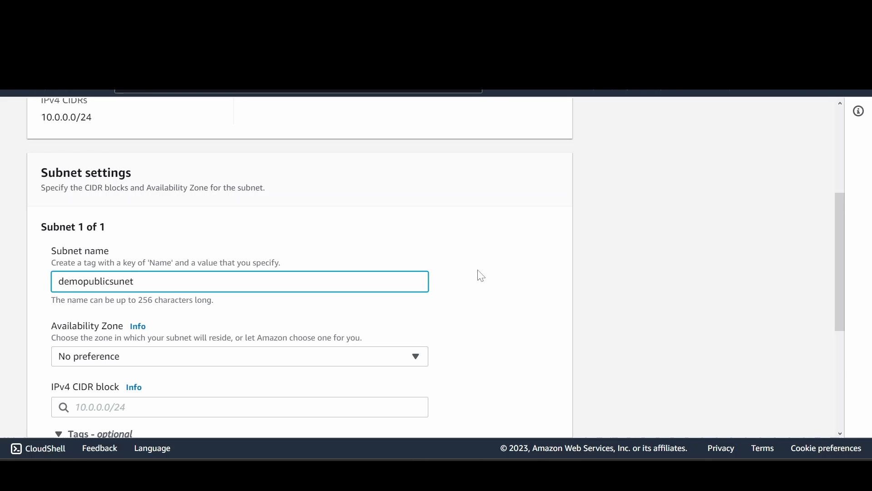
Check the list of AWS regions and set the subnet's Availability Zone to Europe (Frankfurt) / eu-central-1a.
{"action": "scroll", "coordinate": [476, 275], "scroll_direction": "down", "scroll_amount": 3}
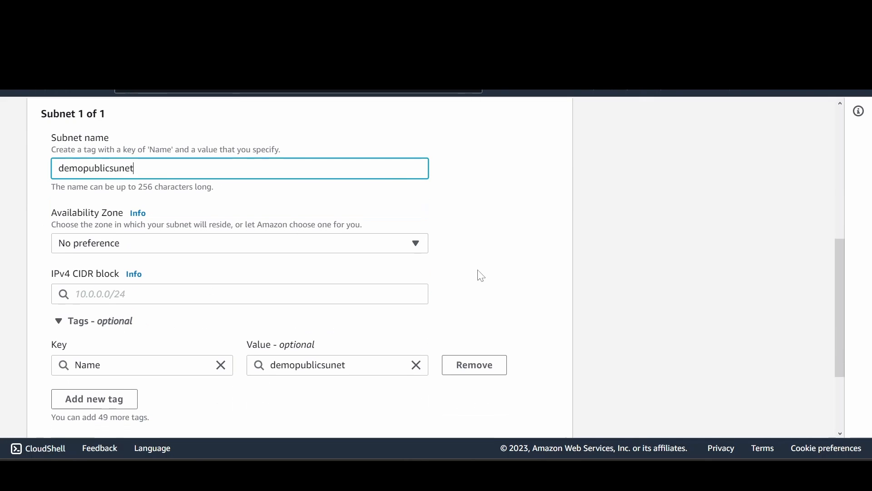
{"action": "left_click", "coordinate": [705, 92]}
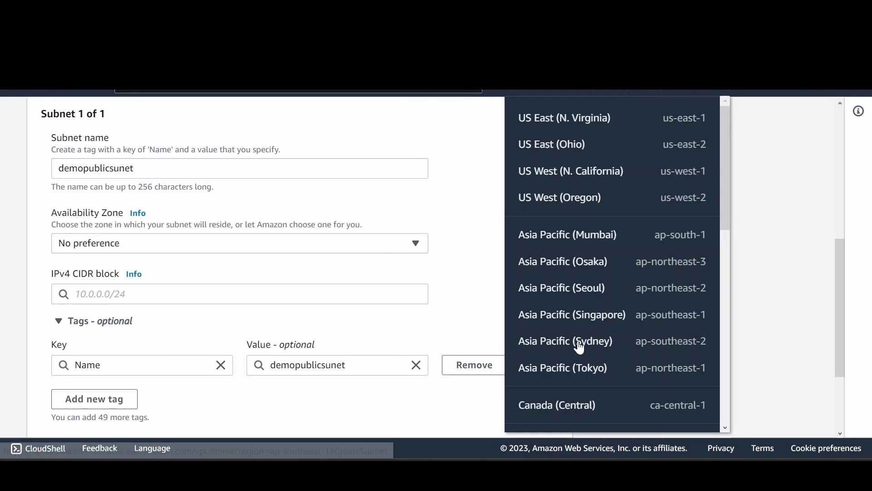
{"action": "scroll", "coordinate": [645, 353], "scroll_direction": "down", "scroll_amount": 5}
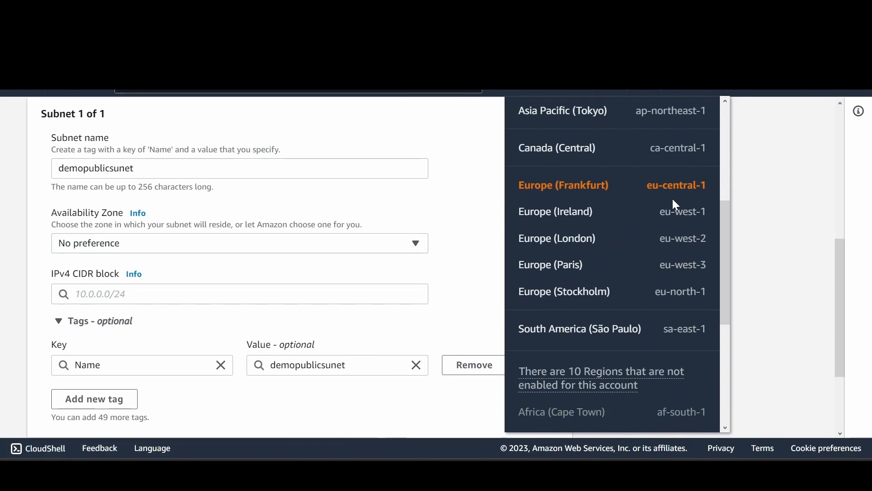
{"action": "left_click", "coordinate": [422, 203]}
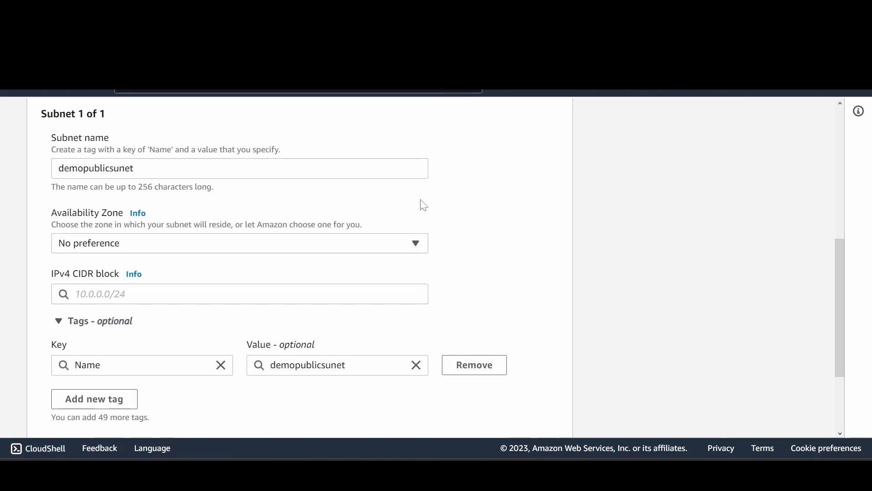
{"action": "left_click", "coordinate": [376, 250]}
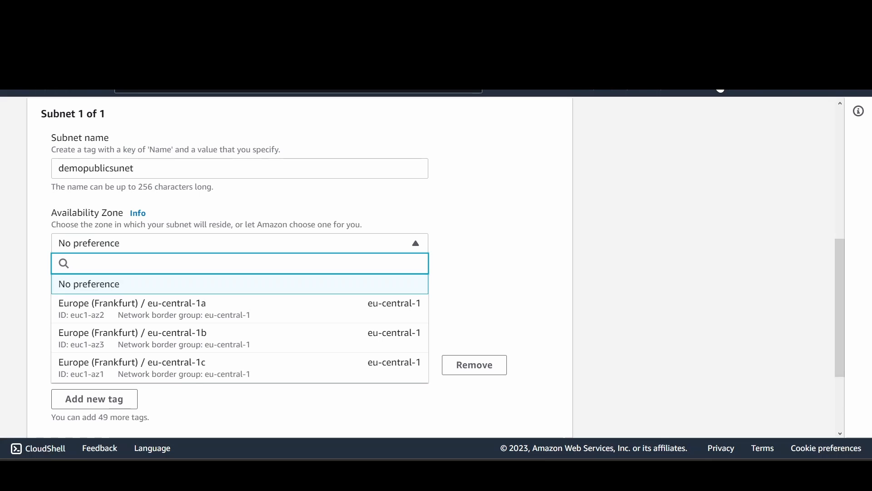
{"action": "left_click", "coordinate": [223, 311]}
Set the IPv4 CIDR block of the demopublicsunet subnet to 10.0.0.0/24.
{"action": "scroll", "coordinate": [541, 216], "scroll_direction": "down", "scroll_amount": 3}
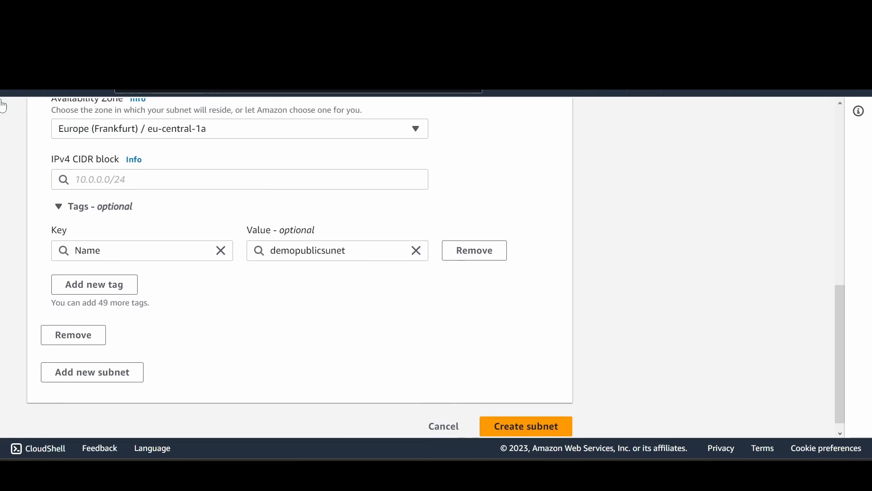
{"action": "left_click", "coordinate": [175, 180]}
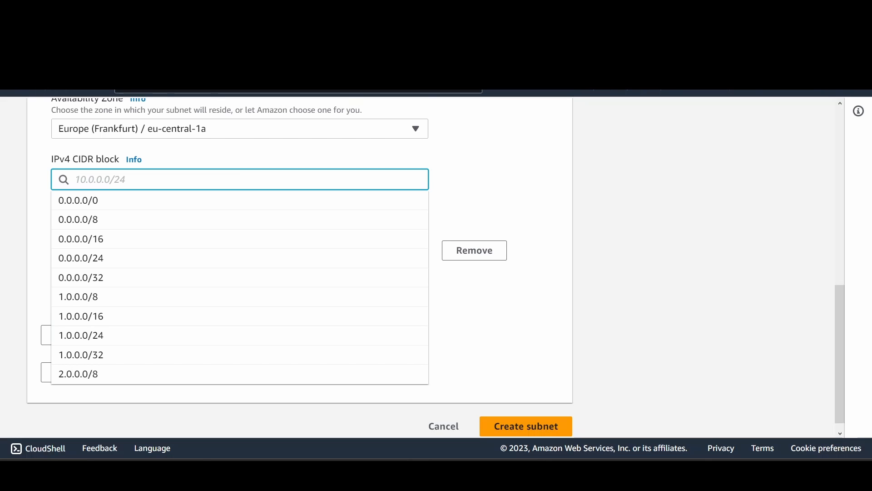
{"action": "scroll", "coordinate": [580, 204], "scroll_direction": "up", "scroll_amount": 5}
{"action": "scroll", "coordinate": [580, 204], "scroll_direction": "up", "scroll_amount": 4}
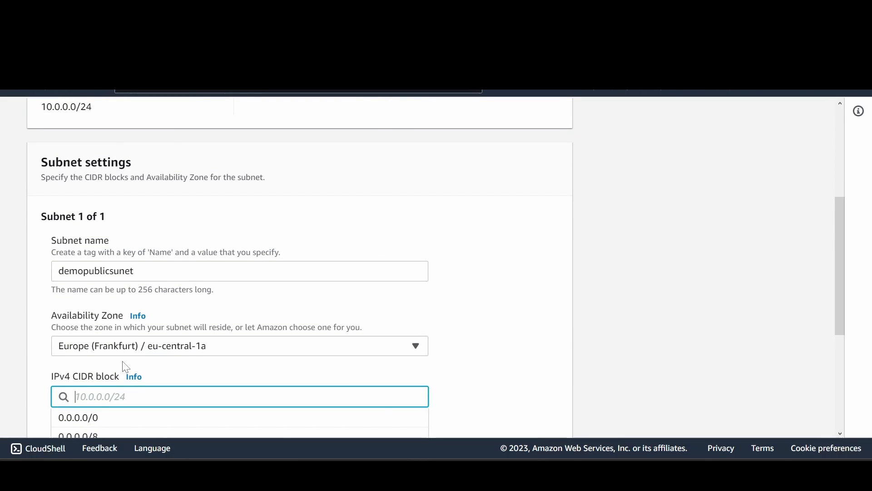
{"action": "scroll", "coordinate": [123, 366], "scroll_direction": "down", "scroll_amount": 1}
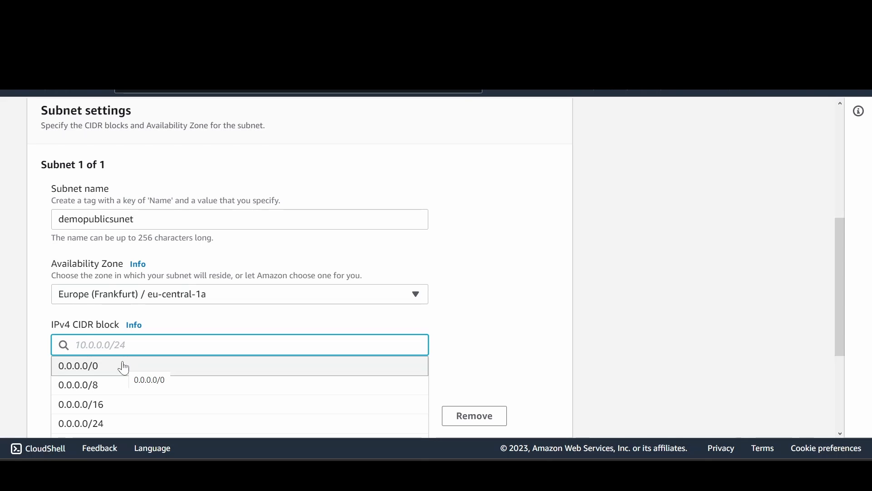
{"action": "type", "text": "10."}
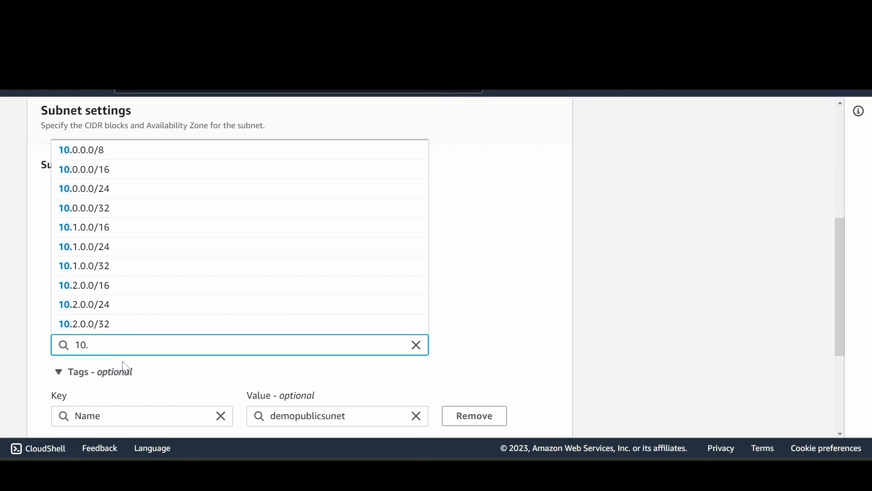
{"action": "type", "text": "0.0."}
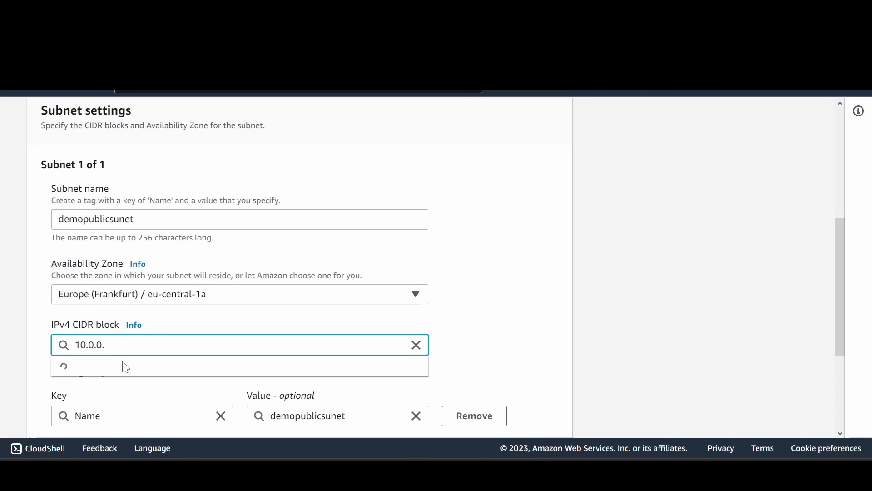
{"action": "type", "text": "0/24"}
{"action": "left_click", "coordinate": [169, 365]}
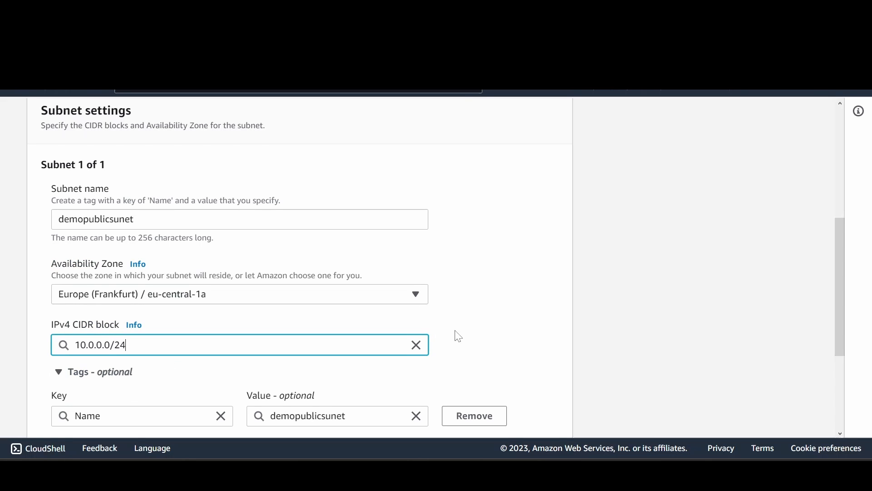
{"action": "left_click", "coordinate": [458, 336]}
Compare the subnet's name, Availability Zone and CIDR block with the IPv4 CIDR associated with DemoVpc.
{"action": "scroll", "coordinate": [458, 336], "scroll_direction": "down", "scroll_amount": 4}
{"action": "scroll", "coordinate": [452, 140], "scroll_direction": "up", "scroll_amount": 2}
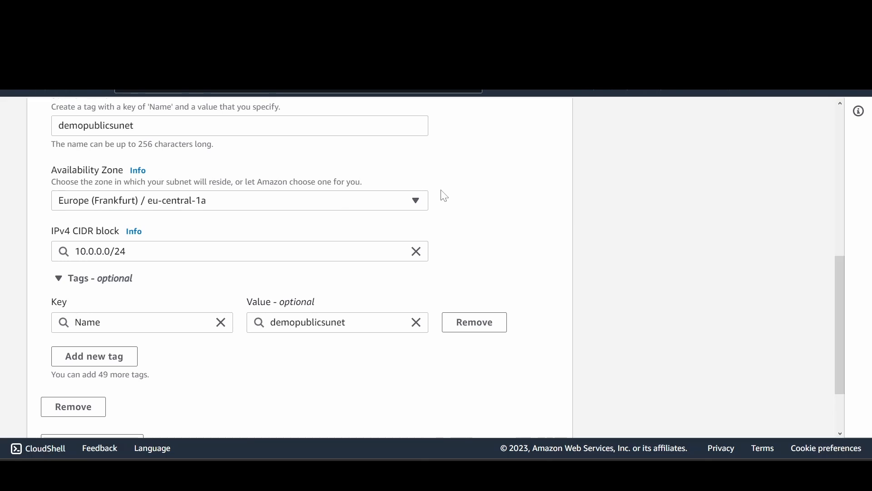
{"action": "scroll", "coordinate": [125, 199], "scroll_direction": "up", "scroll_amount": 2}
{"action": "scroll", "coordinate": [488, 197], "scroll_direction": "down", "scroll_amount": 2}
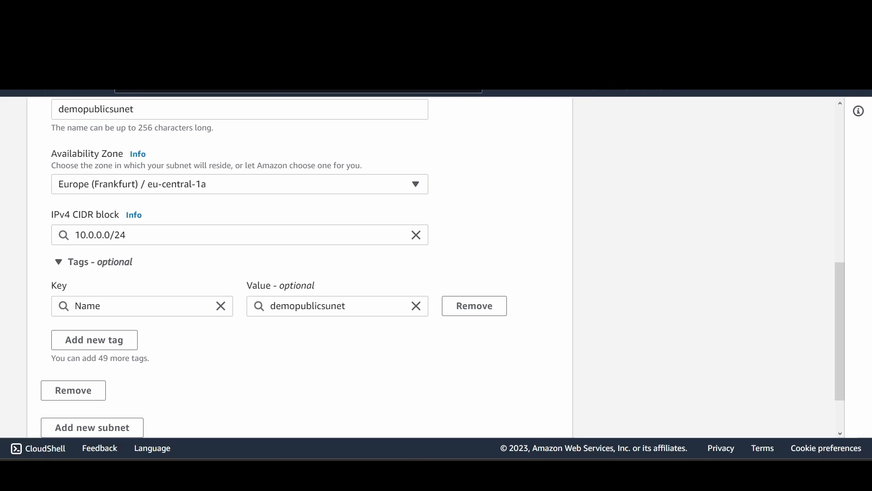
{"action": "scroll", "coordinate": [366, 218], "scroll_direction": "up", "scroll_amount": 8}
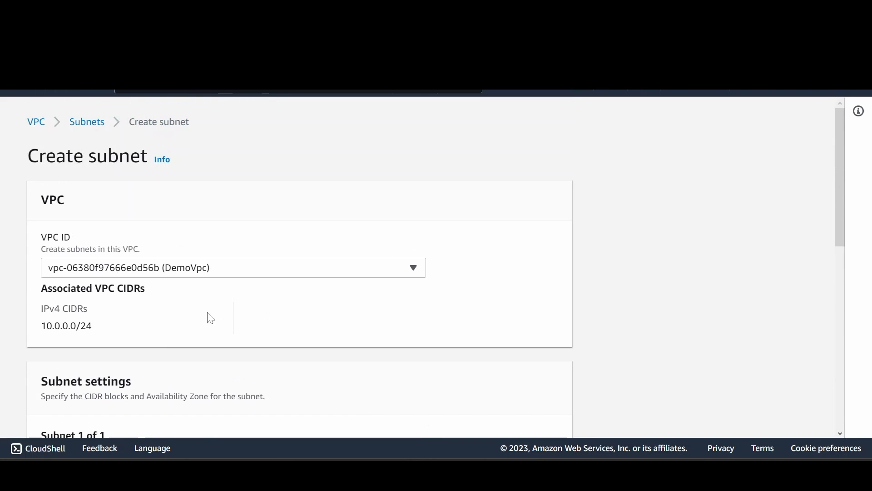
{"action": "scroll", "coordinate": [211, 318], "scroll_direction": "down", "scroll_amount": 6}
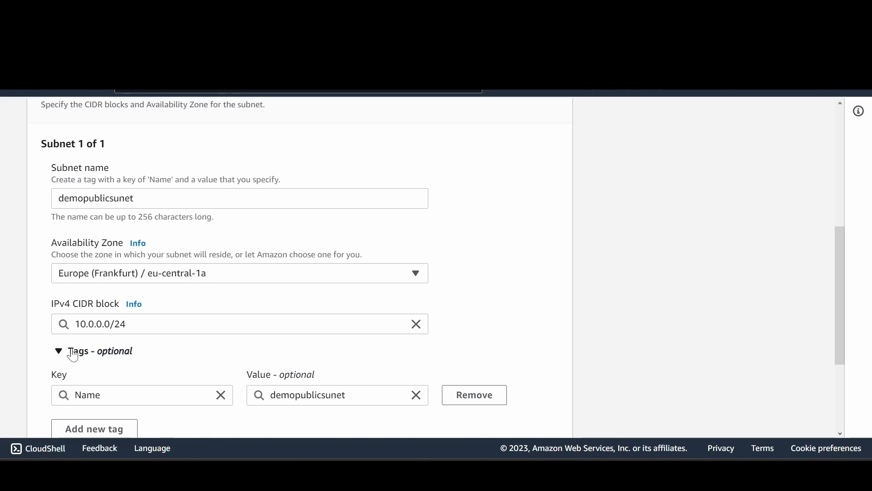
{"action": "scroll", "coordinate": [313, 213], "scroll_direction": "up", "scroll_amount": 6}
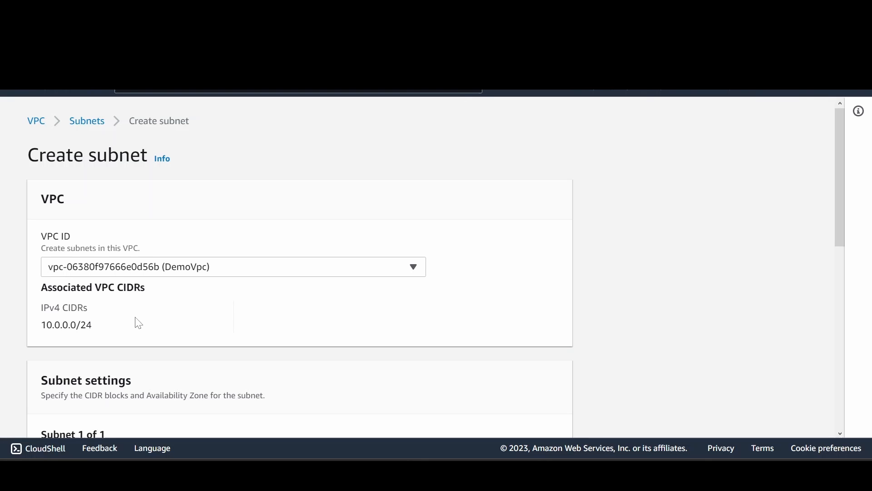
{"action": "scroll", "coordinate": [139, 323], "scroll_direction": "down", "scroll_amount": 1}
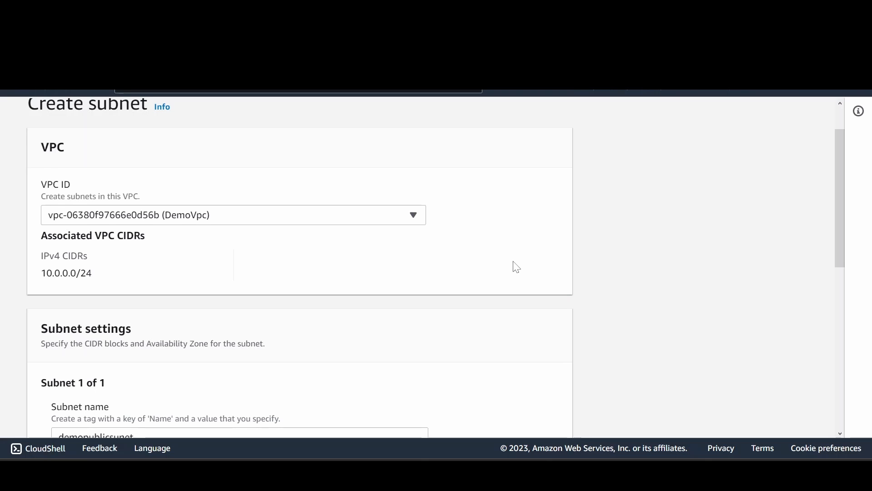
{"action": "scroll", "coordinate": [516, 268], "scroll_direction": "down", "scroll_amount": 1}
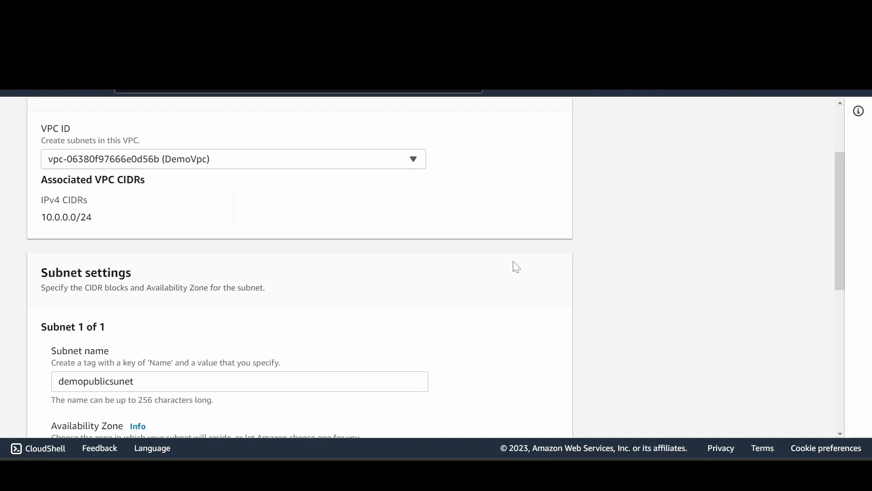
{"action": "scroll", "coordinate": [324, 285], "scroll_direction": "down", "scroll_amount": 1}
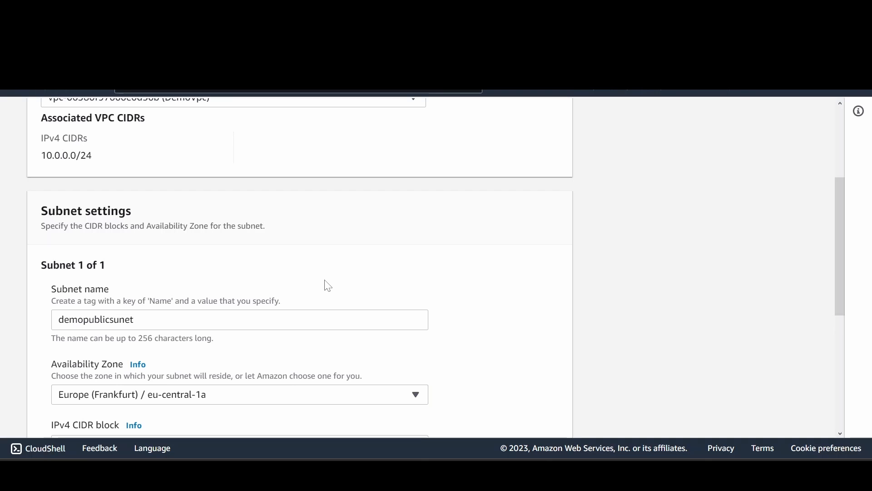
{"action": "scroll", "coordinate": [352, 272], "scroll_direction": "up", "scroll_amount": 2}
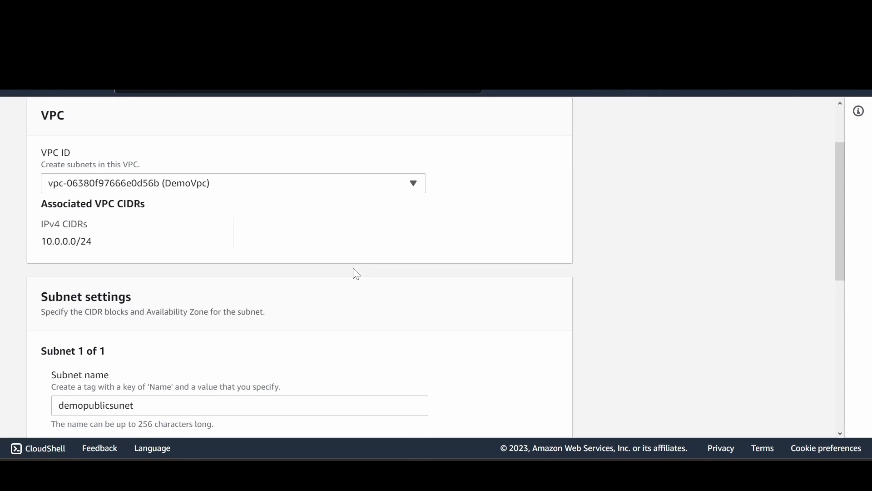
{"action": "left_click_drag", "start_coordinate": [99, 245], "coordinate": [31, 249]}
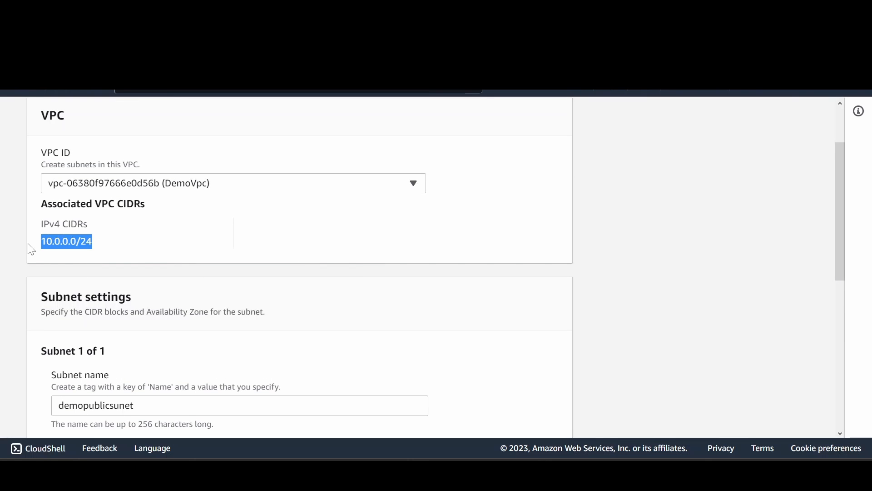
{"action": "left_click", "coordinate": [139, 254]}
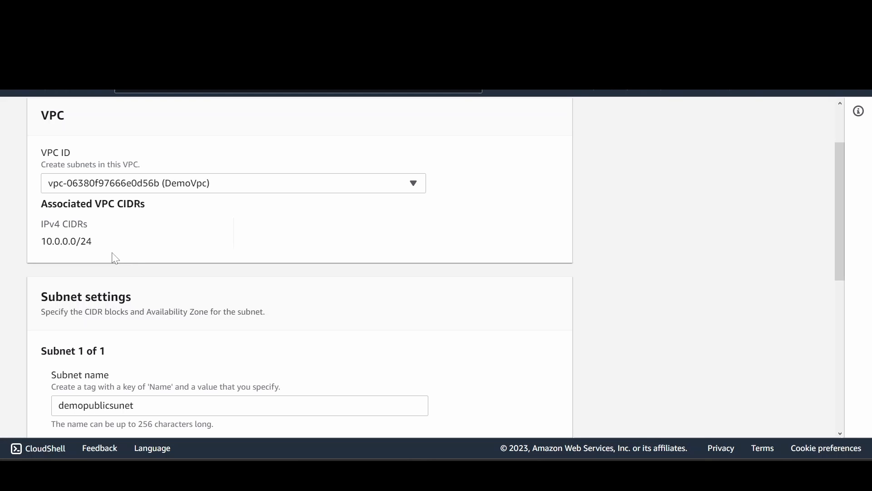
Check the subnet's Name tag and create the subnet with the entered settings.
{"action": "scroll", "coordinate": [113, 254], "scroll_direction": "down", "scroll_amount": 3}
{"action": "scroll", "coordinate": [329, 302], "scroll_direction": "down", "scroll_amount": 4}
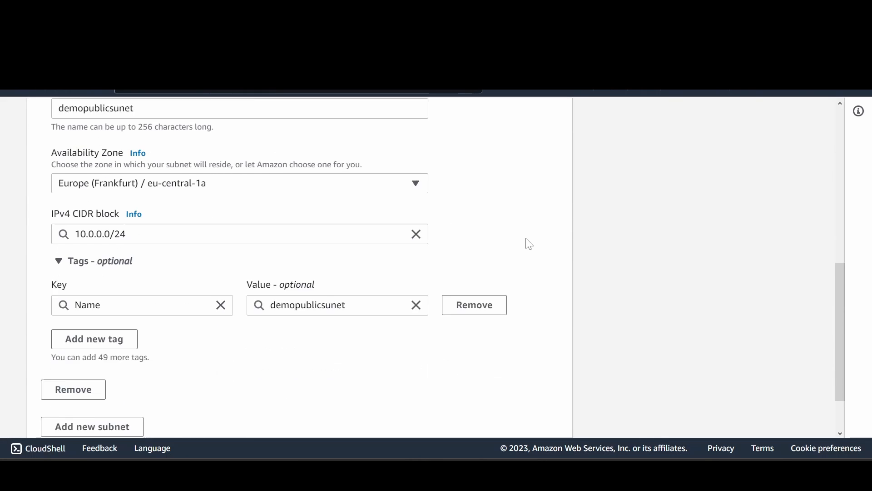
{"action": "scroll", "coordinate": [530, 243], "scroll_direction": "down", "scroll_amount": 1}
{"action": "scroll", "coordinate": [200, 304], "scroll_direction": "down", "scroll_amount": 1}
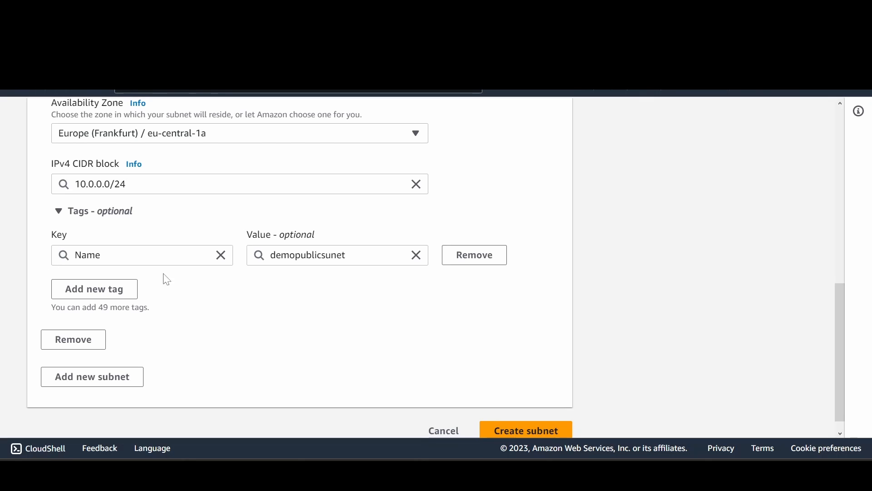
{"action": "left_click", "coordinate": [107, 255]}
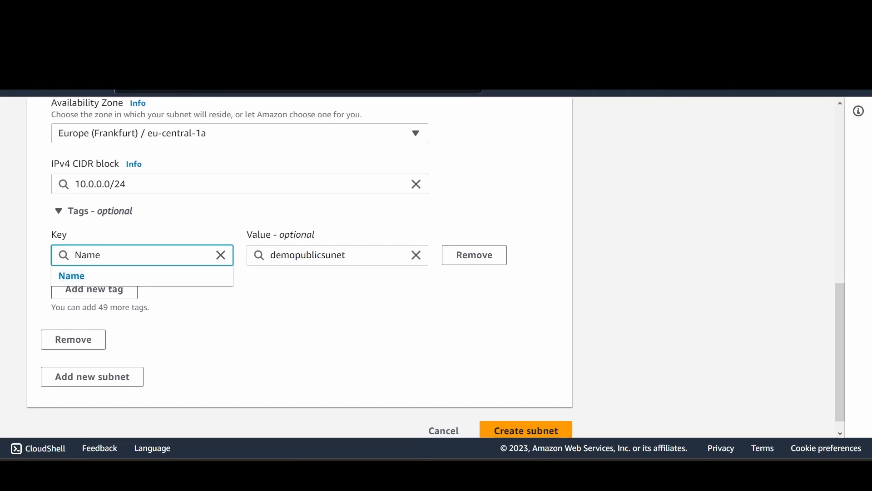
{"action": "left_click", "coordinate": [309, 383]}
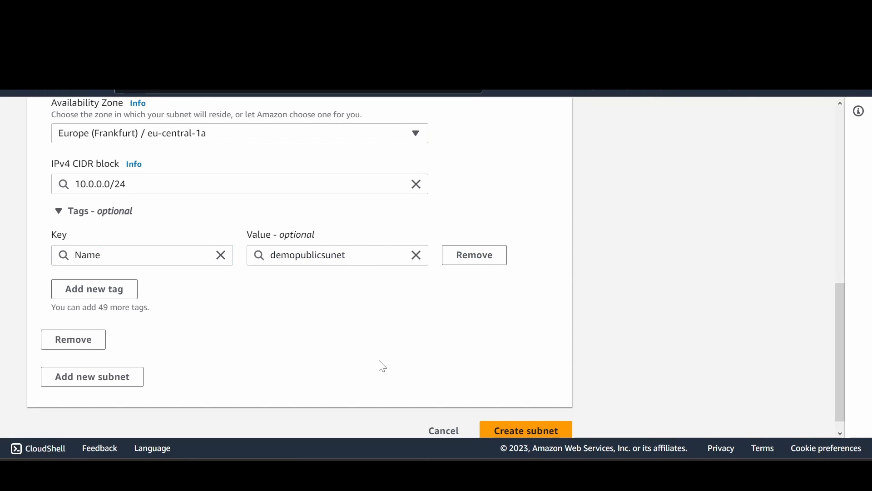
{"action": "scroll", "coordinate": [405, 366], "scroll_direction": "down", "scroll_amount": 1}
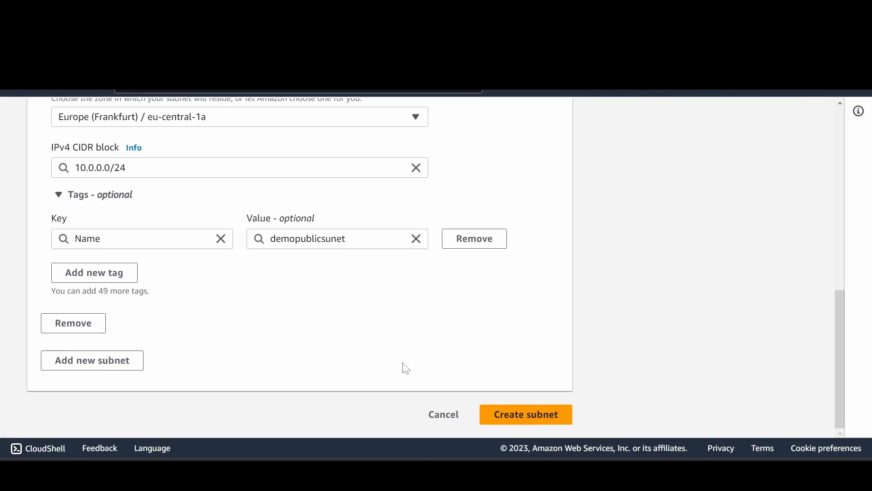
{"action": "left_click", "coordinate": [517, 414]}
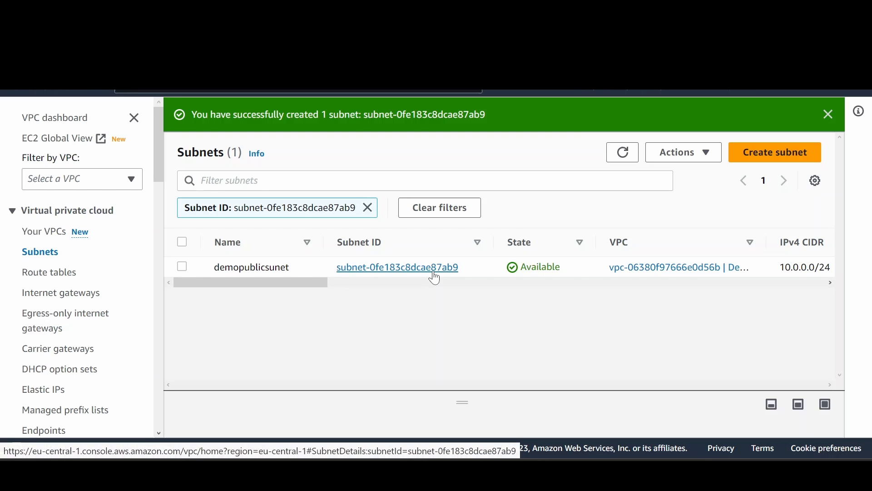
Examine the property columns of demopublicsunet in the subnet list and the actions available for it.
{"action": "scroll", "coordinate": [299, 270], "scroll_direction": "right", "scroll_amount": 10}
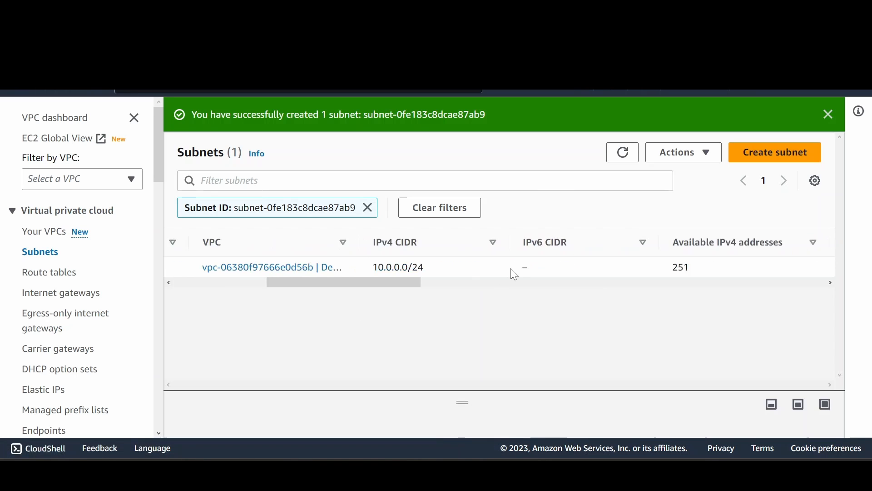
{"action": "scroll", "coordinate": [511, 268], "scroll_direction": "right", "scroll_amount": 10}
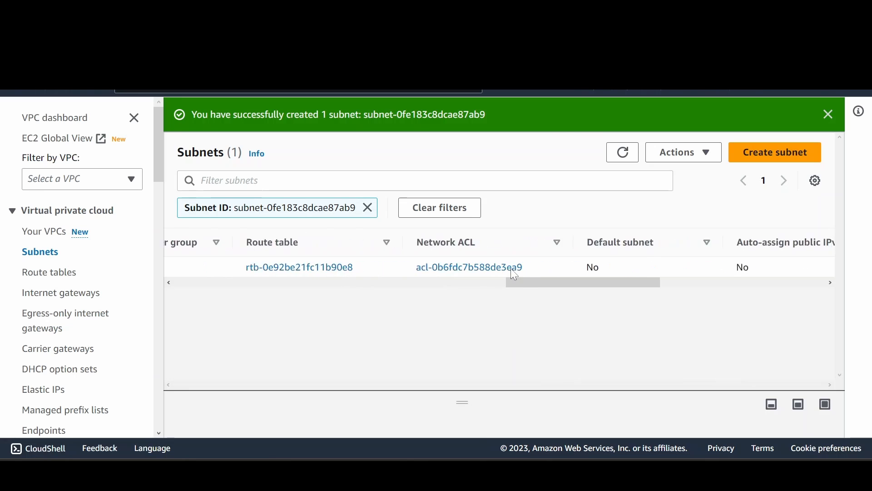
{"action": "scroll", "coordinate": [510, 268], "scroll_direction": "left", "scroll_amount": 20}
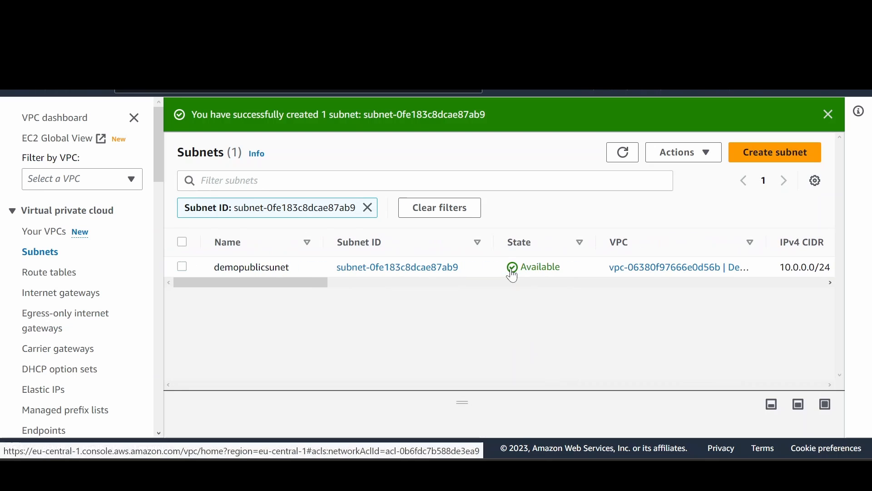
{"action": "left_click", "coordinate": [182, 268]}
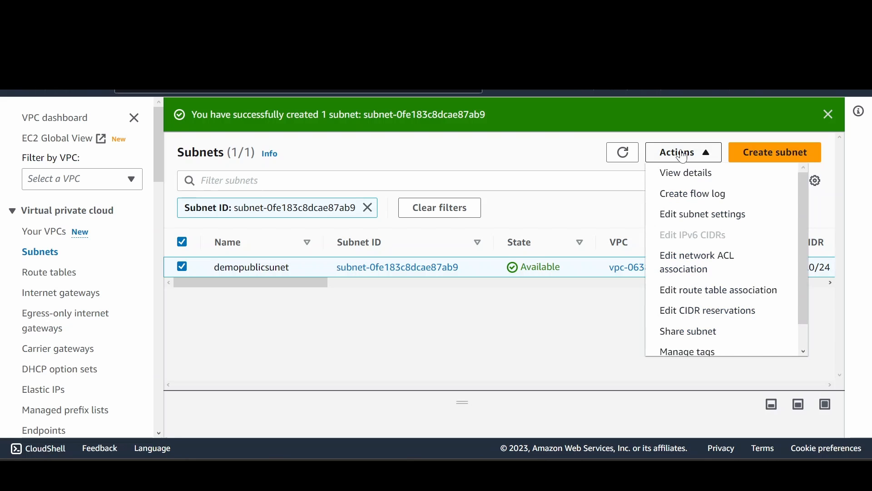
{"action": "scroll", "coordinate": [745, 273], "scroll_direction": "down", "scroll_amount": 1}
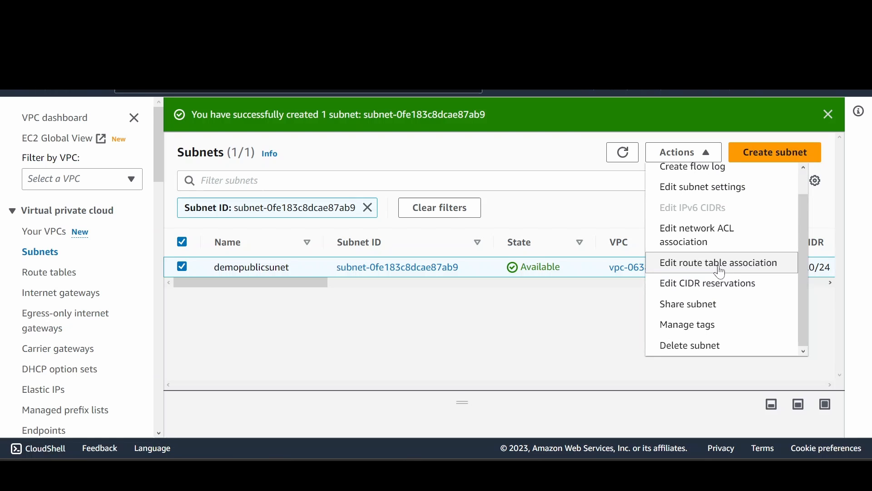
{"action": "scroll", "coordinate": [742, 245], "scroll_direction": "up", "scroll_amount": 1}
{"action": "scroll", "coordinate": [768, 290], "scroll_direction": "down", "scroll_amount": 1}
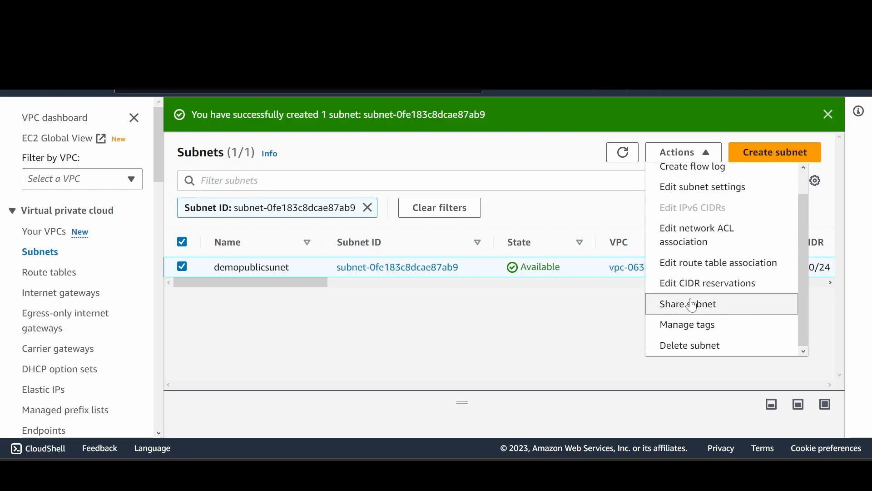
{"action": "left_click", "coordinate": [417, 390]}
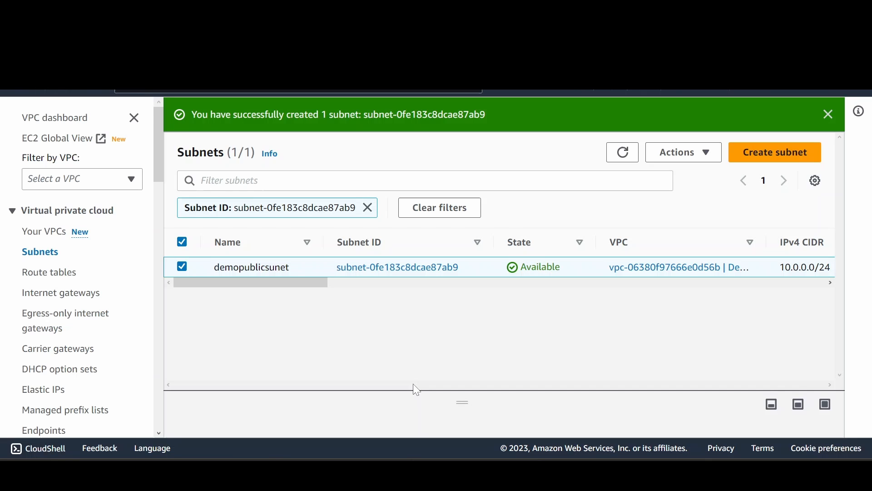
Create an internet gateway with the name tag demointernetgatway.
{"action": "left_click", "coordinate": [72, 299]}
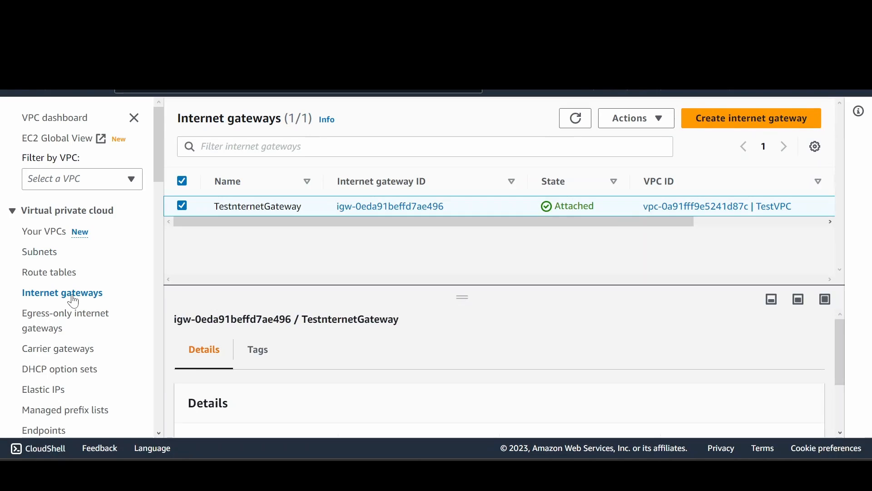
{"action": "left_click", "coordinate": [735, 122]}
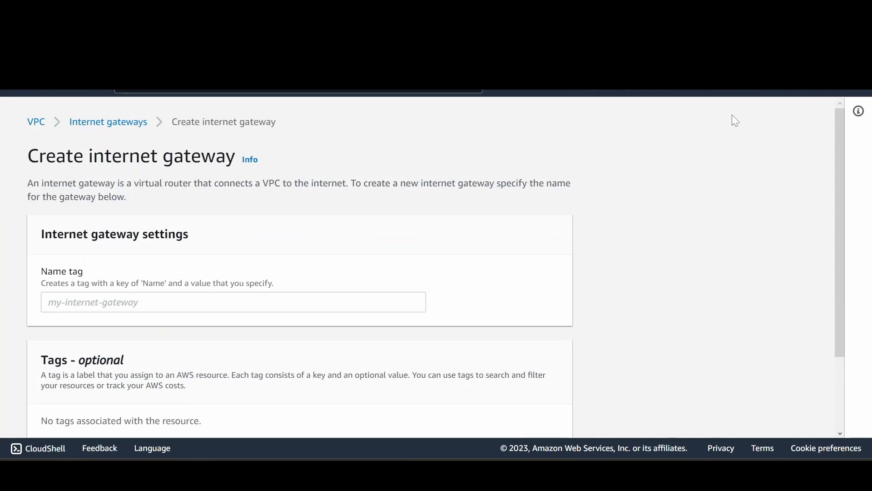
{"action": "left_click", "coordinate": [233, 302]}
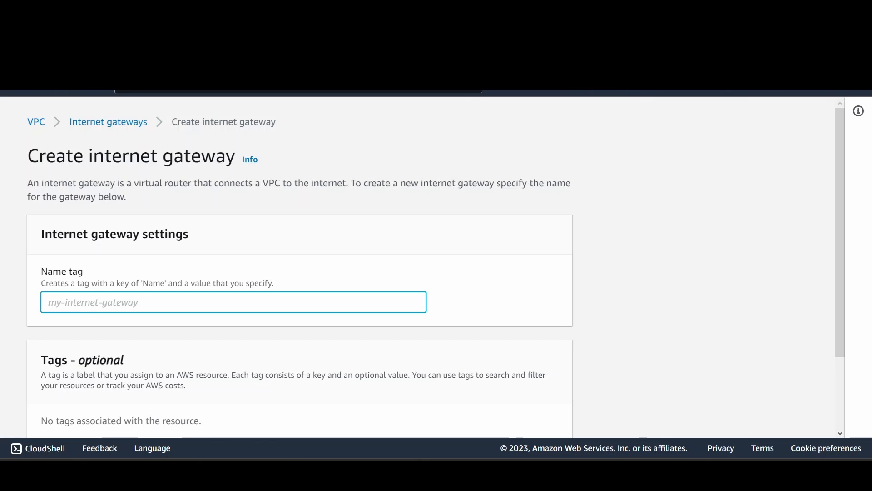
{"action": "type", "text": "demointer"}
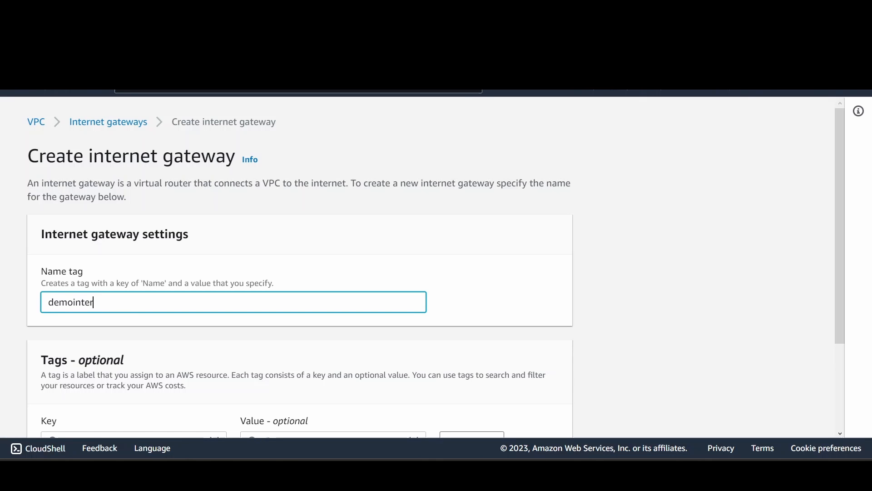
{"action": "type", "text": "netgatway"}
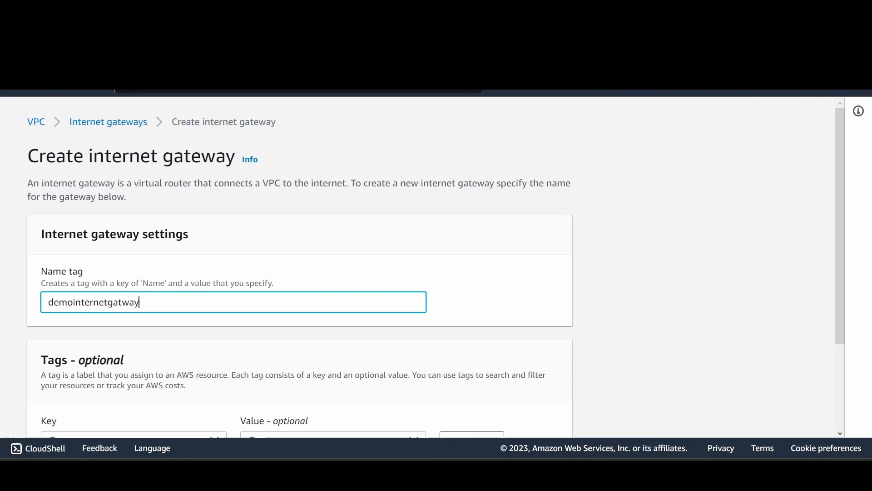
{"action": "scroll", "coordinate": [132, 343], "scroll_direction": "down", "scroll_amount": 3}
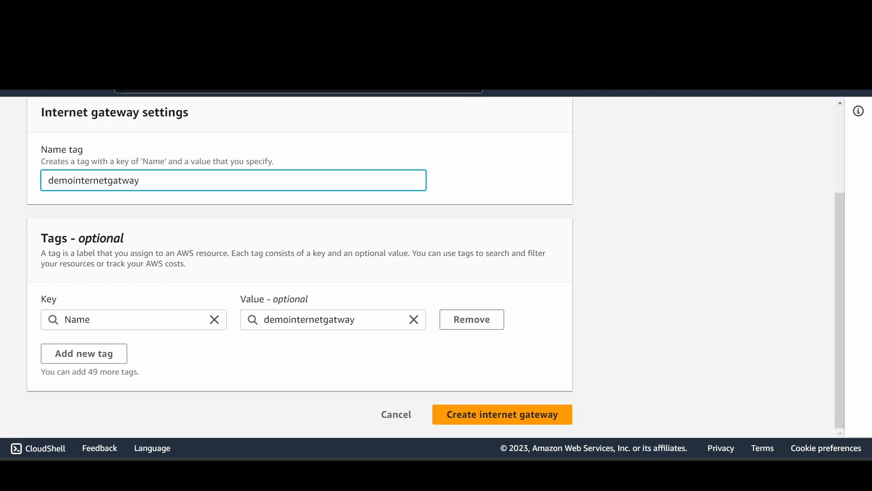
{"action": "left_click", "coordinate": [487, 415]}
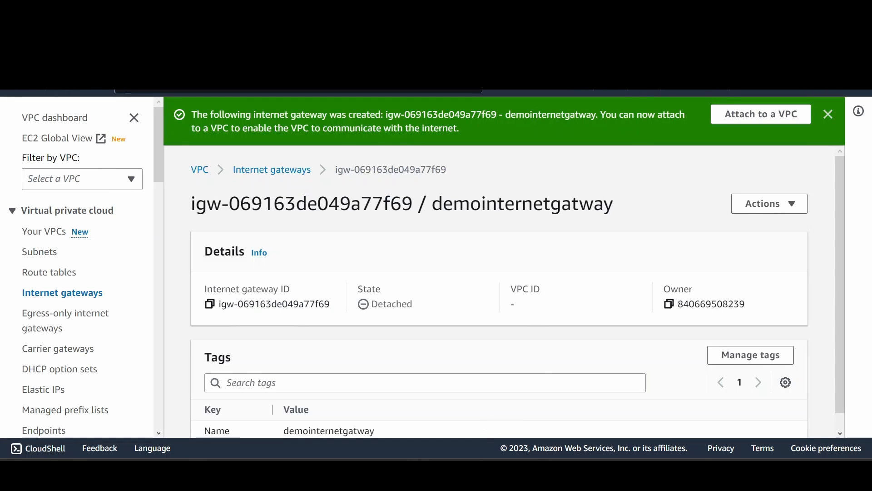
Attach the demointernetgatway internet gateway to DemoVpc.
{"action": "scroll", "coordinate": [557, 361], "scroll_direction": "down", "scroll_amount": 1}
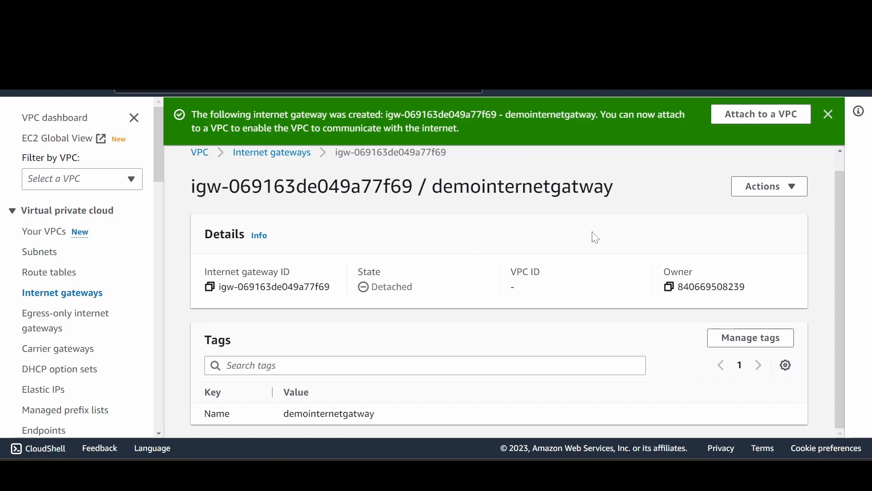
{"action": "left_click", "coordinate": [769, 186]}
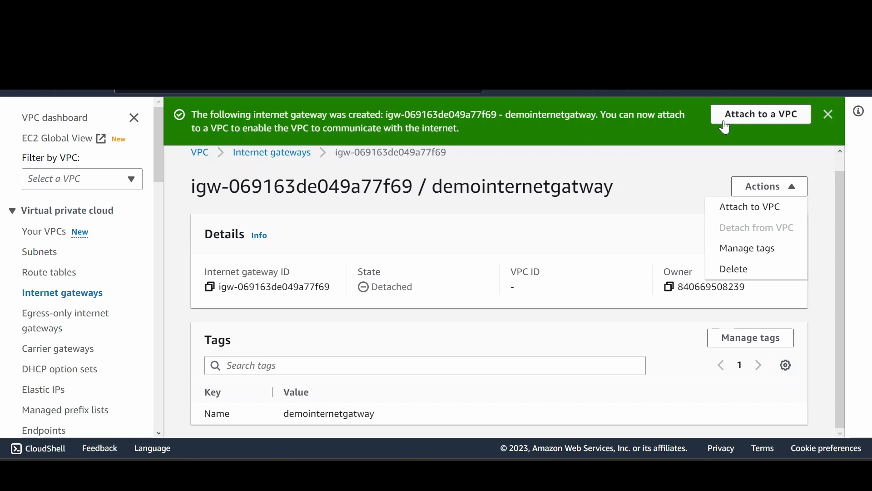
{"action": "left_click", "coordinate": [776, 121]}
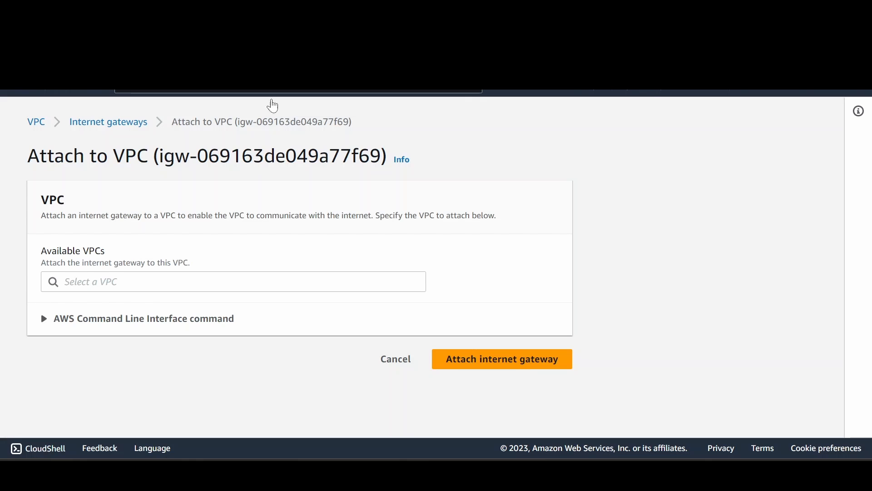
{"action": "left_click", "coordinate": [178, 282]}
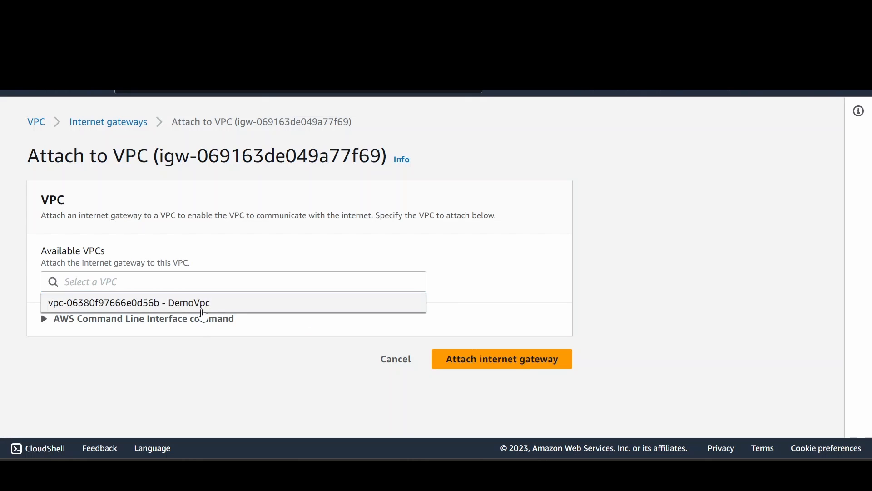
{"action": "left_click", "coordinate": [203, 312]}
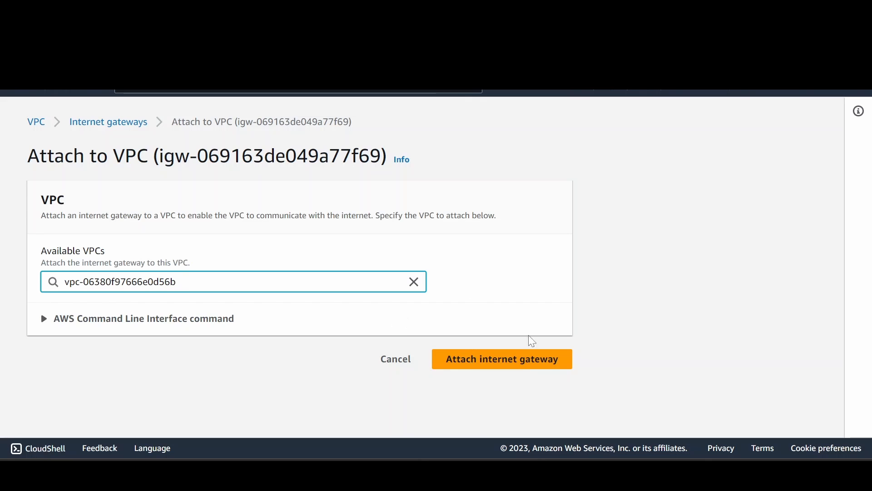
{"action": "left_click", "coordinate": [471, 361]}
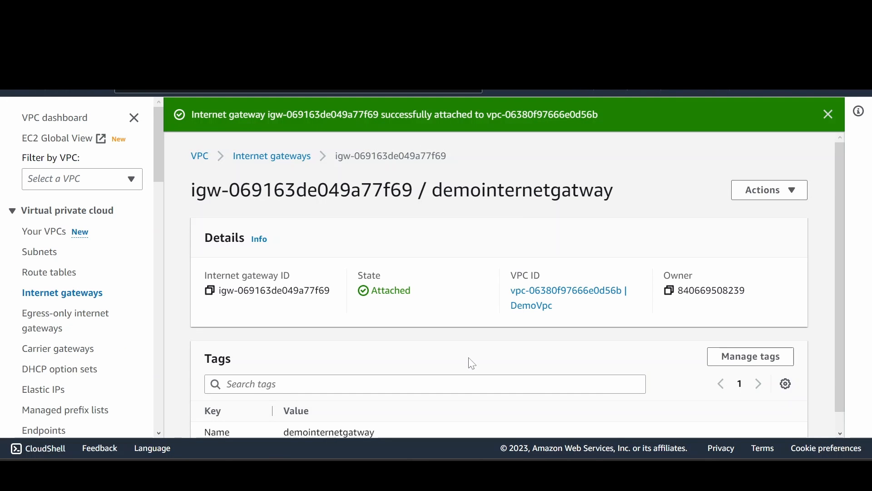
{"action": "scroll", "coordinate": [472, 364], "scroll_direction": "down", "scroll_amount": 1}
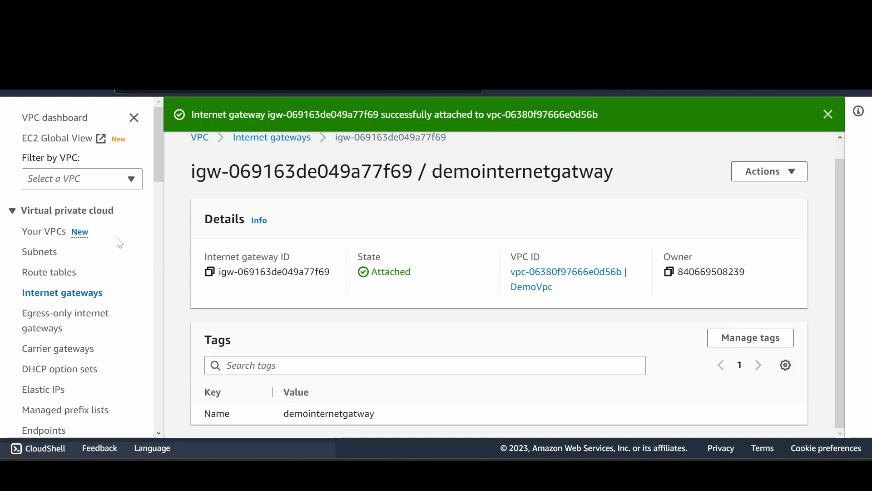
Examine the route table list, then the routes and subnet associations of DemoVpc's unnamed route table.
{"action": "left_click", "coordinate": [47, 273]}
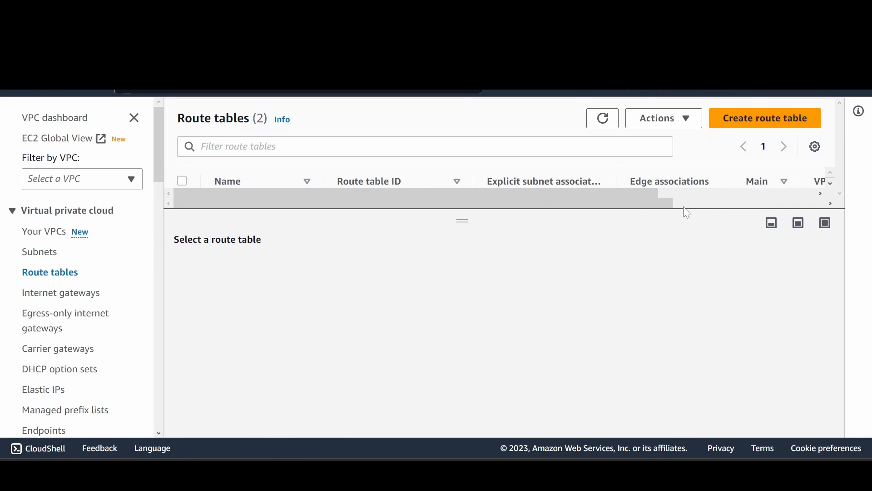
{"action": "left_click_drag", "start_coordinate": [685, 209], "coordinate": [646, 323]}
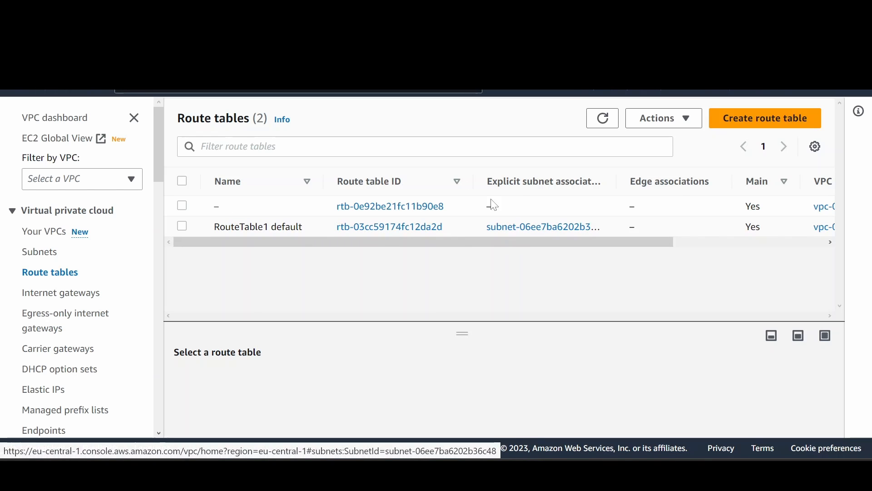
{"action": "scroll", "coordinate": [536, 223], "scroll_direction": "right", "scroll_amount": 4}
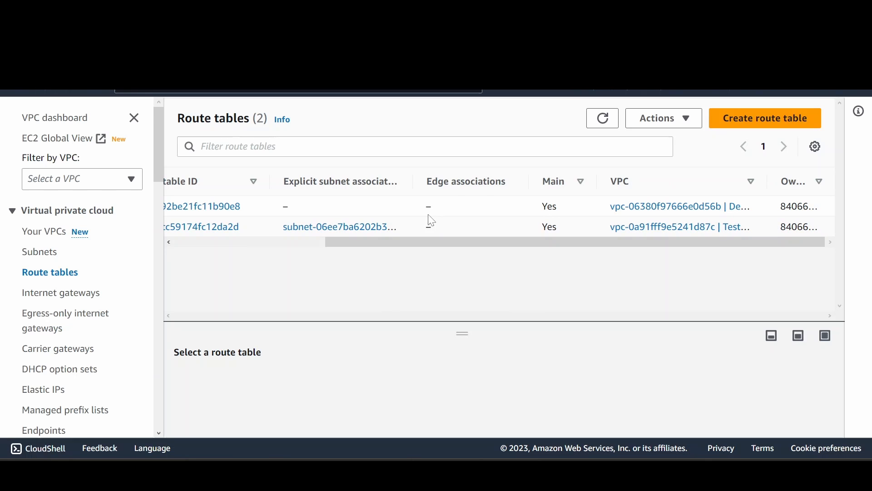
{"action": "scroll", "coordinate": [432, 221], "scroll_direction": "left", "scroll_amount": 4}
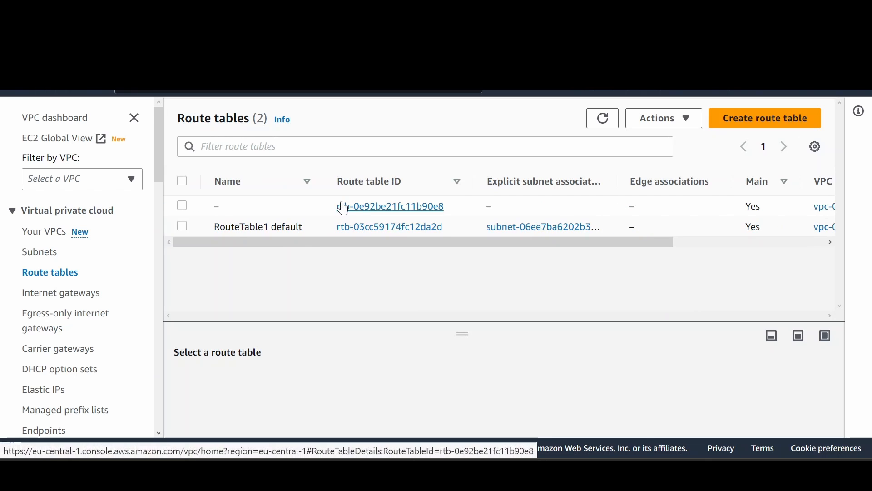
{"action": "left_click", "coordinate": [369, 210]}
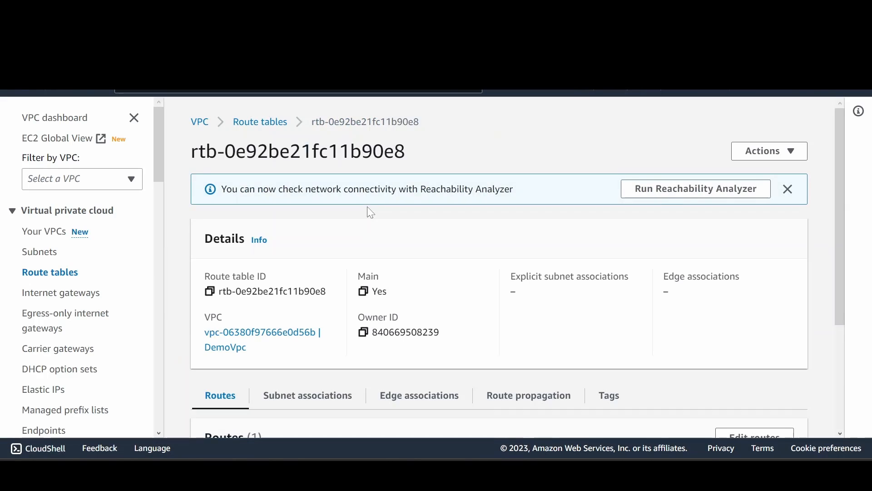
{"action": "scroll", "coordinate": [636, 343], "scroll_direction": "down", "scroll_amount": 3}
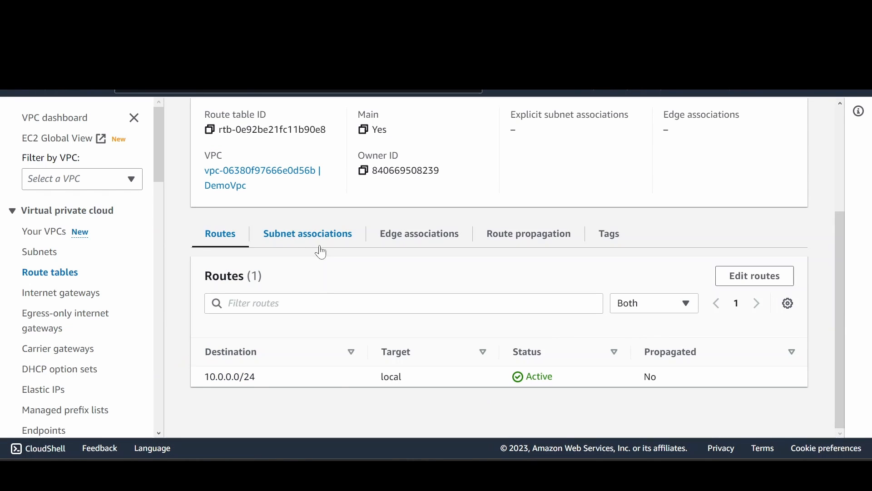
{"action": "left_click", "coordinate": [294, 236]}
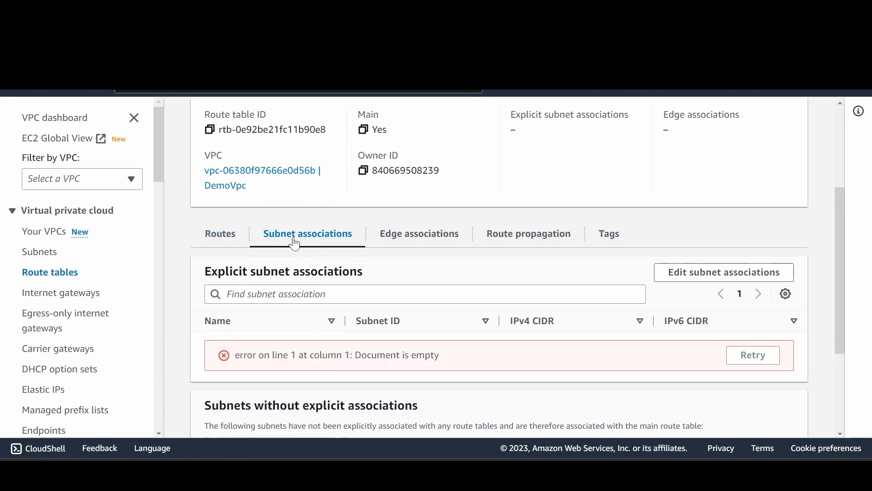
{"action": "scroll", "coordinate": [502, 323], "scroll_direction": "down", "scroll_amount": 3}
{"action": "scroll", "coordinate": [502, 323], "scroll_direction": "up", "scroll_amount": 5}
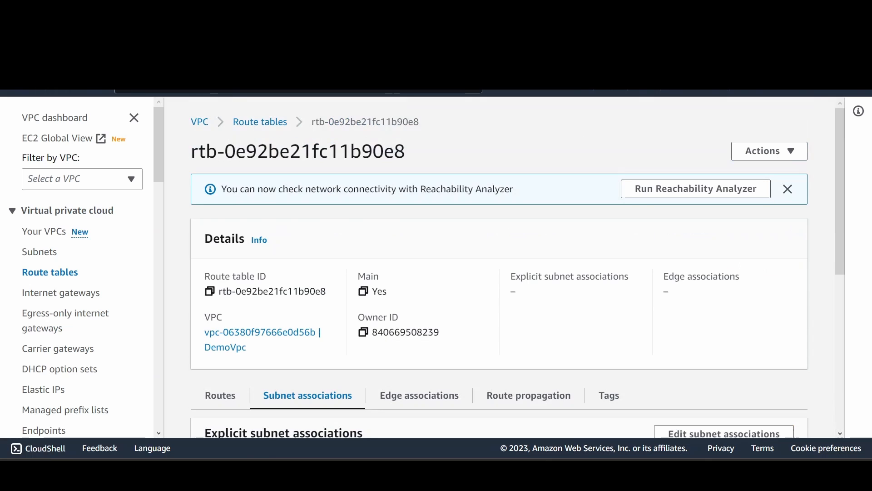
{"action": "left_click", "coordinate": [254, 132]}
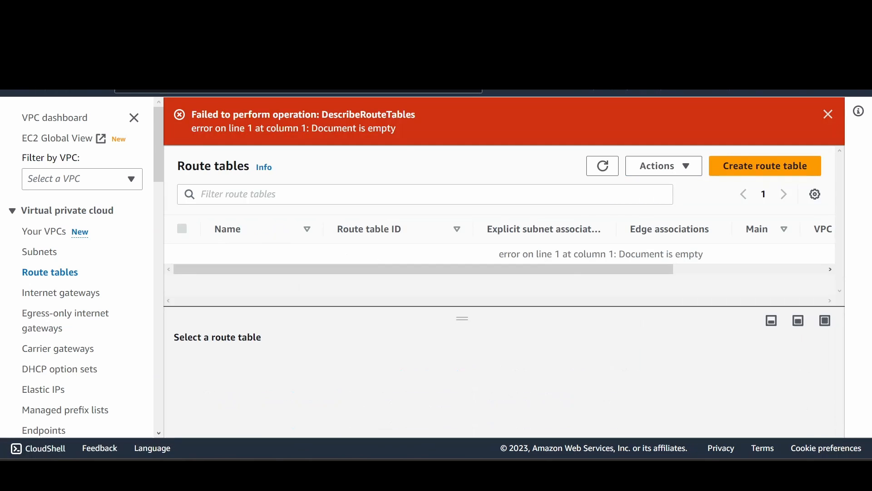
Review the attachment details and available actions of demointernetgatway, and check the existing subnets and internet gateways.
{"action": "left_click", "coordinate": [61, 292]}
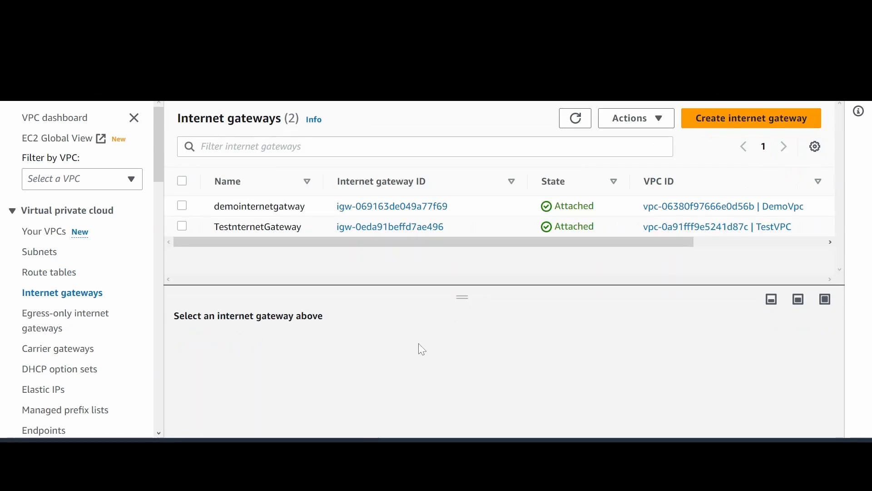
{"action": "left_click", "coordinate": [388, 208]}
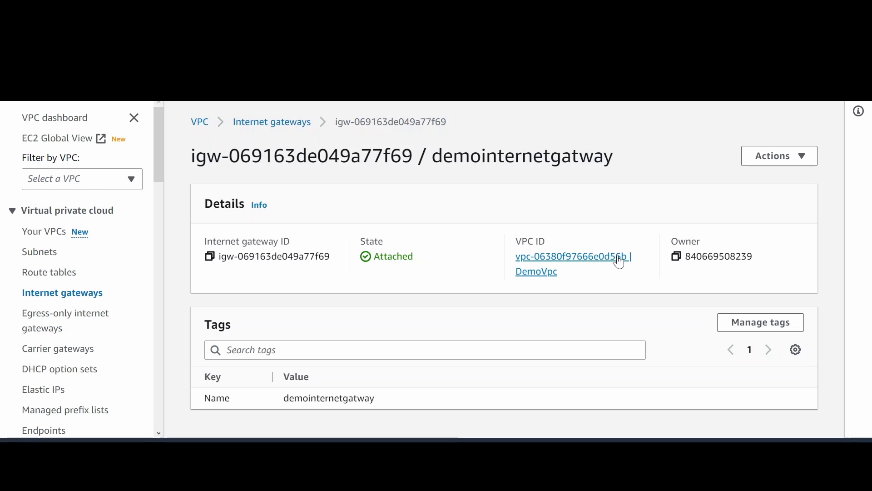
{"action": "left_click", "coordinate": [796, 160]}
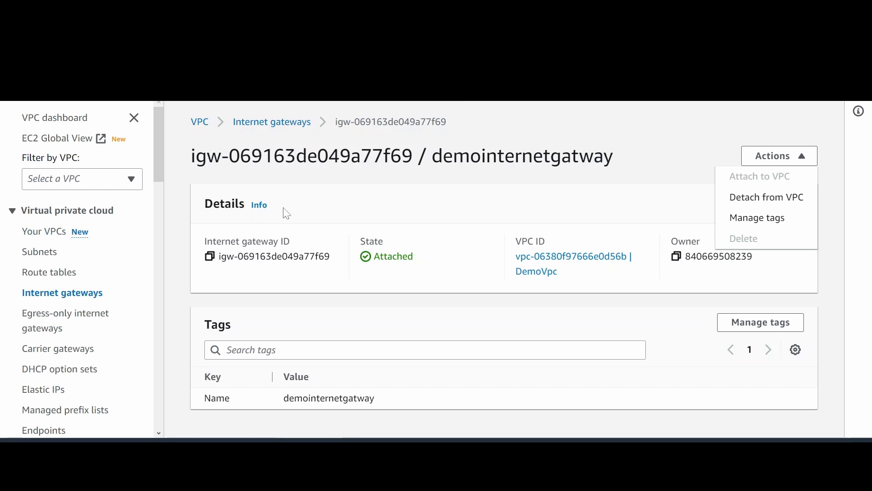
{"action": "left_click", "coordinate": [44, 255]}
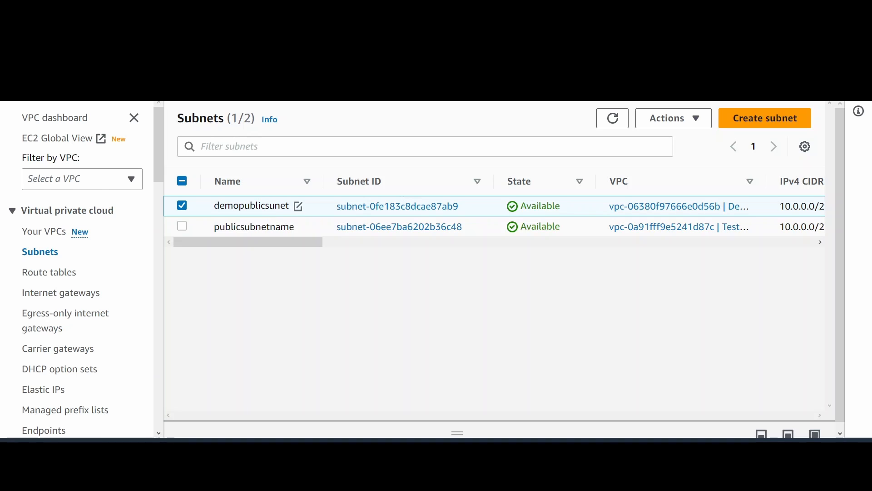
{"action": "left_click", "coordinate": [56, 299]}
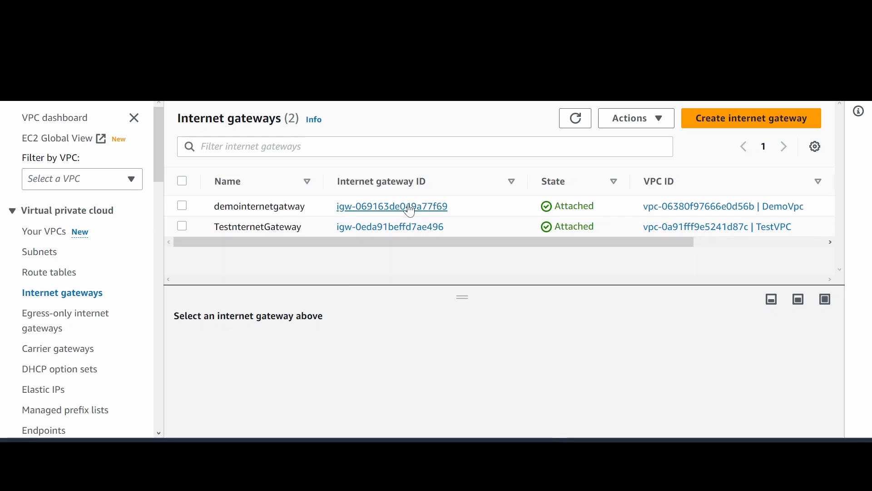
Try to delete the route table named RouteTable1 default.
{"action": "left_click", "coordinate": [58, 277]}
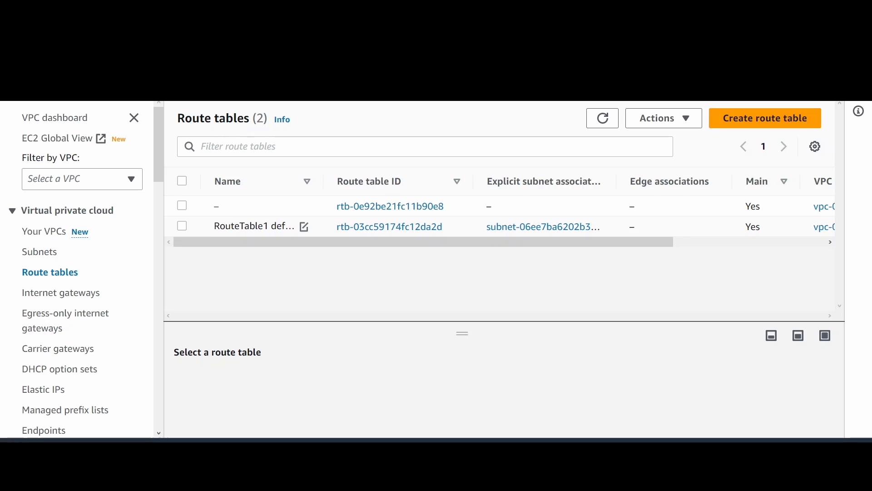
{"action": "left_click", "coordinate": [181, 224]}
{"action": "left_click", "coordinate": [677, 127]}
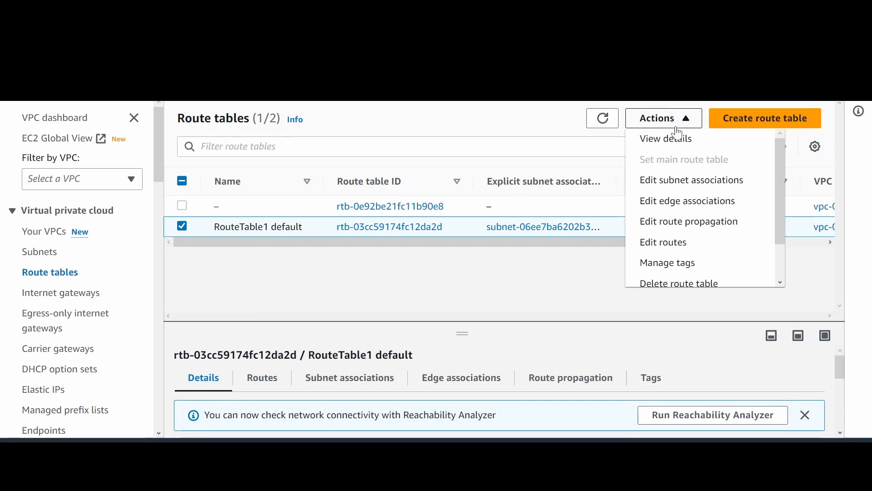
{"action": "scroll", "coordinate": [695, 241], "scroll_direction": "down", "scroll_amount": 2}
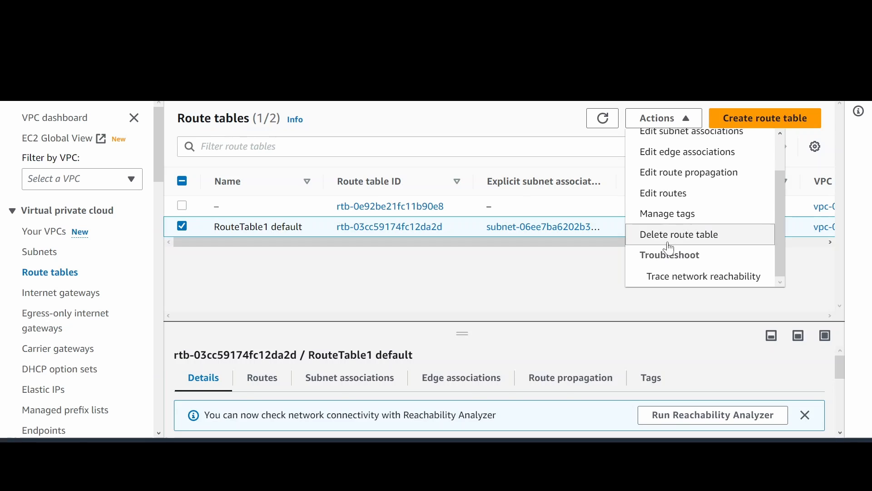
{"action": "left_click", "coordinate": [670, 237]}
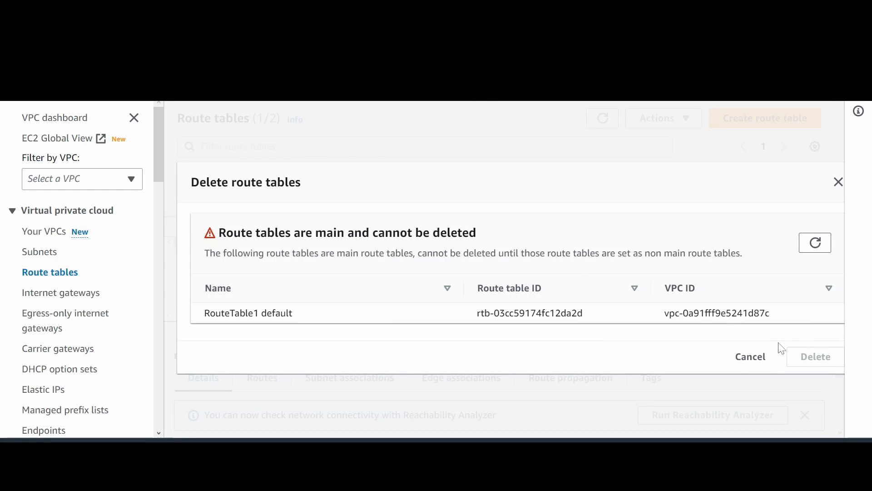
{"action": "left_click", "coordinate": [840, 182]}
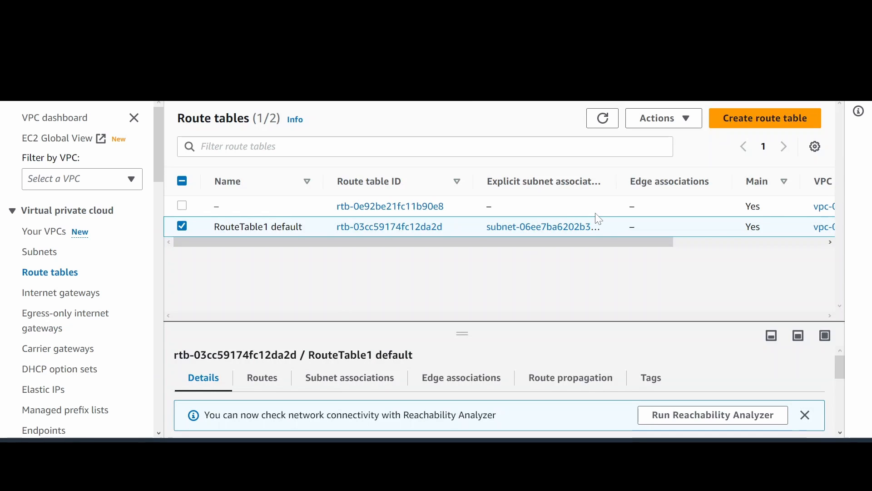
Widen the VPC column of the route table list to read which VPC each route table belongs to.
{"action": "left_click_drag", "start_coordinate": [436, 248], "coordinate": [648, 245]}
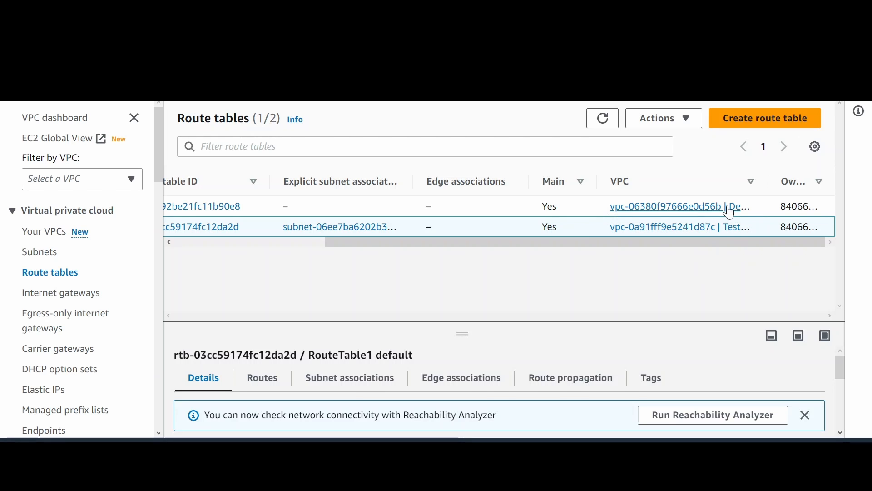
{"action": "left_click_drag", "start_coordinate": [767, 185], "coordinate": [804, 185]}
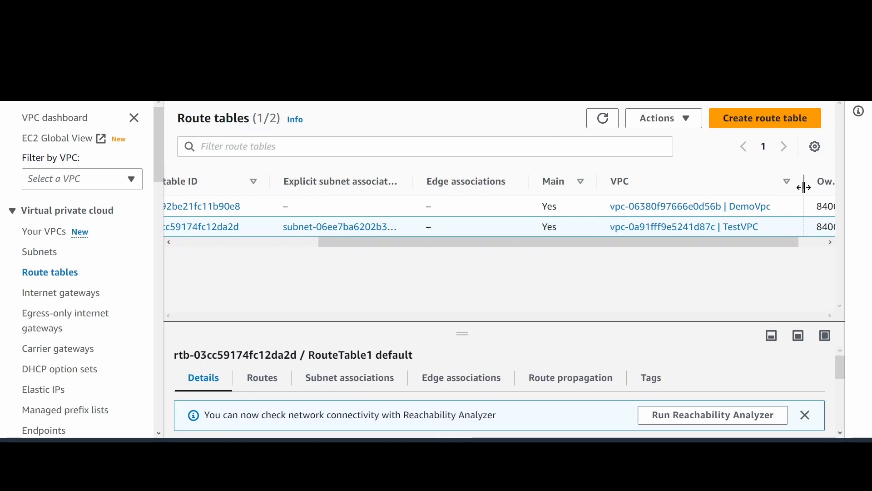
Name DemoVpc's unnamed route table demorouter.
{"action": "left_click_drag", "start_coordinate": [484, 246], "coordinate": [511, 244]}
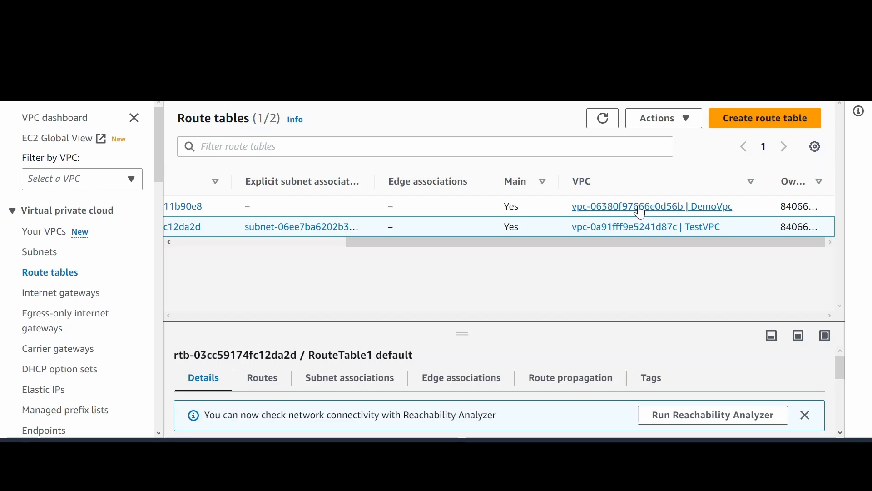
{"action": "left_click_drag", "start_coordinate": [500, 241], "coordinate": [318, 241]}
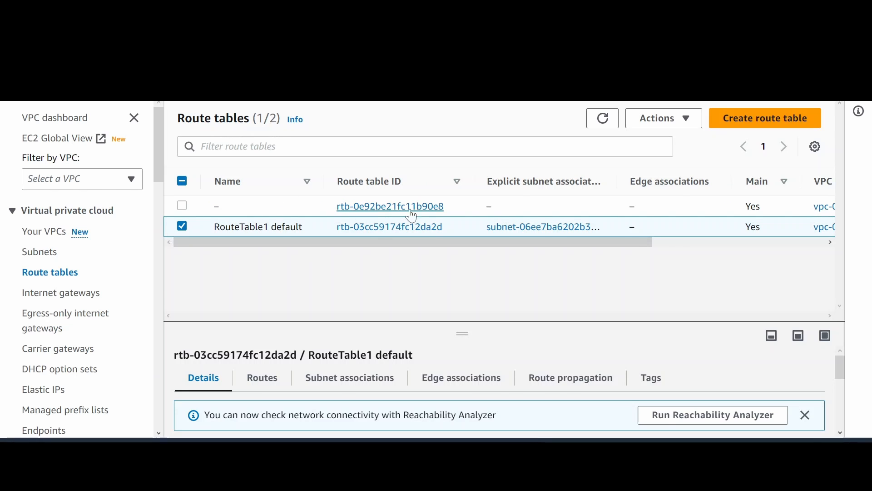
{"action": "left_click", "coordinate": [228, 207]}
{"action": "type", "text": "demo"}
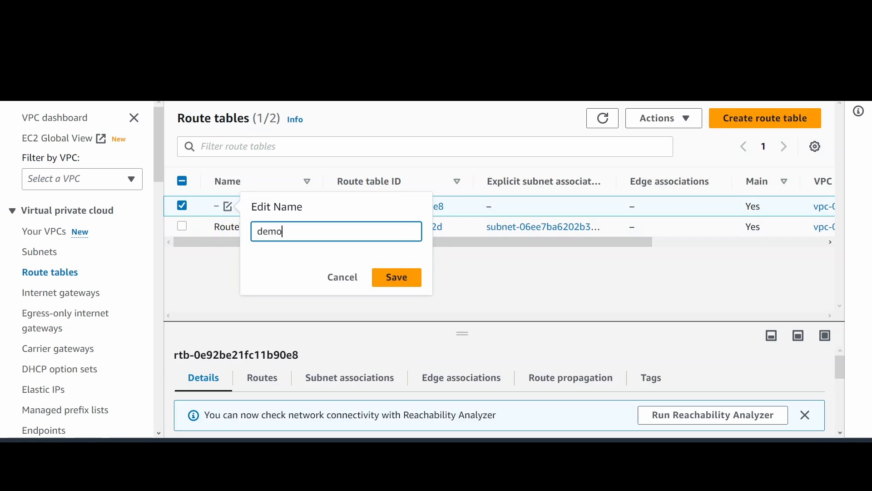
{"action": "type", "text": "ro"}
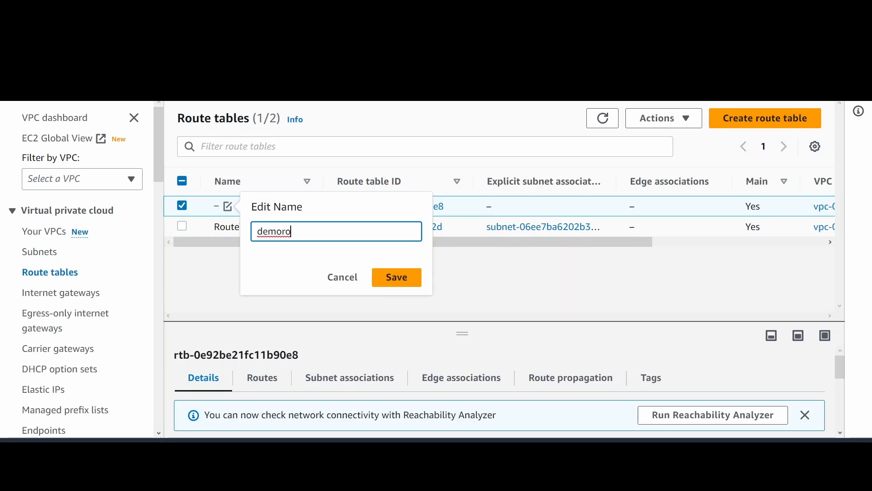
{"action": "type", "text": "uter"}
{"action": "left_click", "coordinate": [395, 278]}
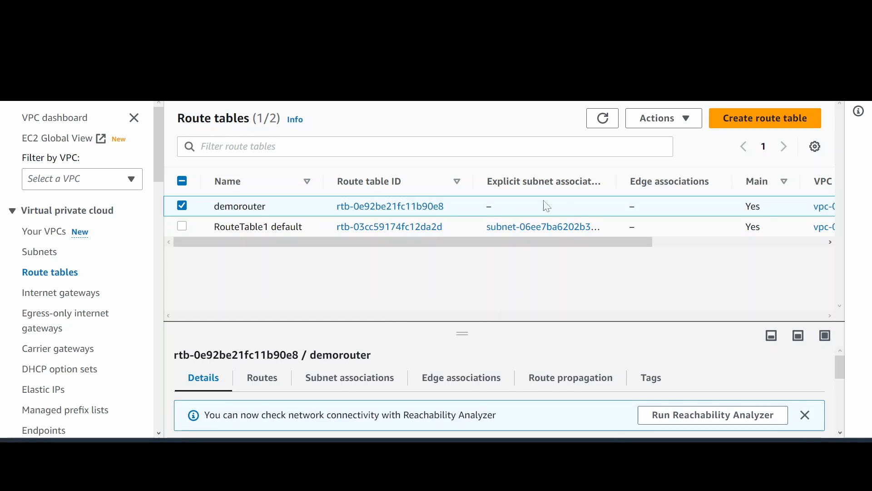
Explicitly associate the subnet demopublicsunet with demorouter and check the saved subnet association.
{"action": "left_click", "coordinate": [362, 206]}
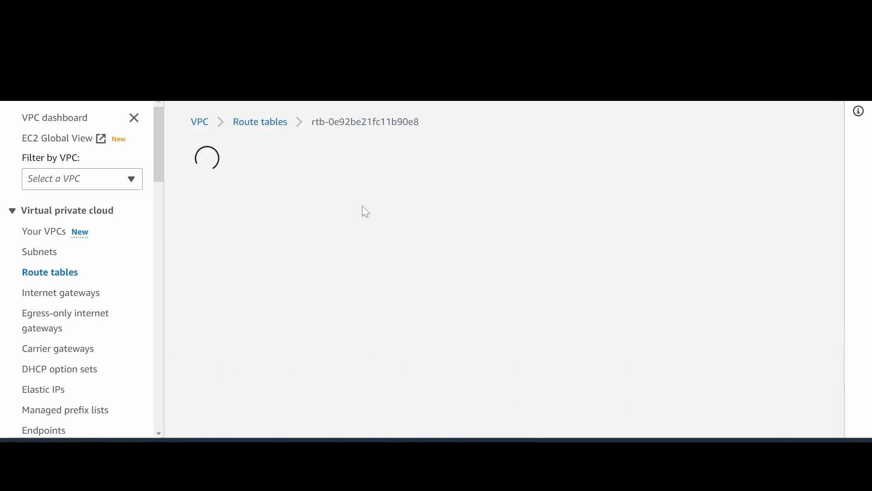
{"action": "scroll", "coordinate": [542, 327], "scroll_direction": "down", "scroll_amount": 3}
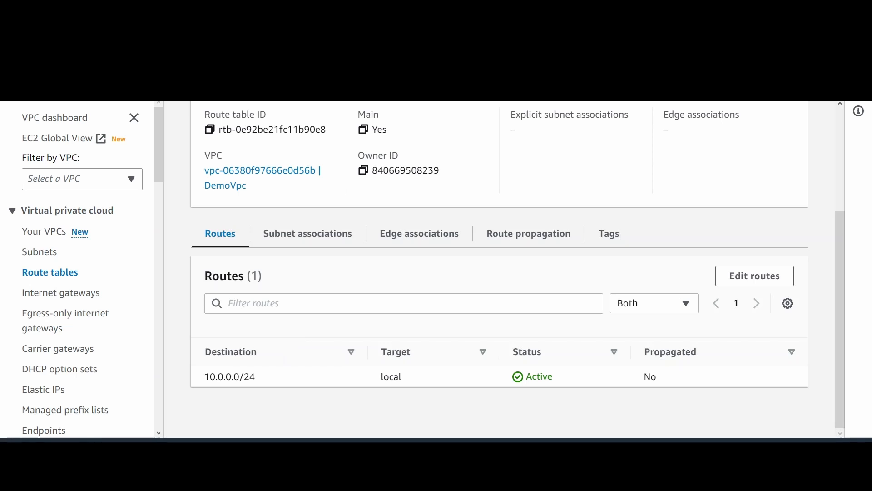
{"action": "left_click", "coordinate": [303, 245]}
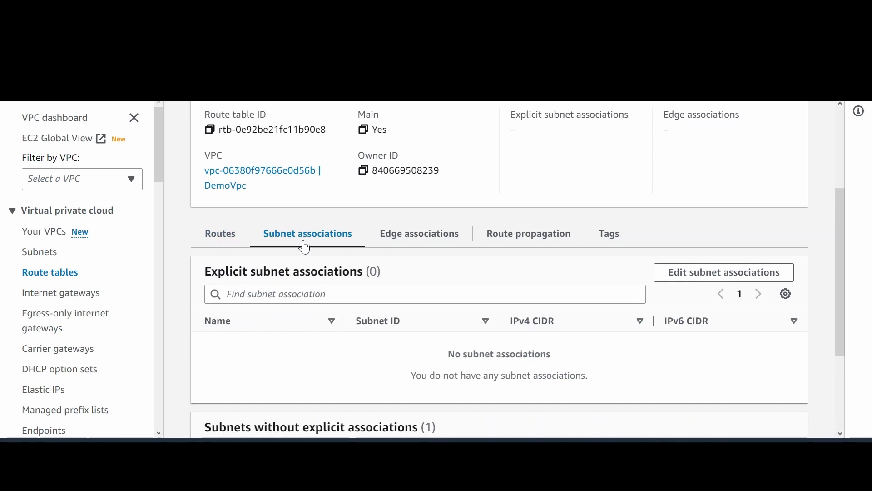
{"action": "scroll", "coordinate": [435, 279], "scroll_direction": "down", "scroll_amount": 3}
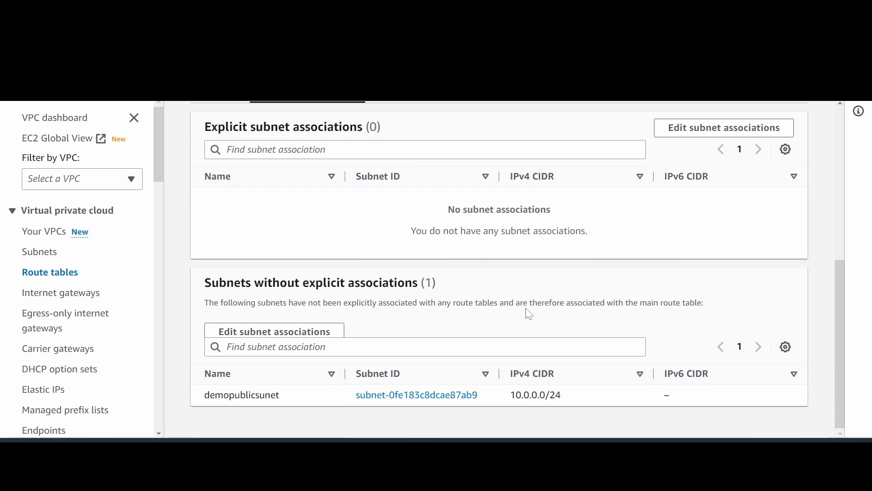
{"action": "left_click", "coordinate": [695, 128]}
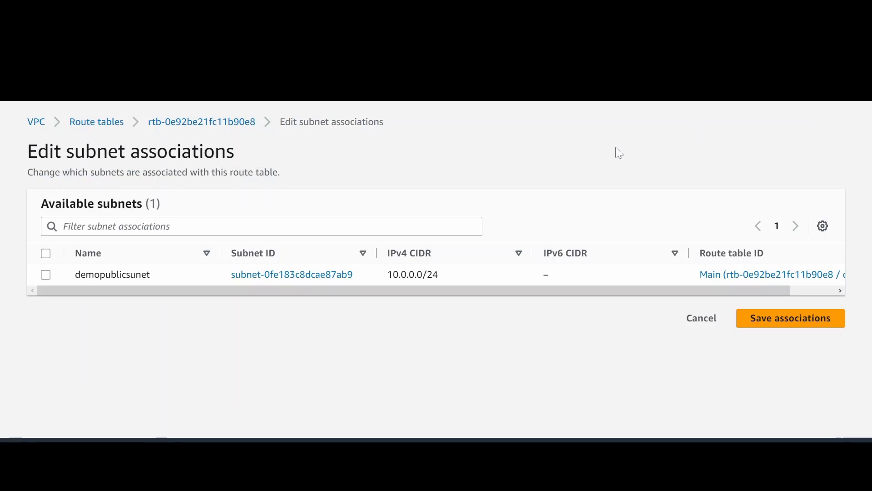
{"action": "left_click", "coordinate": [46, 274]}
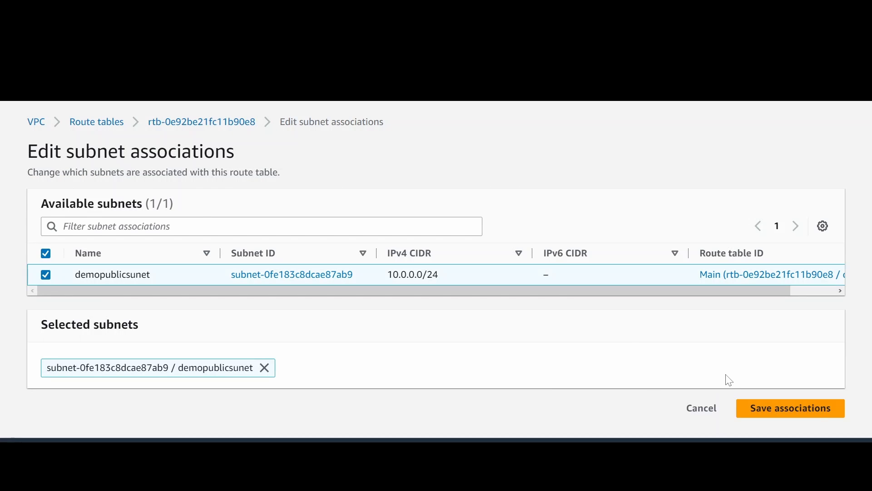
{"action": "left_click", "coordinate": [783, 414]}
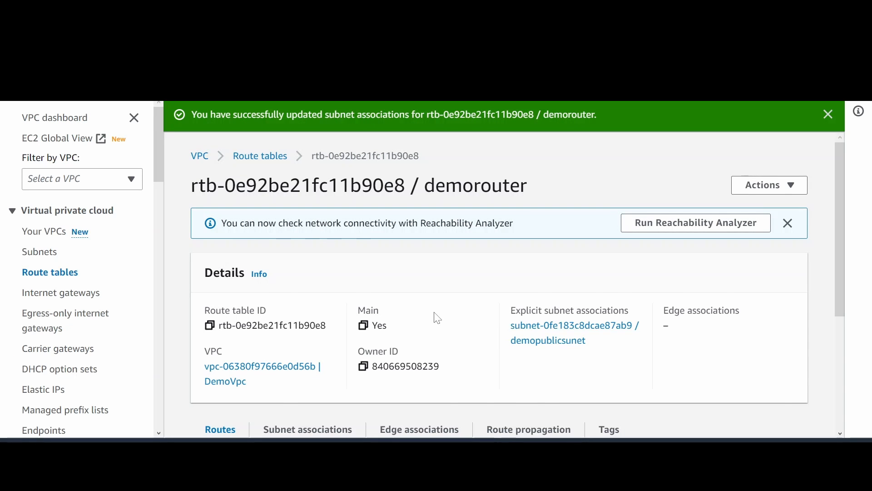
{"action": "scroll", "coordinate": [436, 317], "scroll_direction": "down", "scroll_amount": 3}
{"action": "scroll", "coordinate": [323, 218], "scroll_direction": "down", "scroll_amount": 1}
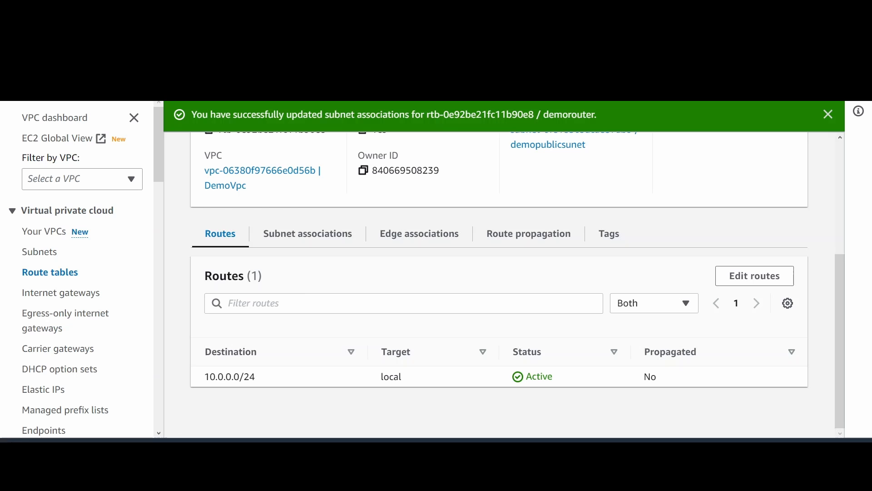
{"action": "left_click", "coordinate": [313, 234]}
{"action": "scroll", "coordinate": [356, 321], "scroll_direction": "down", "scroll_amount": 1}
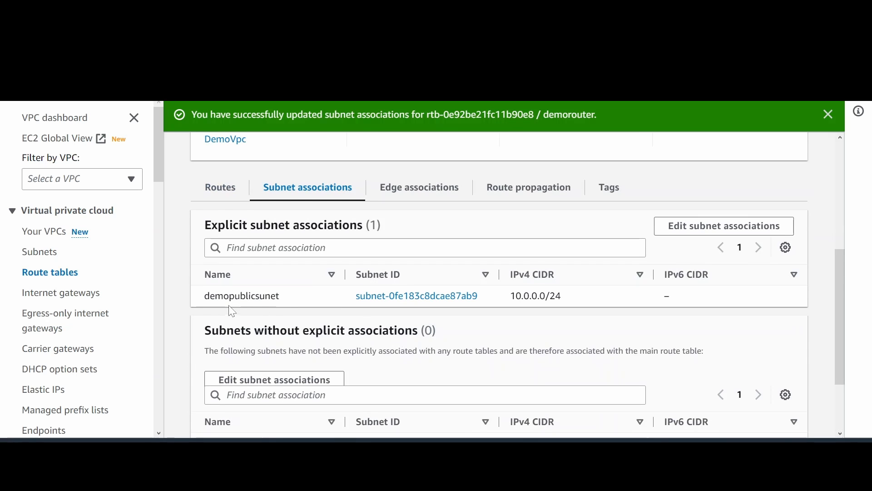
Add a route to demorouter with destination 0.0.0.0/0 and the internet gateway demointernetgatway as target, and save the routes.
{"action": "left_click", "coordinate": [221, 196]}
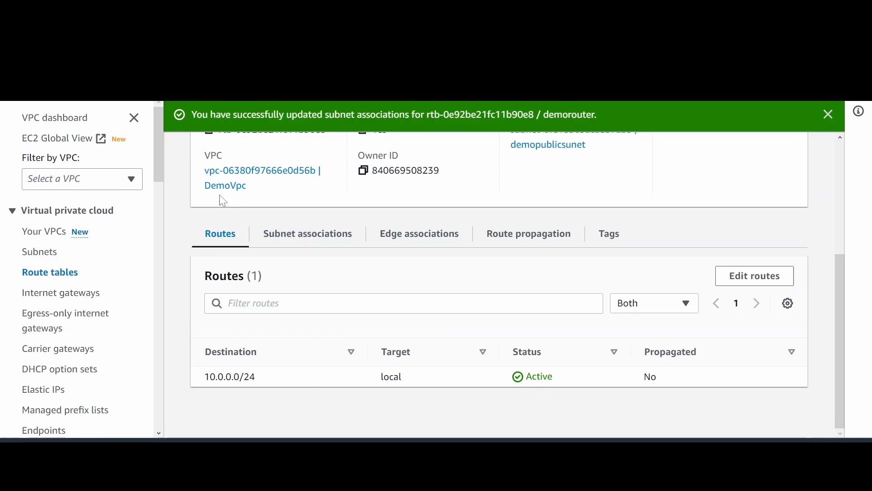
{"action": "left_click", "coordinate": [749, 276]}
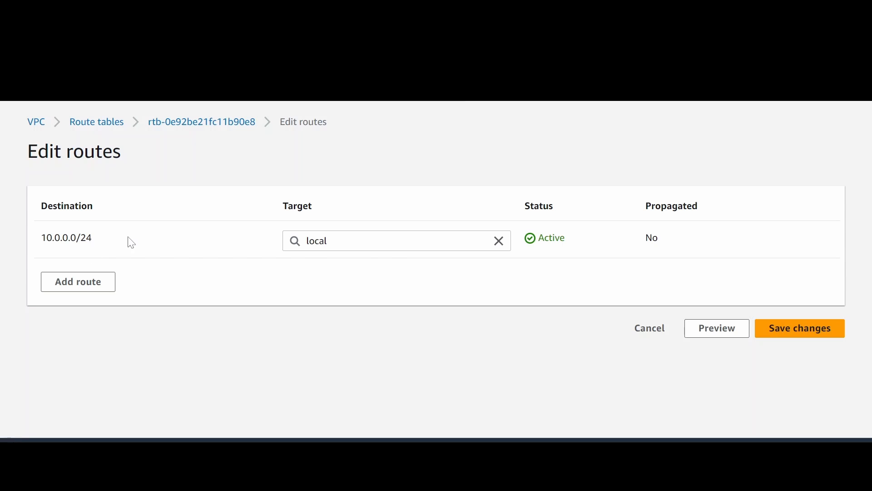
{"action": "left_click_drag", "start_coordinate": [131, 243], "coordinate": [18, 233]}
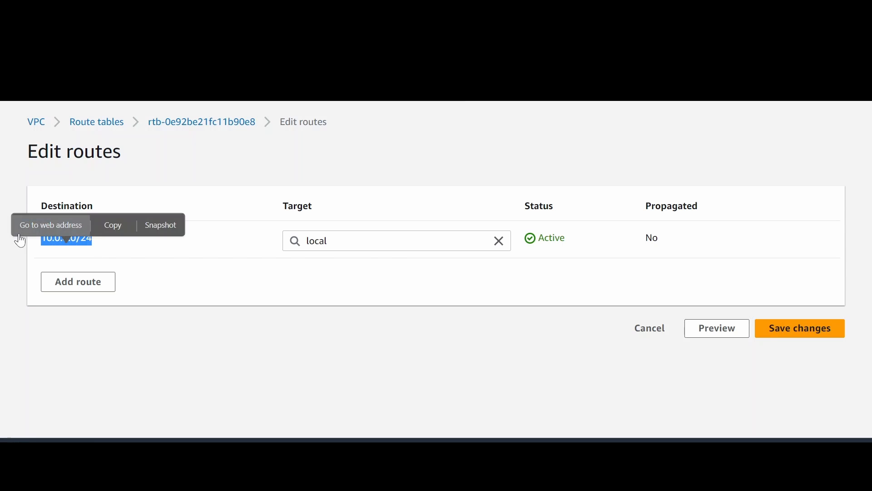
{"action": "left_click", "coordinate": [200, 295]}
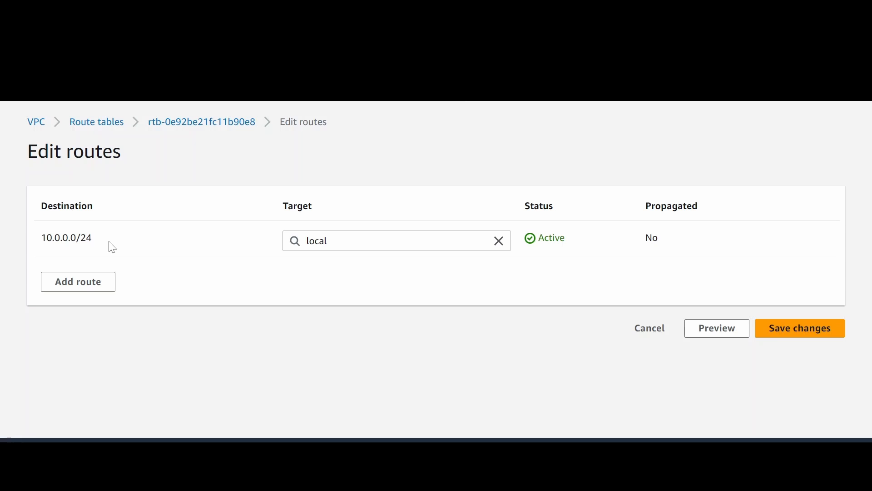
{"action": "left_click", "coordinate": [83, 284]}
{"action": "left_click", "coordinate": [155, 278]}
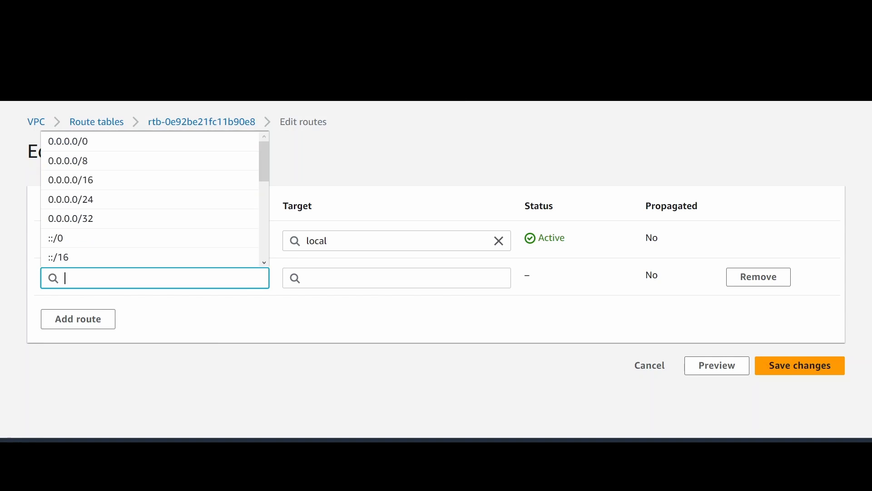
{"action": "left_click", "coordinate": [69, 141]}
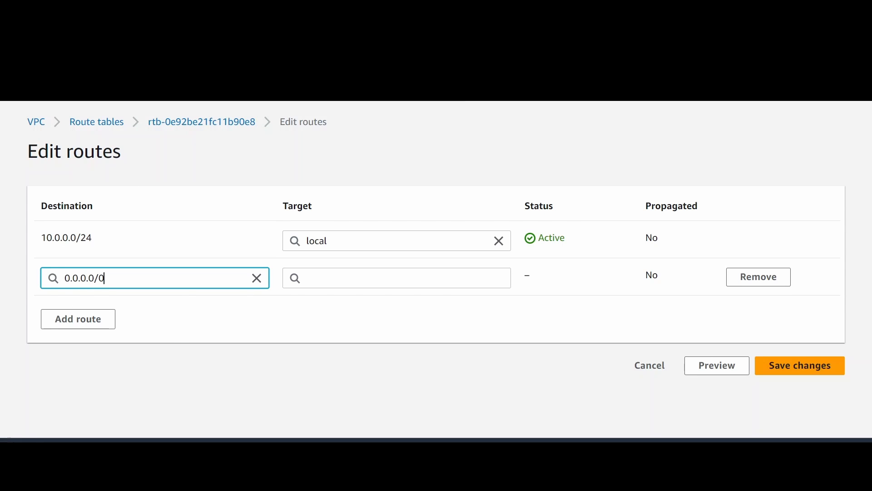
{"action": "key", "text": "ctrl+a"}
{"action": "left_click", "coordinate": [306, 278]}
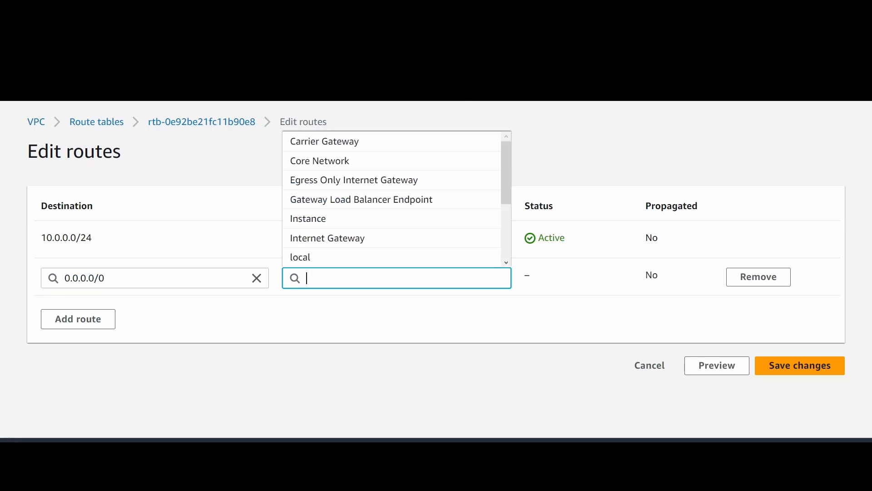
{"action": "left_click", "coordinate": [371, 240]}
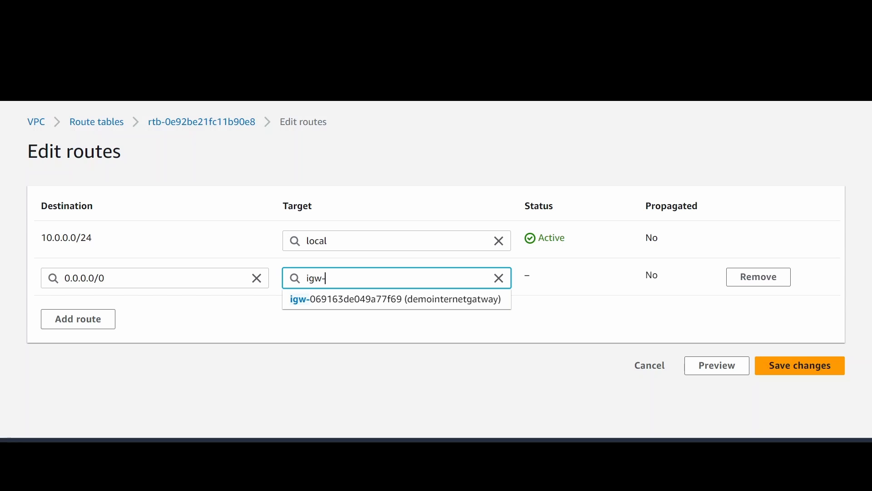
{"action": "left_click", "coordinate": [390, 301]}
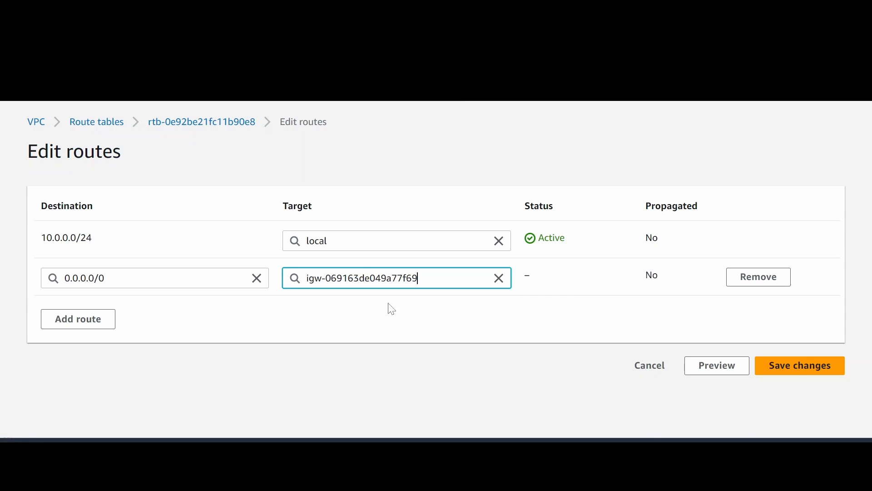
{"action": "left_click", "coordinate": [775, 366]}
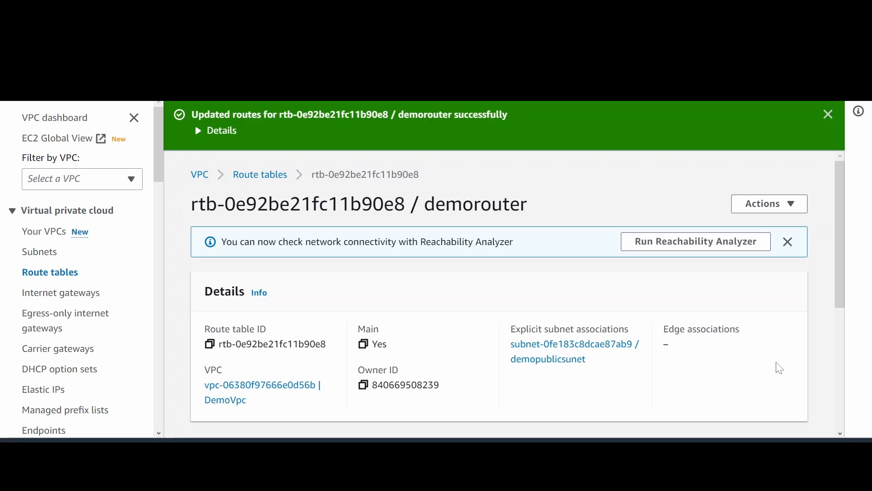
Review demorouter's details and routes, and compare them with the VPC architecture diagram in the PowerPoint slide show.
{"action": "scroll", "coordinate": [776, 364], "scroll_direction": "down", "scroll_amount": 2}
{"action": "scroll", "coordinate": [664, 331], "scroll_direction": "up", "scroll_amount": 2}
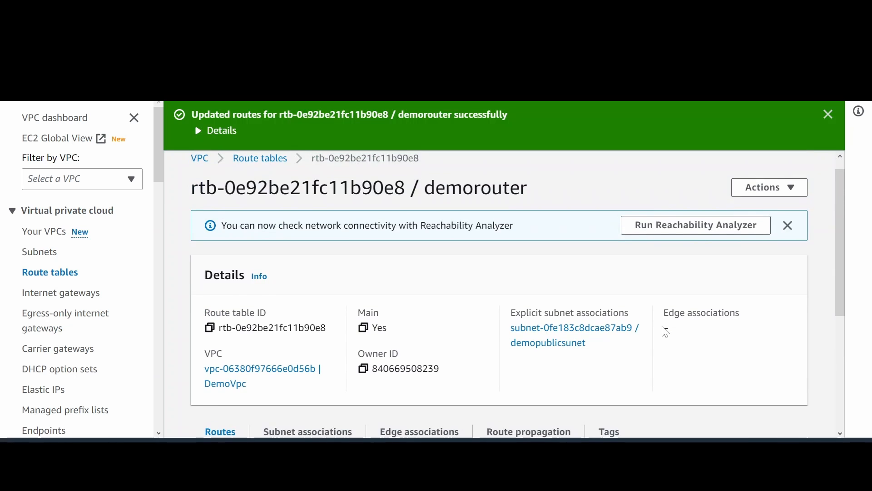
{"action": "scroll", "coordinate": [666, 333], "scroll_direction": "up", "scroll_amount": 1}
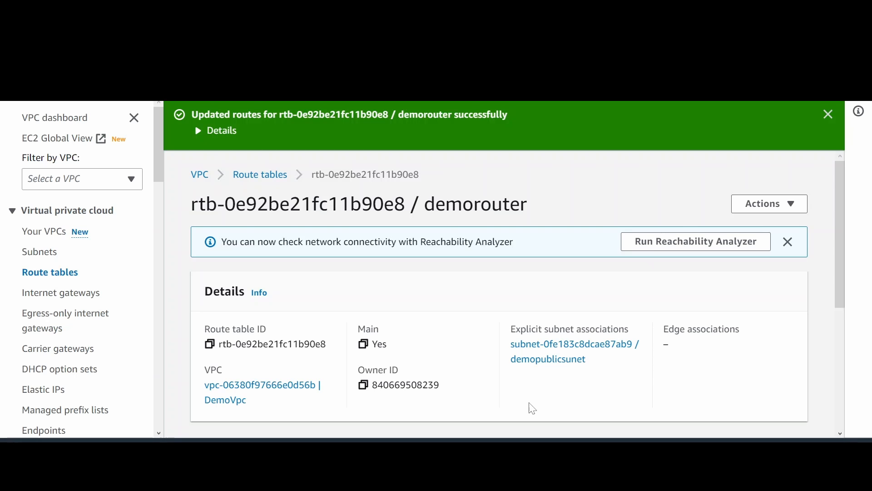
{"action": "scroll", "coordinate": [472, 376], "scroll_direction": "down", "scroll_amount": 5}
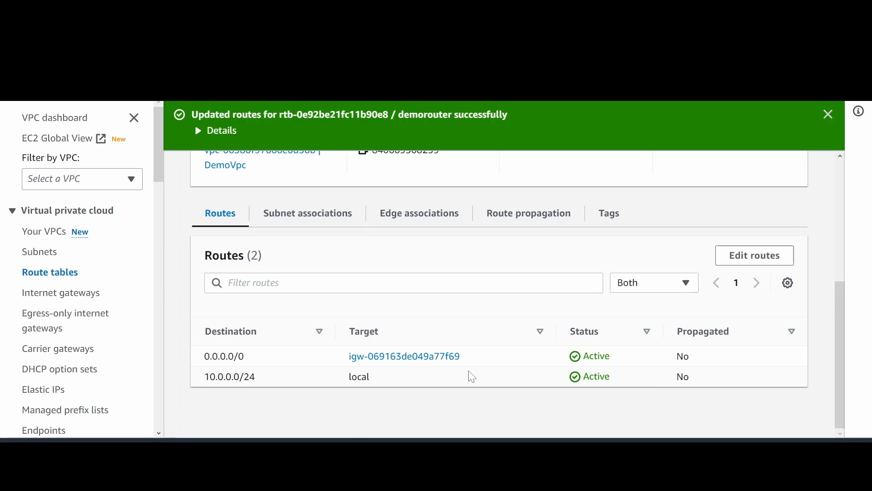
{"action": "scroll", "coordinate": [472, 376], "scroll_direction": "up", "scroll_amount": 5}
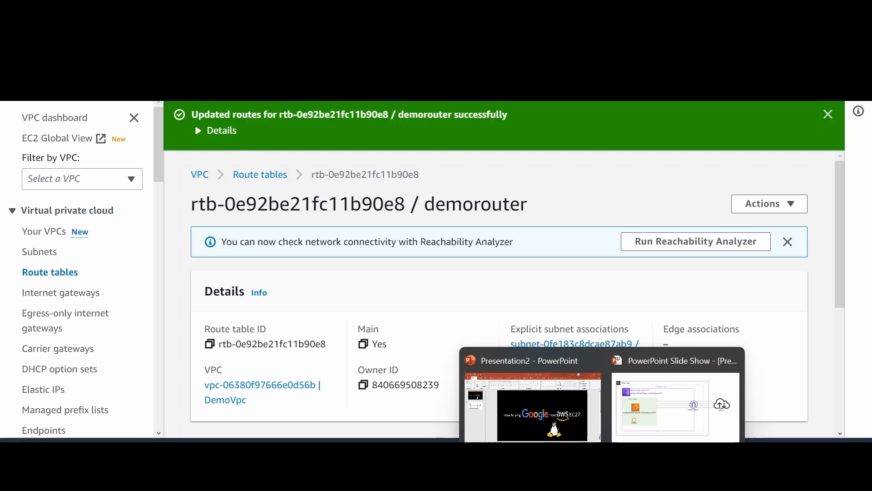
{"action": "left_click", "coordinate": [654, 437]}
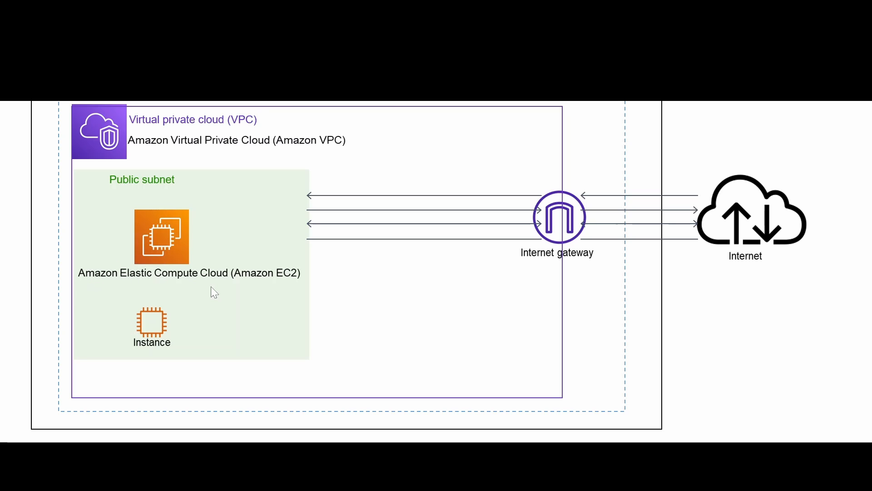
{"action": "key", "text": "alt+Tab"}
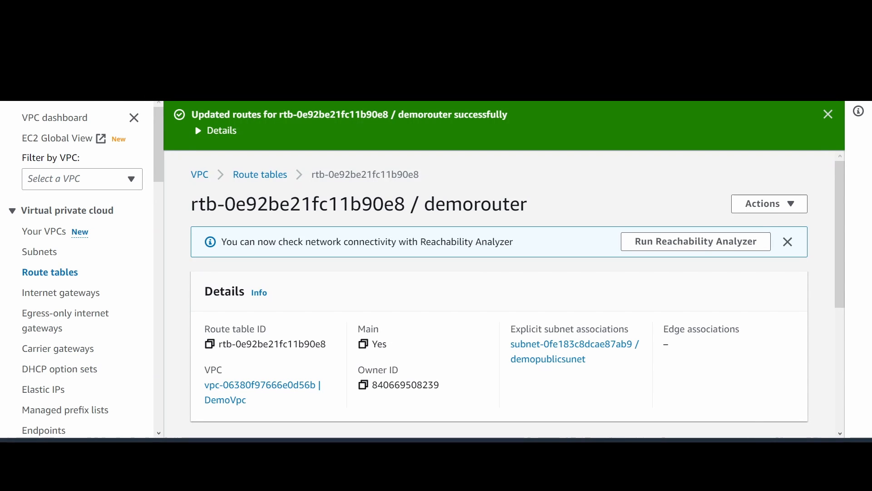
Go to the EC2 service's list of instances and start launching a new instance.
{"action": "type", "text": "Ec2"}
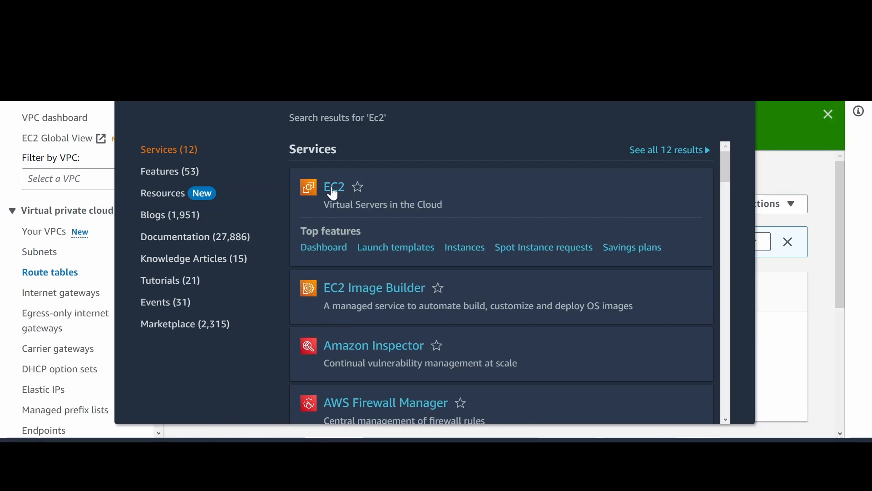
{"action": "left_click", "coordinate": [332, 187]}
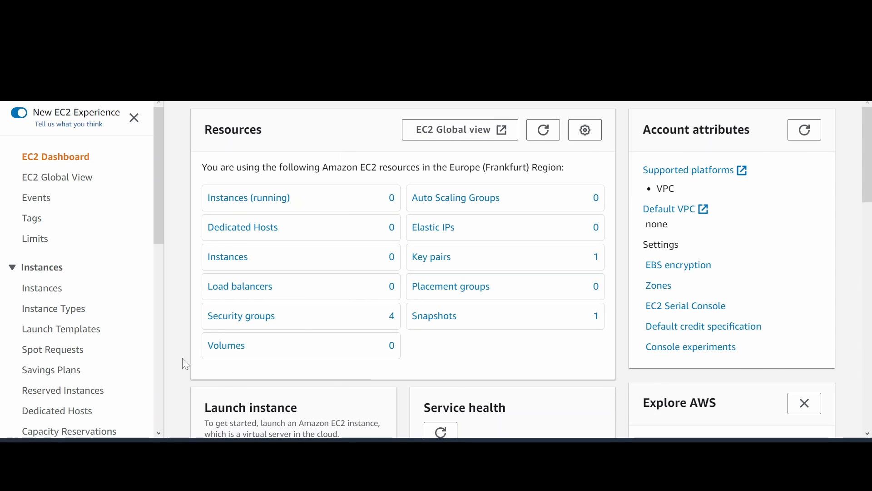
{"action": "left_click", "coordinate": [51, 296]}
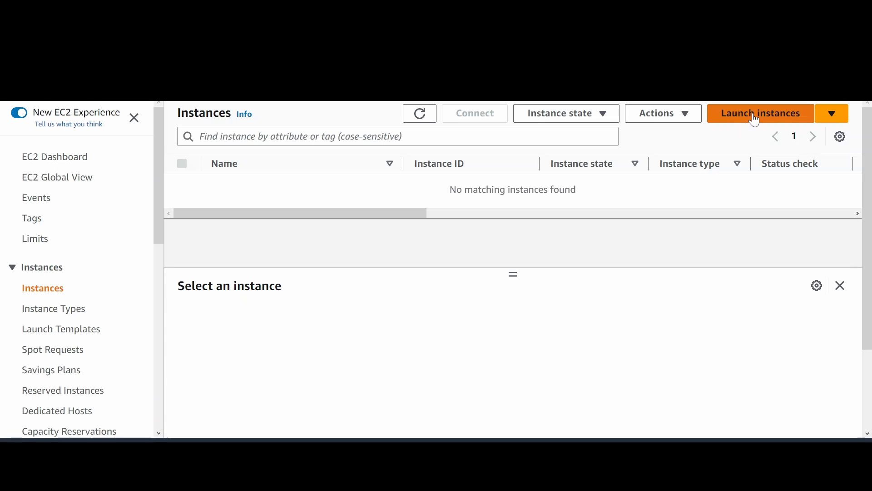
{"action": "left_click", "coordinate": [729, 120]}
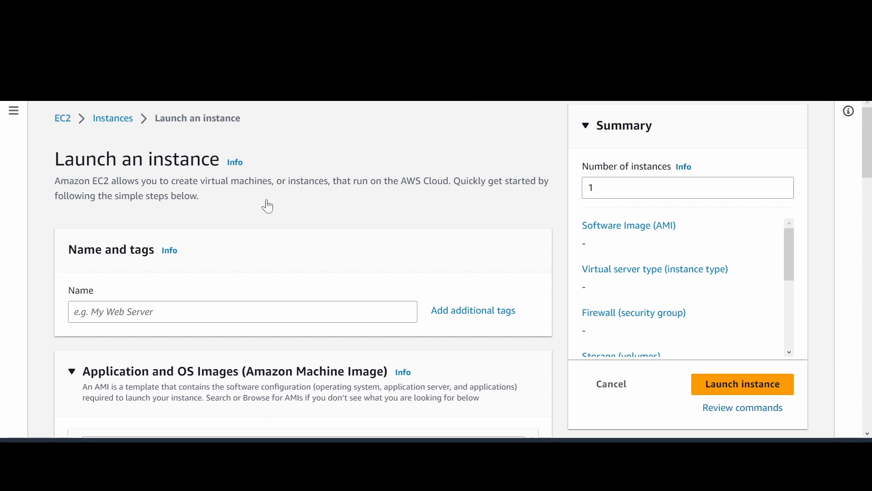
Name the new instance demopublicserver.
{"action": "scroll", "coordinate": [268, 205], "scroll_direction": "down", "scroll_amount": 1}
{"action": "left_click", "coordinate": [243, 259]}
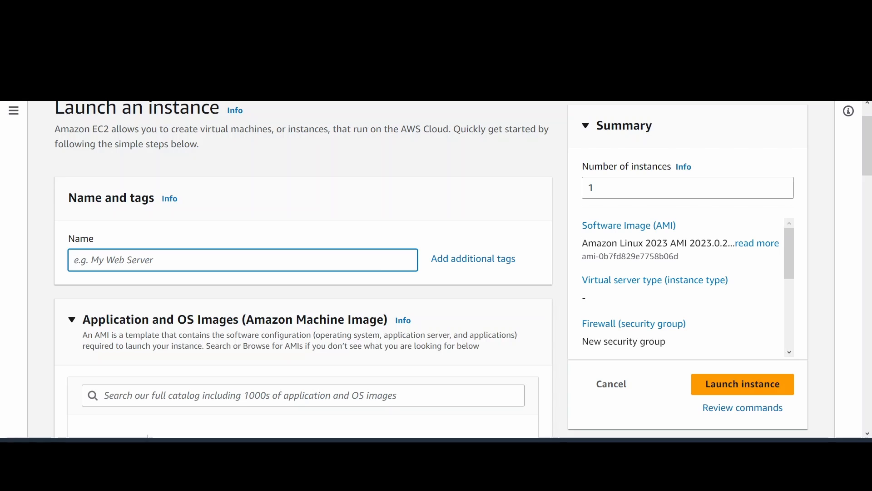
{"action": "type", "text": "demo"}
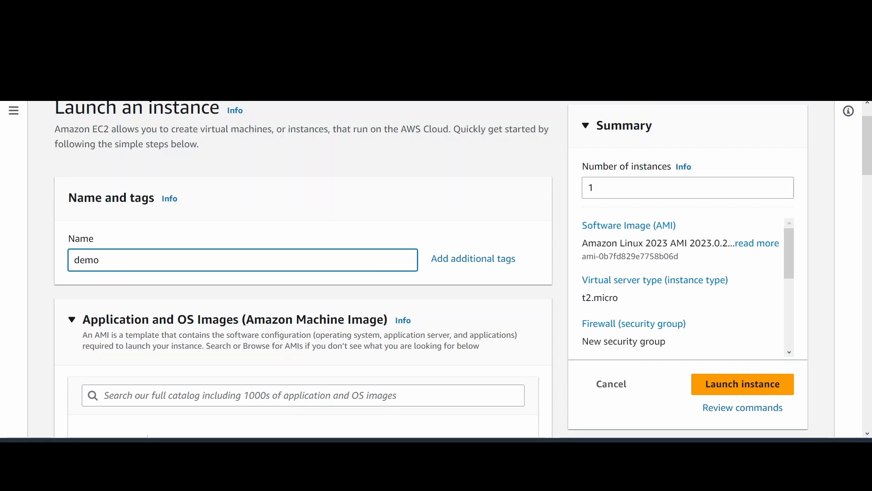
{"action": "type", "text": "publicserver"}
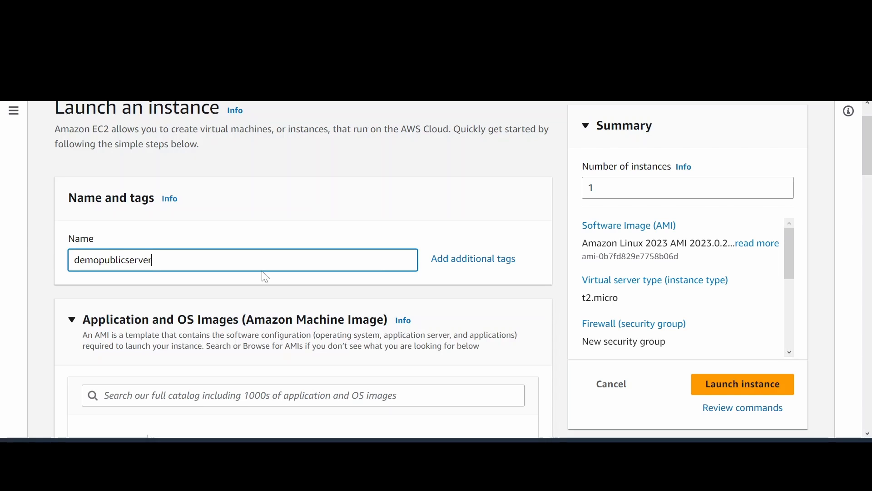
Review the preselected machine image, its architecture and description, and the instance type for the new instance.
{"action": "scroll", "coordinate": [264, 276], "scroll_direction": "down", "scroll_amount": 3}
{"action": "scroll", "coordinate": [359, 209], "scroll_direction": "down", "scroll_amount": 2}
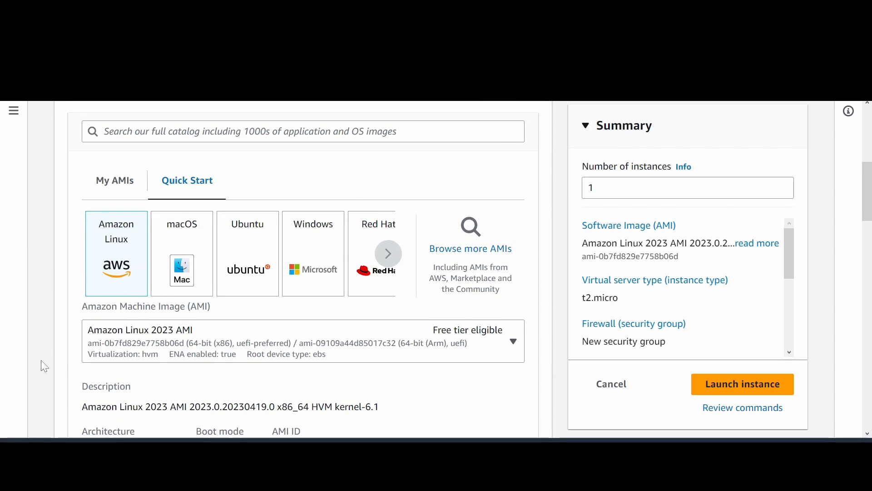
{"action": "scroll", "coordinate": [44, 365], "scroll_direction": "down", "scroll_amount": 2}
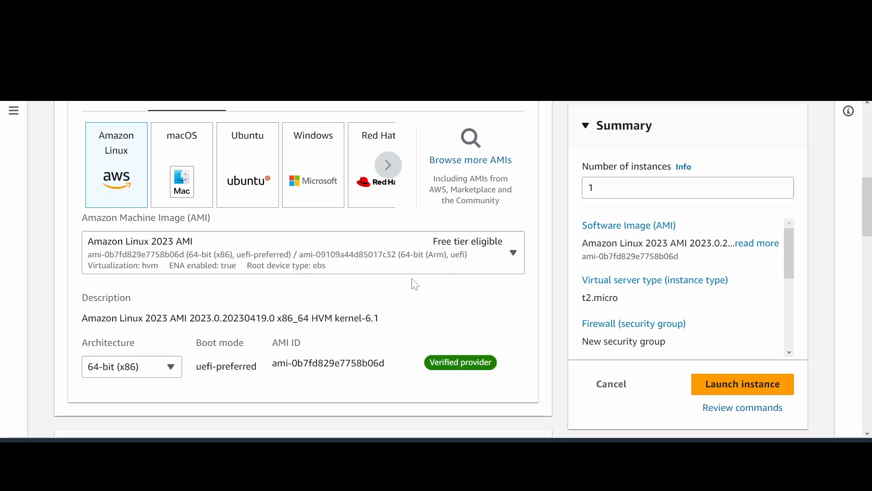
{"action": "scroll", "coordinate": [256, 315], "scroll_direction": "down", "scroll_amount": 1}
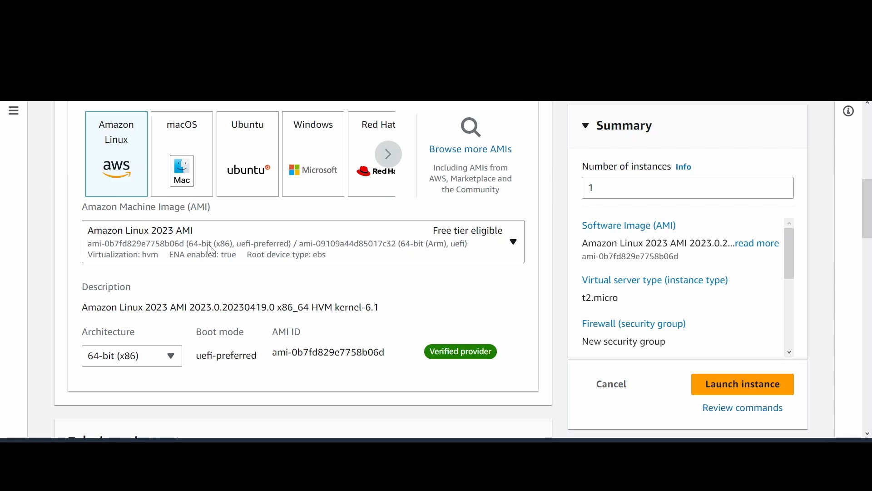
{"action": "scroll", "coordinate": [278, 307], "scroll_direction": "down", "scroll_amount": 1}
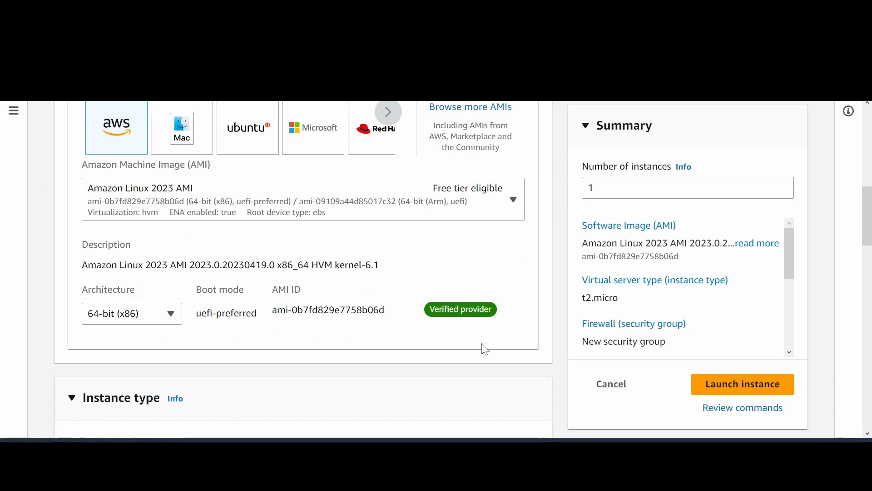
{"action": "scroll", "coordinate": [380, 258], "scroll_direction": "down", "scroll_amount": 1}
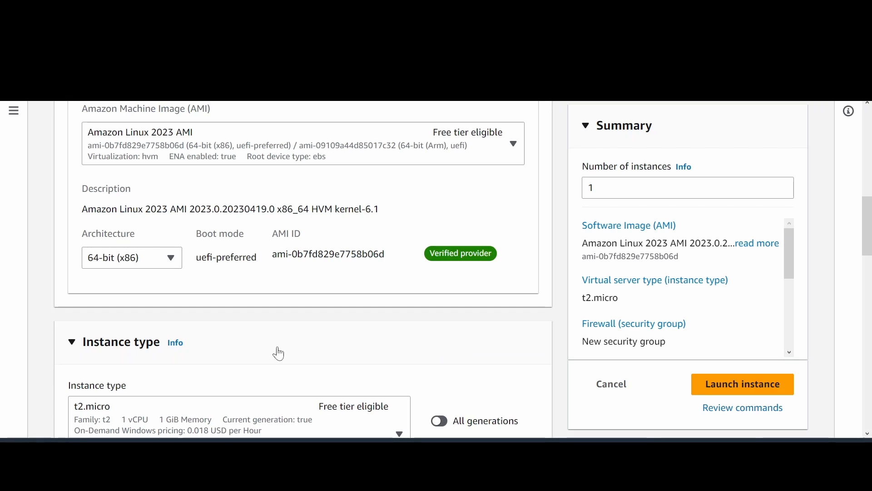
{"action": "scroll", "coordinate": [277, 353], "scroll_direction": "up", "scroll_amount": 2}
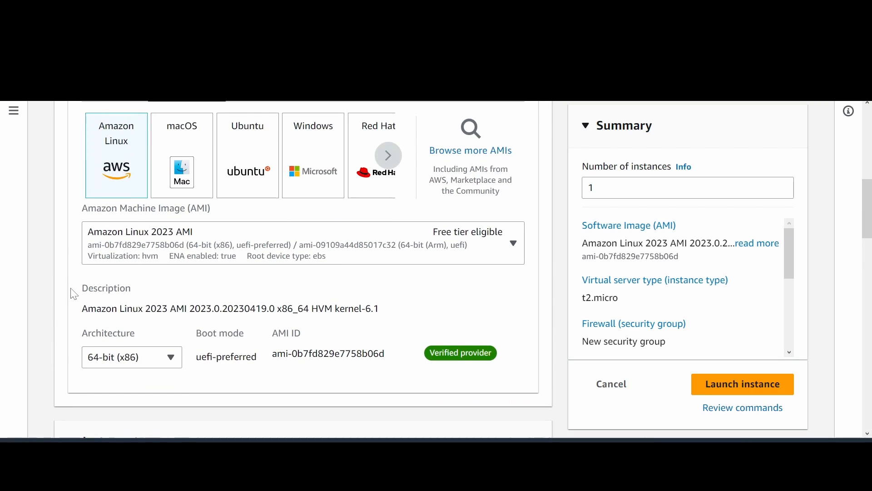
{"action": "scroll", "coordinate": [290, 324], "scroll_direction": "down", "scroll_amount": 3}
{"action": "scroll", "coordinate": [291, 324], "scroll_direction": "down", "scroll_amount": 3}
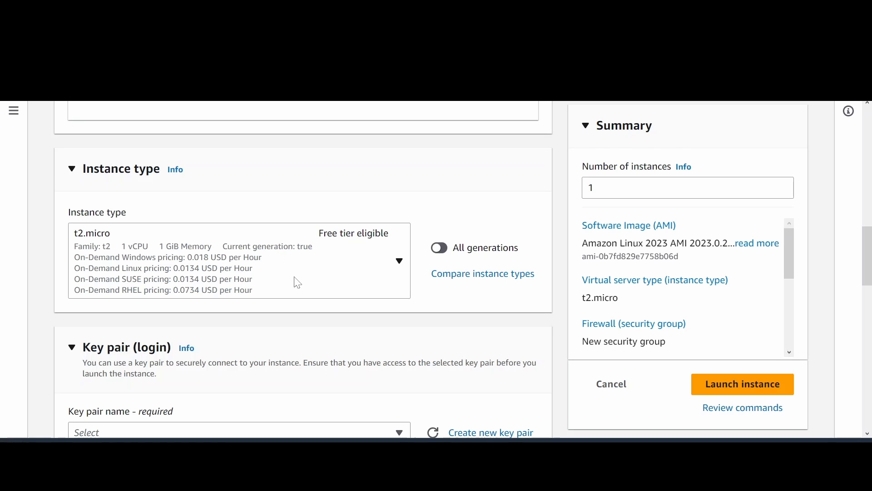
Choose the existing key pair frank-key-pair for logging in to the instance.
{"action": "scroll", "coordinate": [386, 364], "scroll_direction": "down", "scroll_amount": 3}
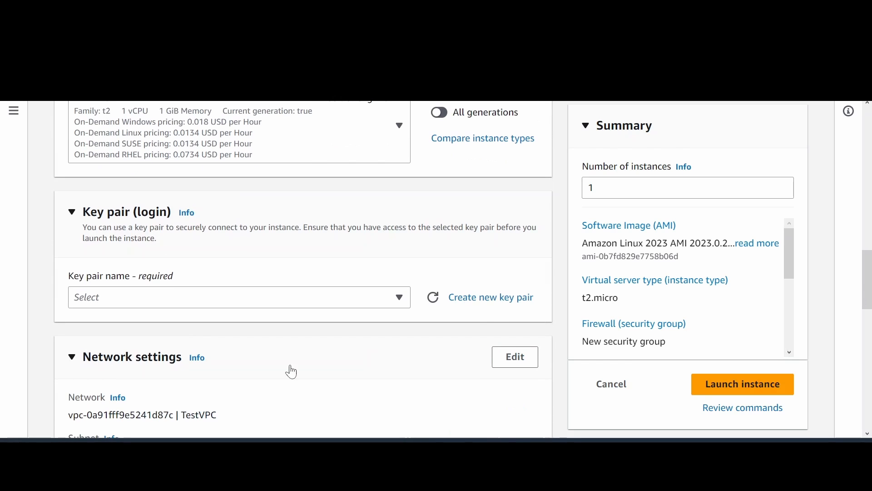
{"action": "left_click", "coordinate": [129, 300]}
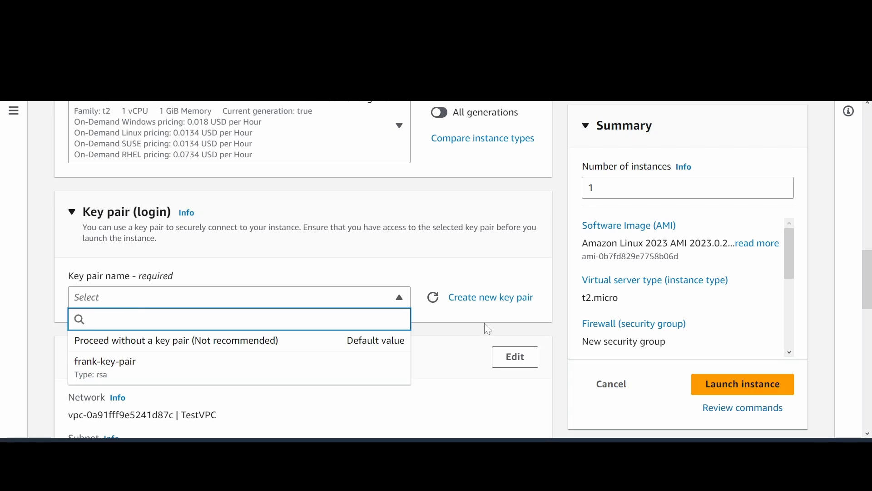
{"action": "left_click", "coordinate": [475, 331]}
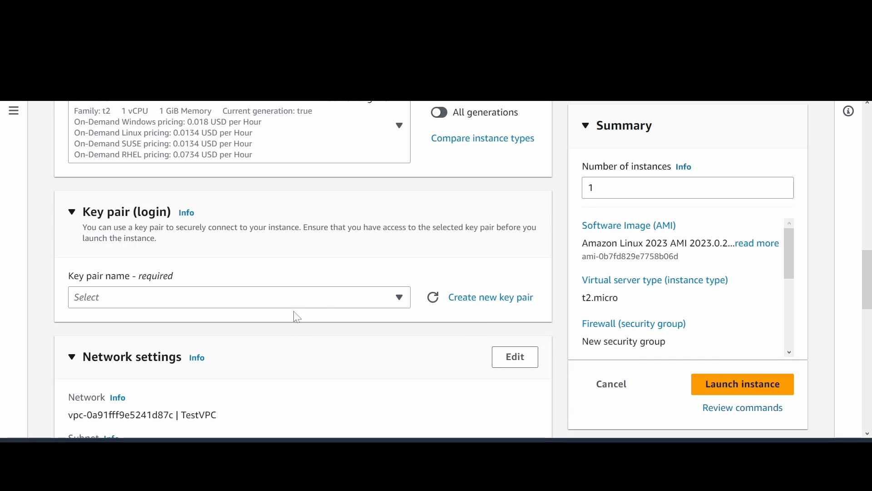
{"action": "left_click", "coordinate": [368, 306]}
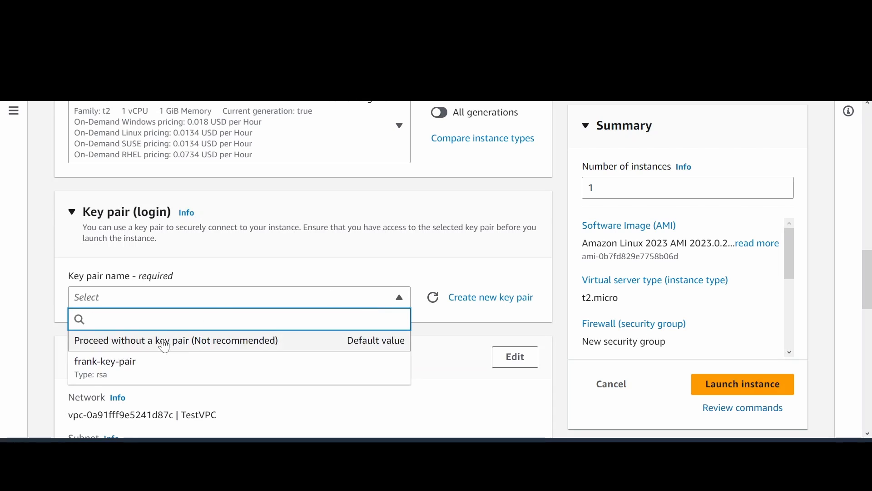
{"action": "left_click", "coordinate": [134, 370]}
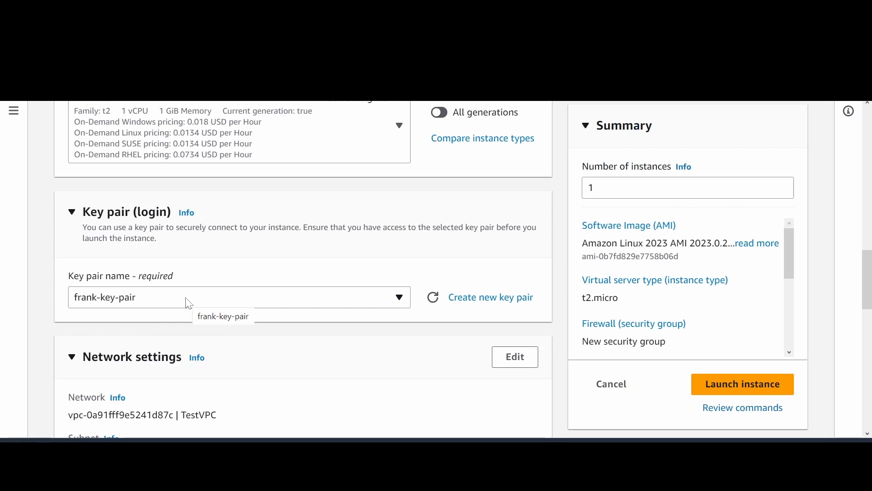
Edit the instance's network settings to use the VPC DemoVpc and the subnet demopublicsunet.
{"action": "scroll", "coordinate": [312, 349], "scroll_direction": "down", "scroll_amount": 4}
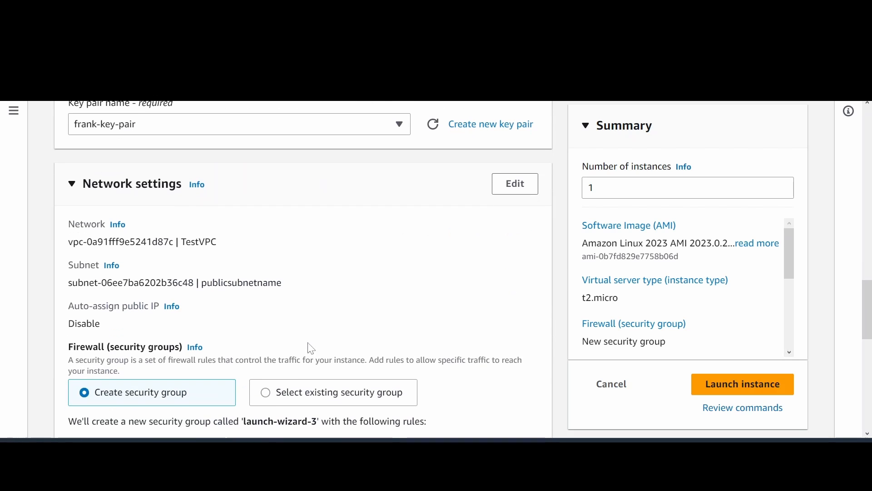
{"action": "scroll", "coordinate": [407, 254], "scroll_direction": "down", "scroll_amount": 2}
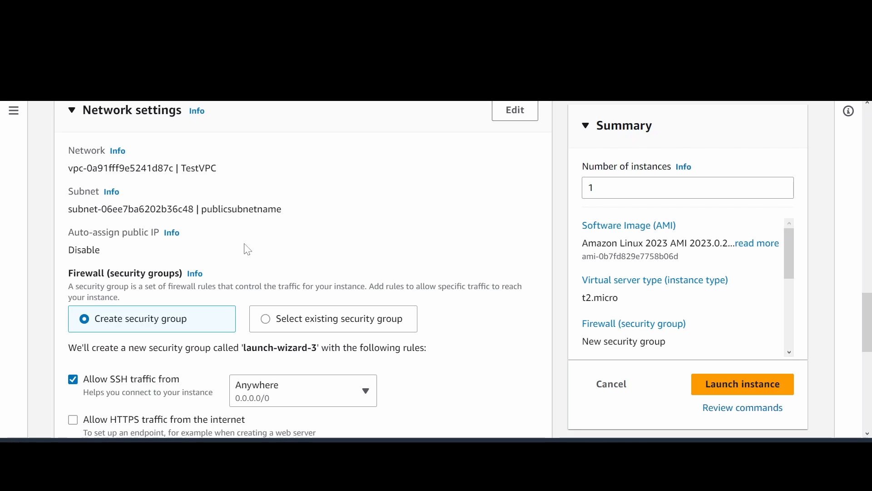
{"action": "left_click", "coordinate": [117, 151]}
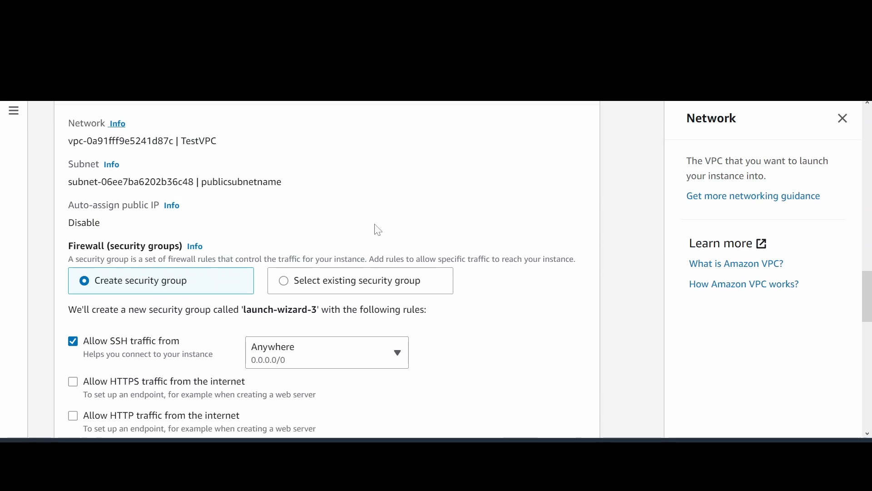
{"action": "scroll", "coordinate": [295, 177], "scroll_direction": "up", "scroll_amount": 3}
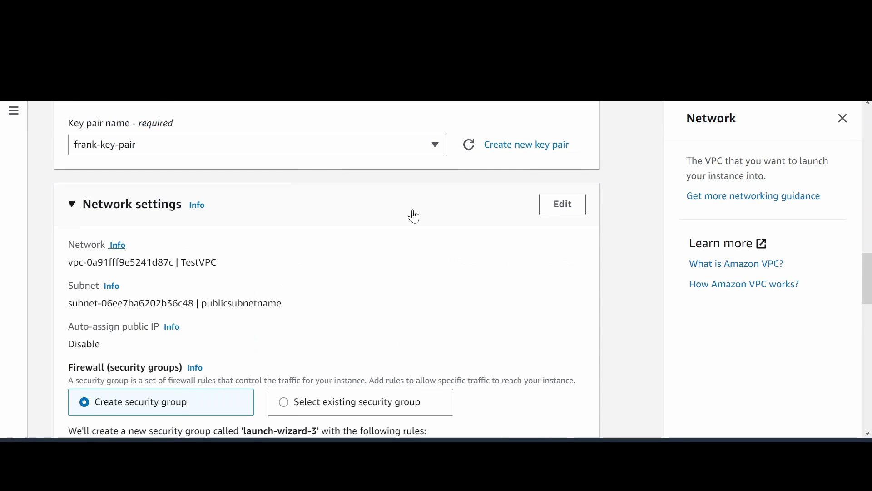
{"action": "left_click", "coordinate": [563, 205]}
{"action": "scroll", "coordinate": [100, 241], "scroll_direction": "down", "scroll_amount": 2}
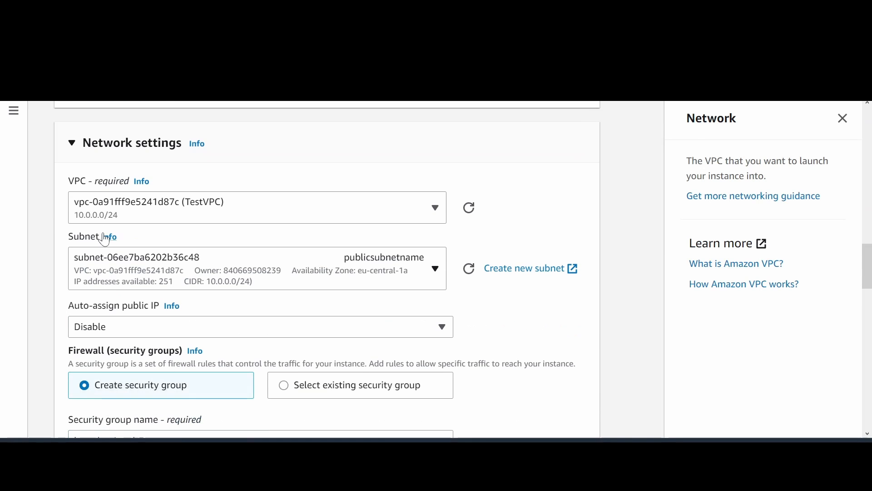
{"action": "left_click", "coordinate": [166, 213]}
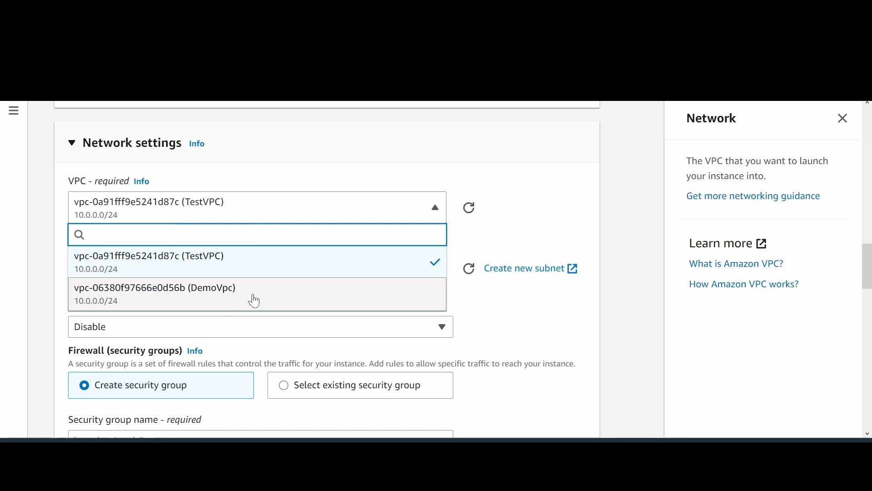
{"action": "left_click", "coordinate": [206, 297]}
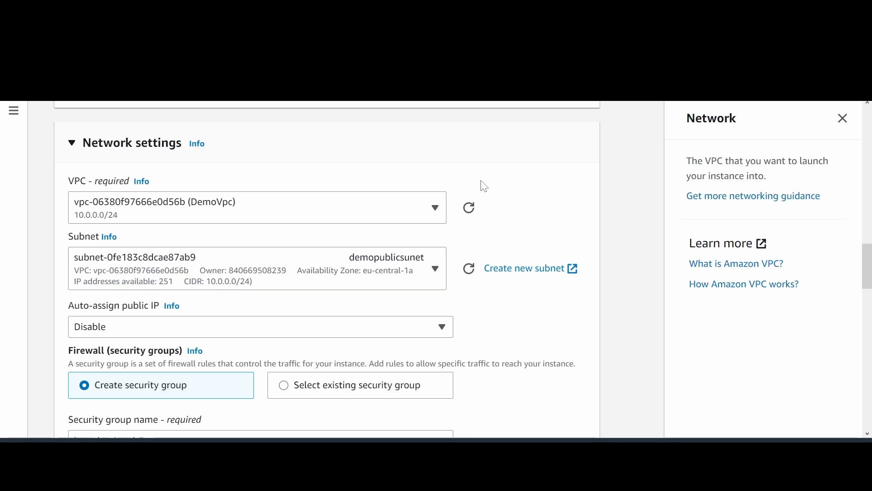
{"action": "left_click", "coordinate": [402, 272]}
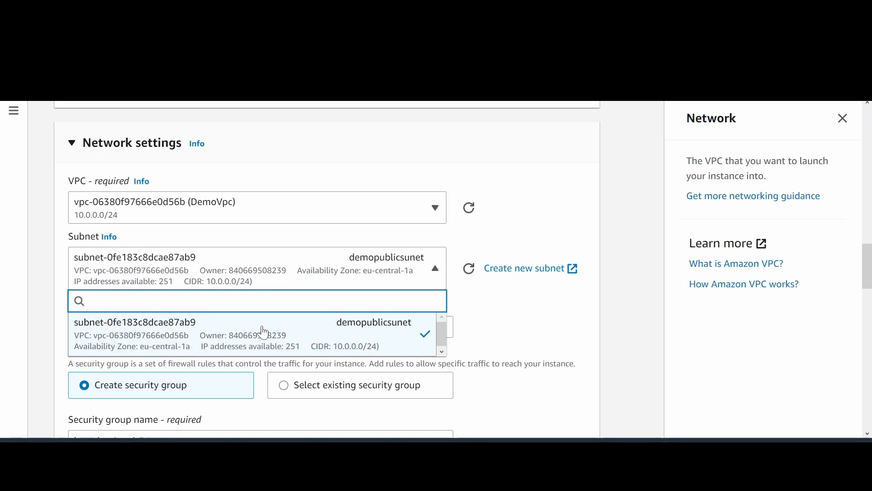
{"action": "left_click", "coordinate": [237, 351]}
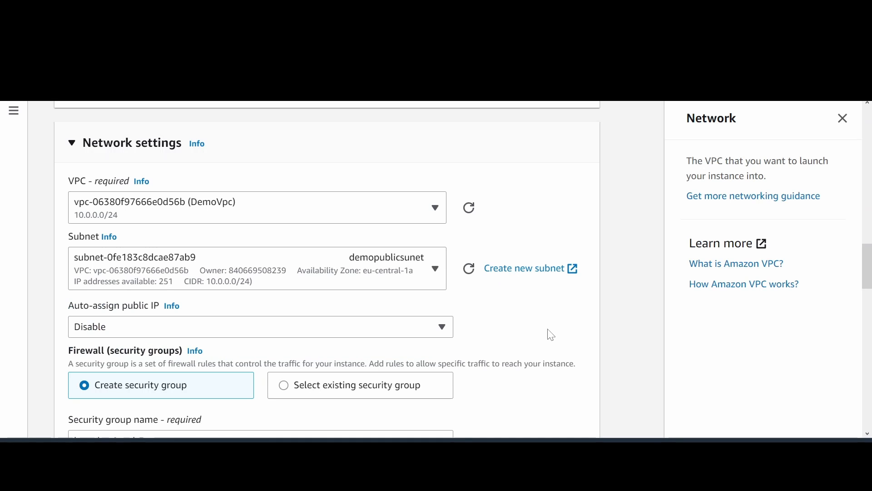
Enable auto-assigning of a public IP for the instance and review the network and security group settings.
{"action": "scroll", "coordinate": [552, 334], "scroll_direction": "down", "scroll_amount": 1}
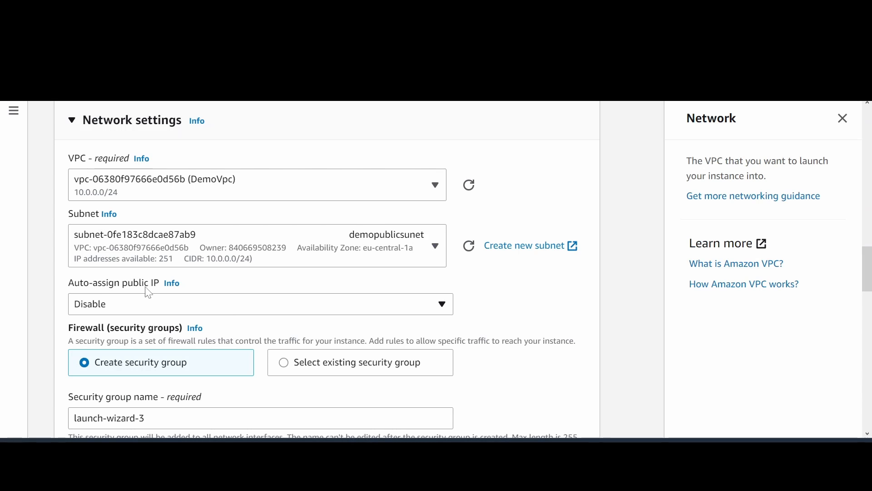
{"action": "left_click", "coordinate": [442, 318]}
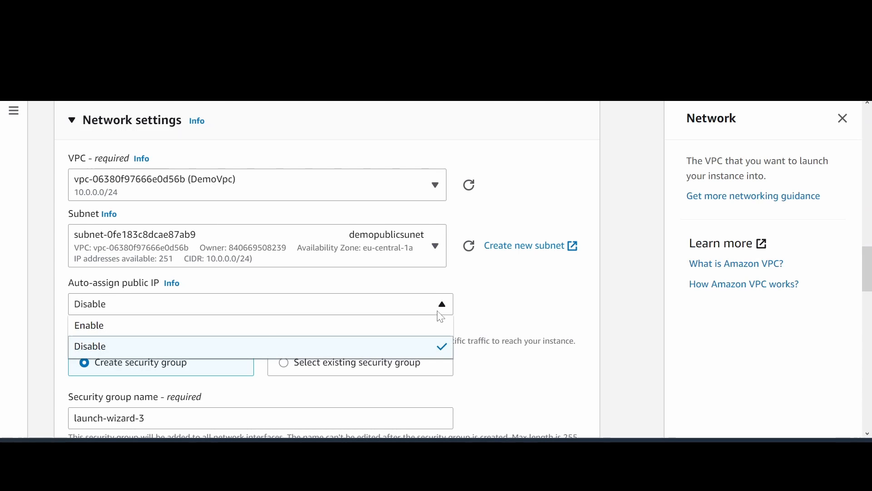
{"action": "left_click", "coordinate": [89, 328]}
{"action": "scroll", "coordinate": [490, 321], "scroll_direction": "down", "scroll_amount": 3}
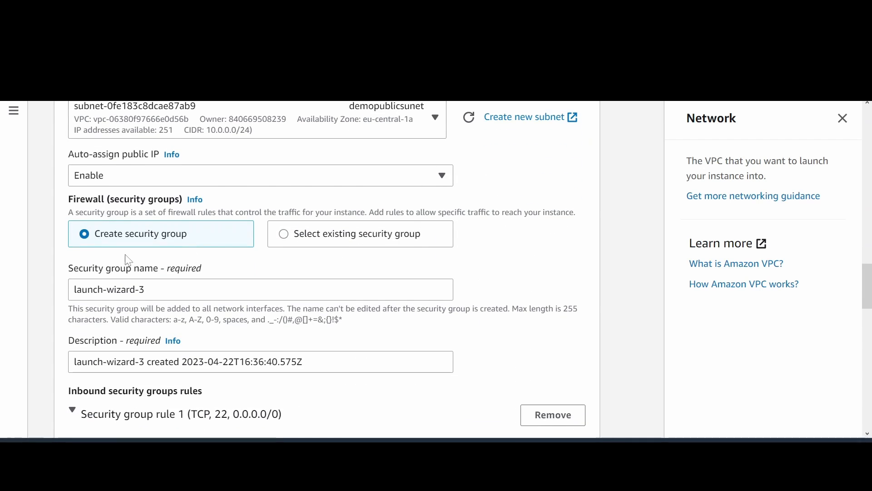
{"action": "scroll", "coordinate": [327, 272], "scroll_direction": "down", "scroll_amount": 1}
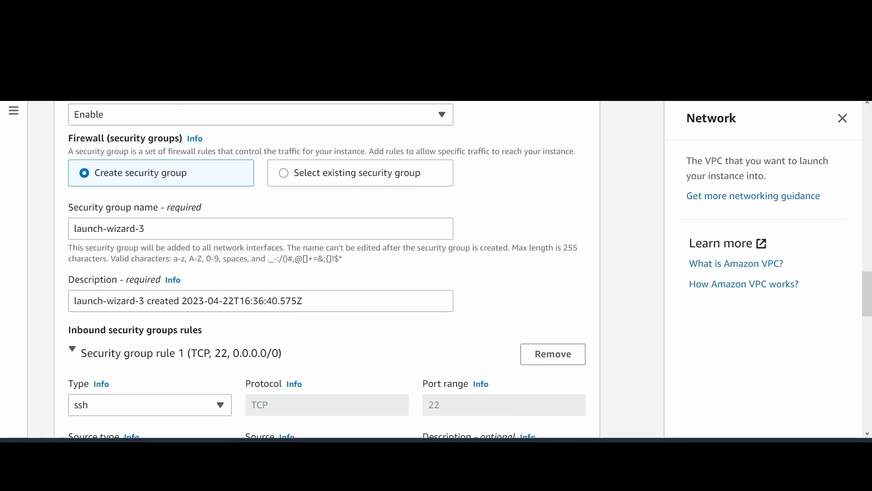
{"action": "scroll", "coordinate": [523, 275], "scroll_direction": "up", "scroll_amount": 2}
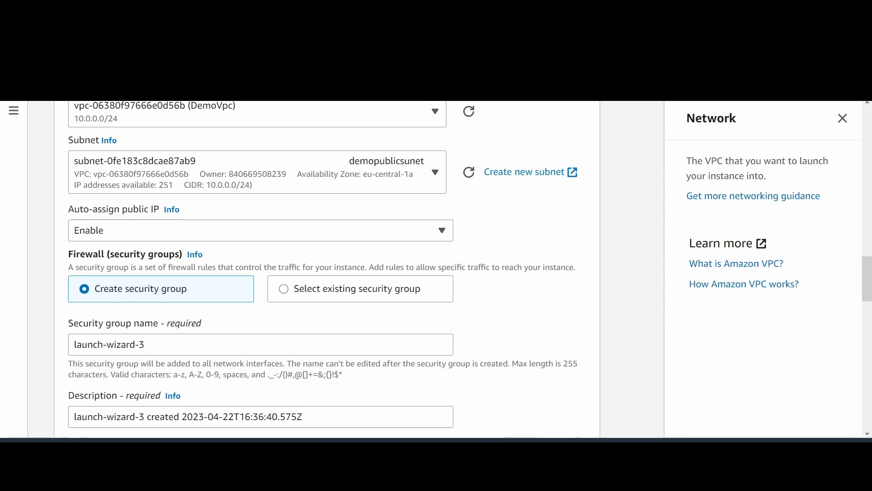
{"action": "scroll", "coordinate": [526, 278], "scroll_direction": "up", "scroll_amount": 10}
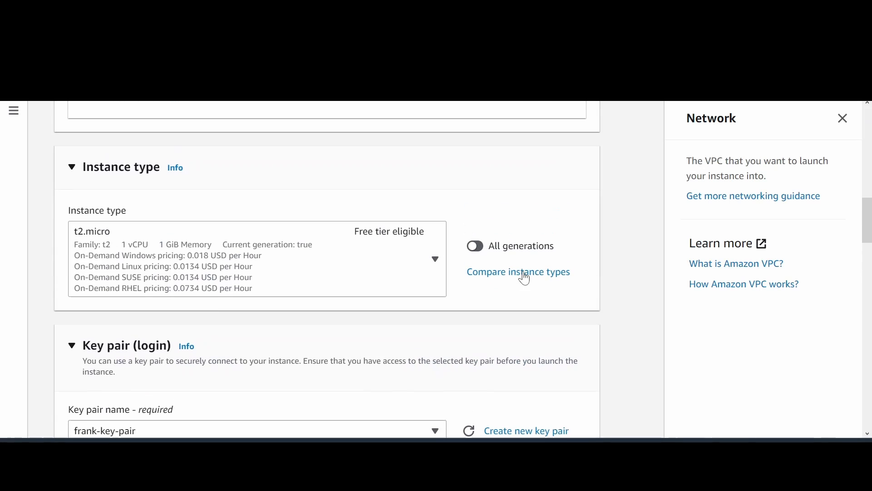
{"action": "scroll", "coordinate": [625, 321], "scroll_direction": "down", "scroll_amount": 8}
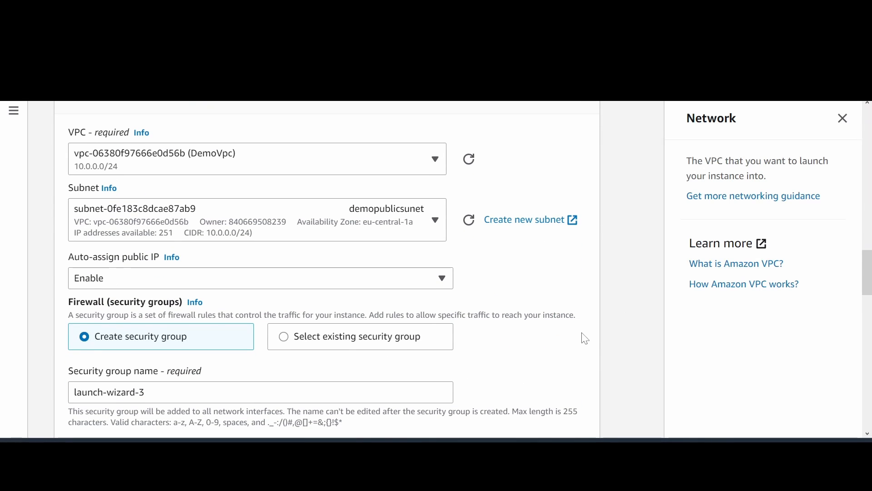
Review the new security group's name, description, SSH inbound rule and available source types.
{"action": "scroll", "coordinate": [585, 338], "scroll_direction": "down", "scroll_amount": 2}
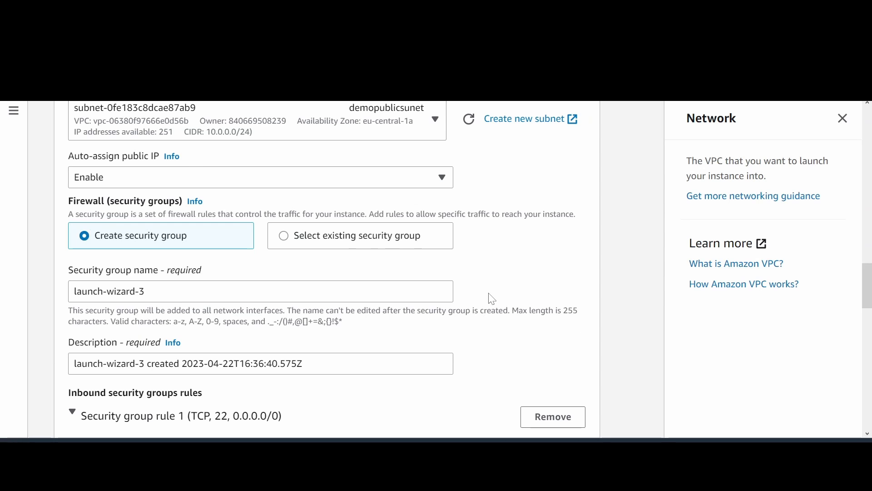
{"action": "scroll", "coordinate": [492, 298], "scroll_direction": "down", "scroll_amount": 1}
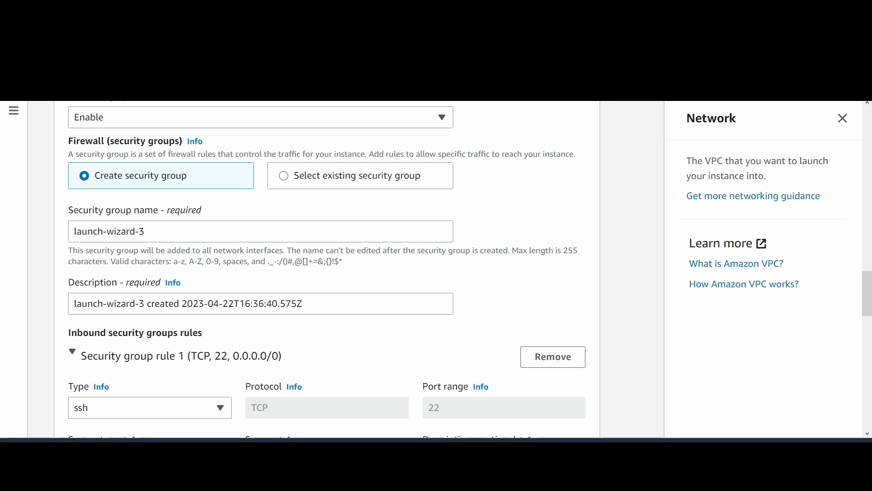
{"action": "scroll", "coordinate": [186, 221], "scroll_direction": "down", "scroll_amount": 2}
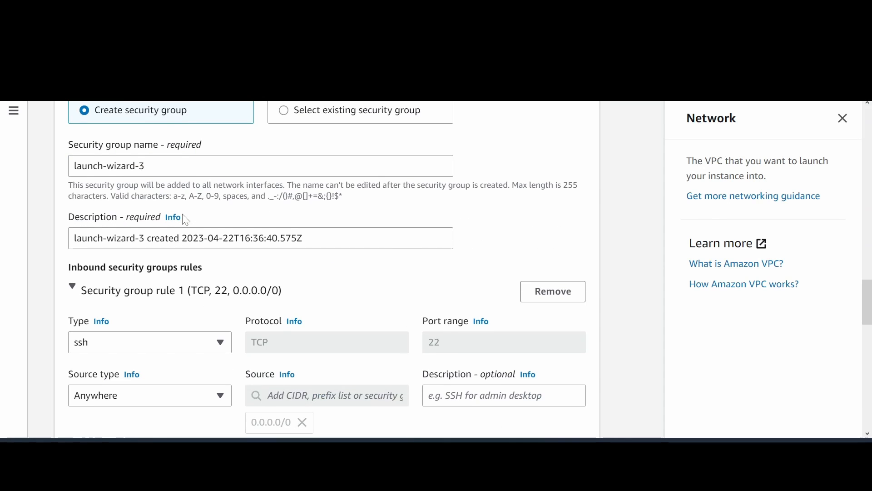
{"action": "scroll", "coordinate": [448, 172], "scroll_direction": "down", "scroll_amount": 2}
{"action": "scroll", "coordinate": [49, 292], "scroll_direction": "down", "scroll_amount": 2}
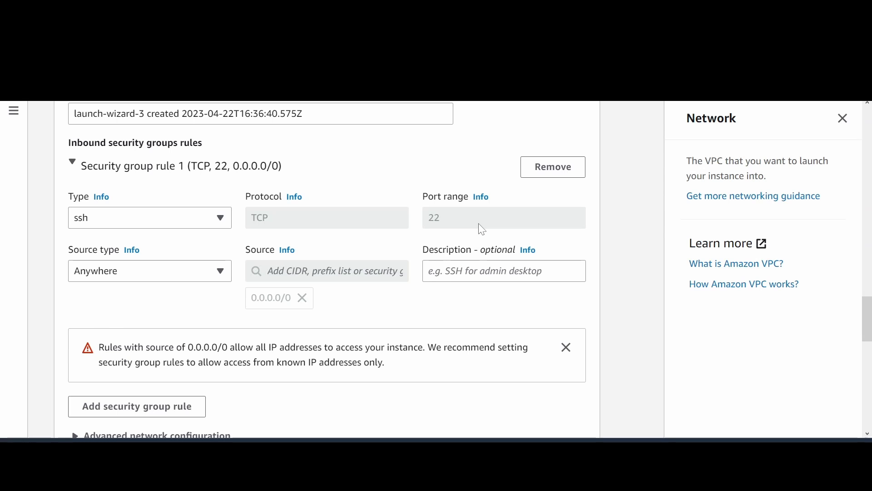
{"action": "left_click", "coordinate": [226, 273]}
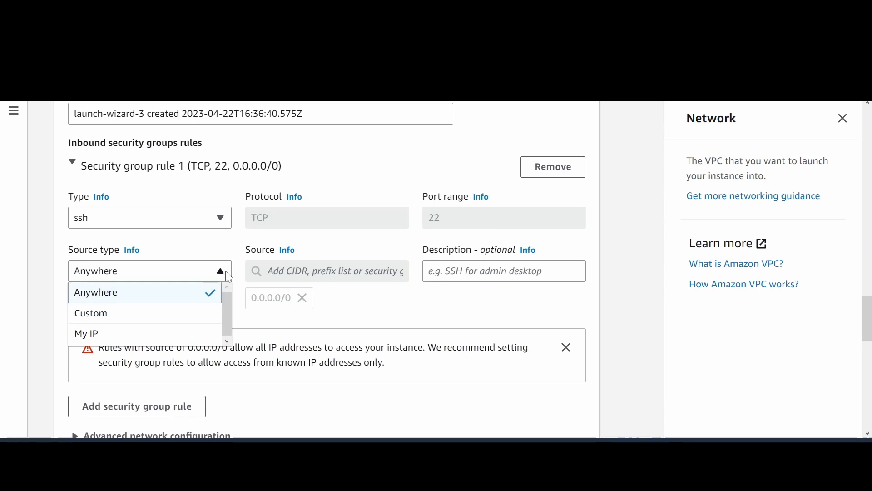
{"action": "scroll", "coordinate": [394, 283], "scroll_direction": "down", "scroll_amount": 3}
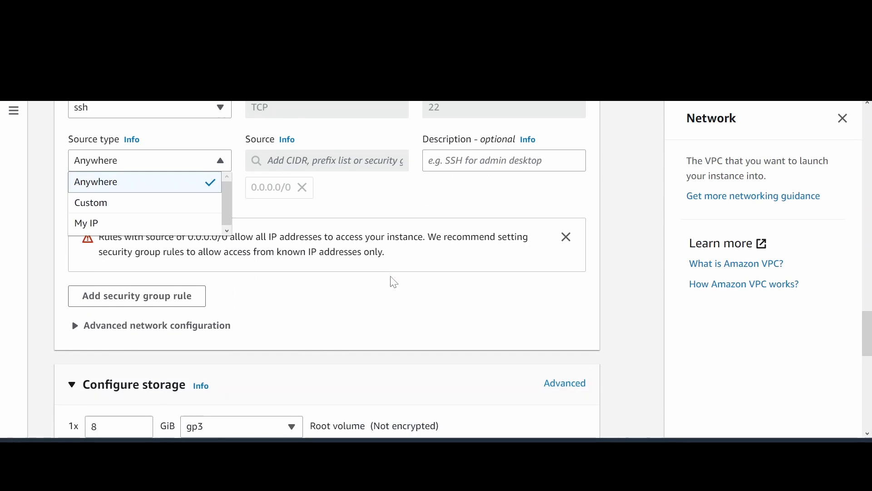
{"action": "scroll", "coordinate": [395, 283], "scroll_direction": "up", "scroll_amount": 1}
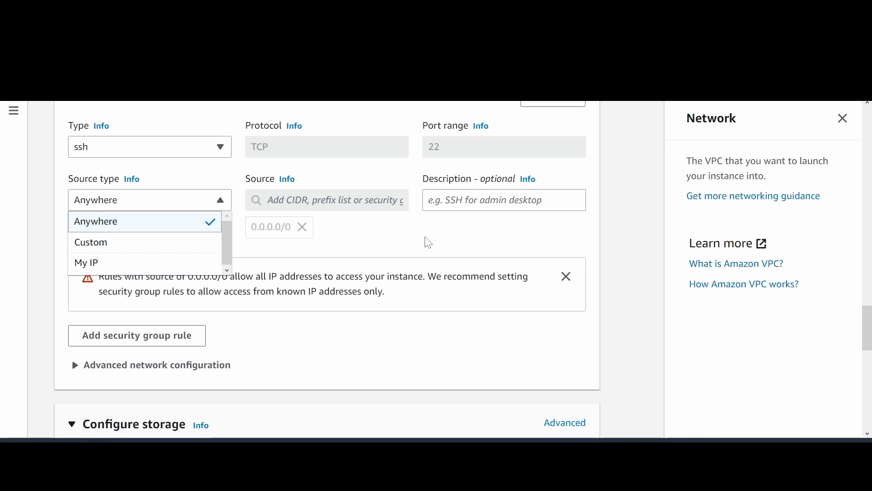
{"action": "left_click", "coordinate": [382, 259]}
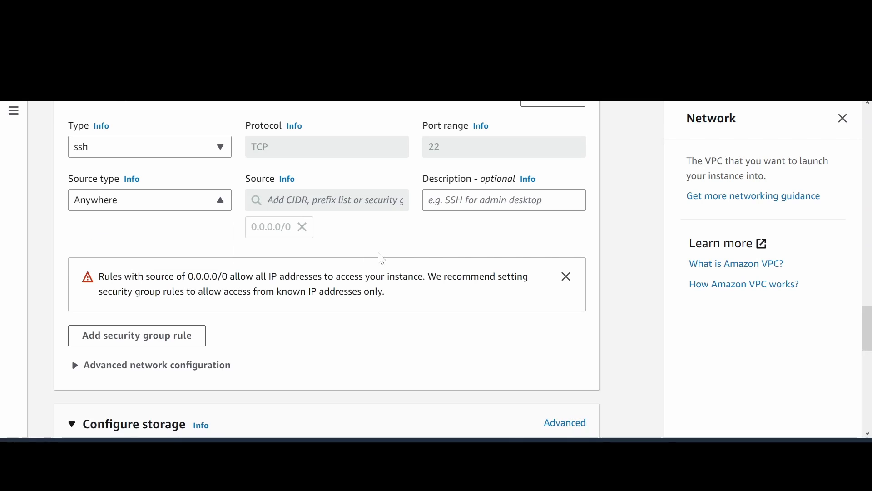
{"action": "scroll", "coordinate": [363, 263], "scroll_direction": "down", "scroll_amount": 1}
{"action": "scroll", "coordinate": [363, 263], "scroll_direction": "up", "scroll_amount": 1}
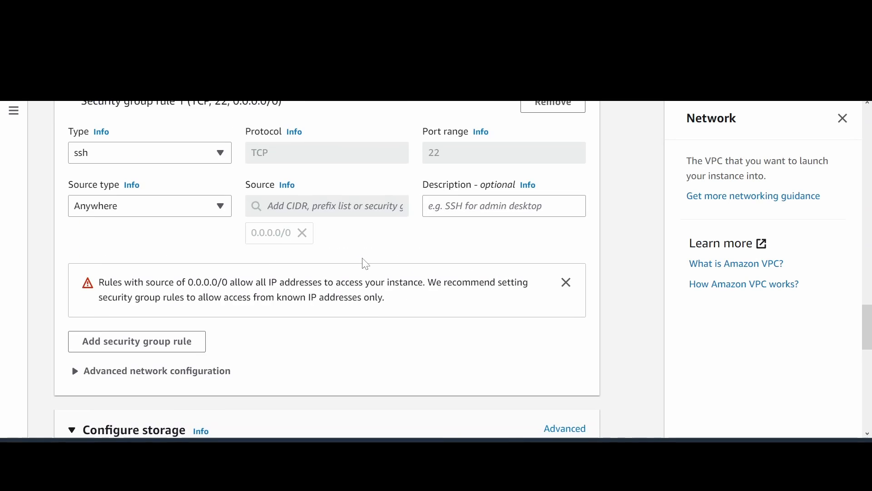
Check the launch summary, launch the instance and expand its launch log.
{"action": "scroll", "coordinate": [364, 263], "scroll_direction": "down", "scroll_amount": 4}
{"action": "scroll", "coordinate": [365, 266], "scroll_direction": "down", "scroll_amount": 9}
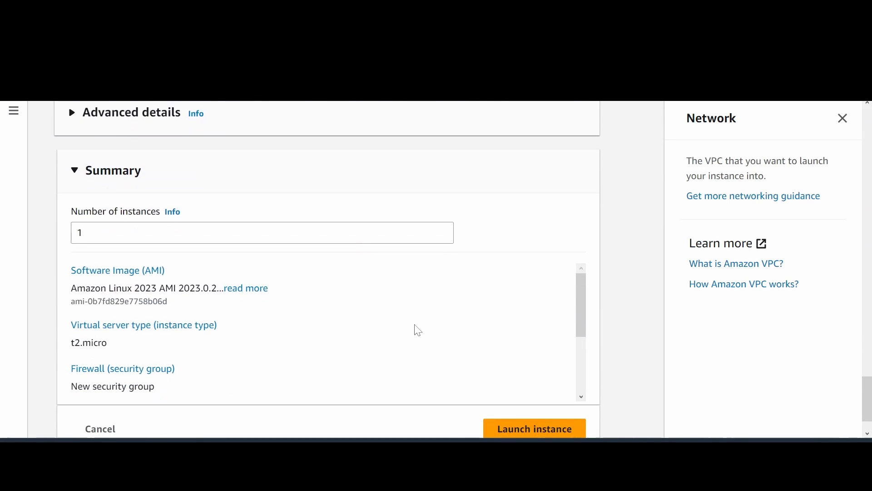
{"action": "scroll", "coordinate": [415, 329], "scroll_direction": "down", "scroll_amount": 3}
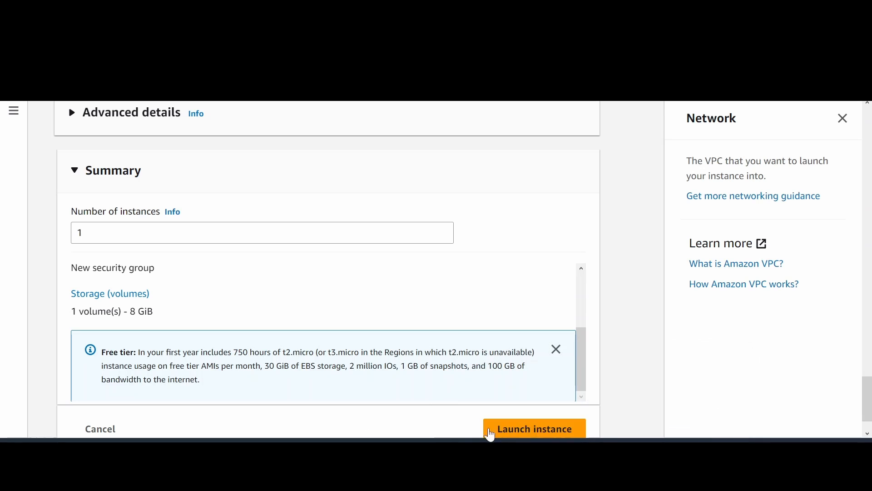
{"action": "left_click", "coordinate": [548, 437]}
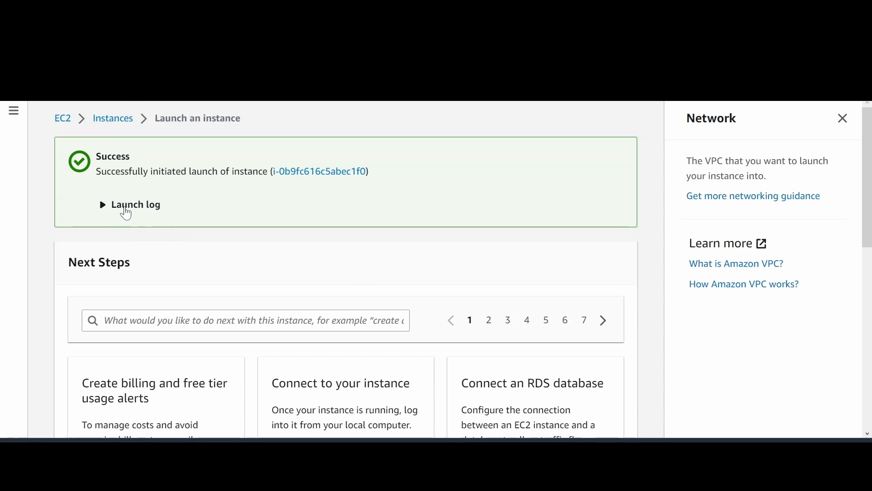
{"action": "left_click", "coordinate": [127, 209]}
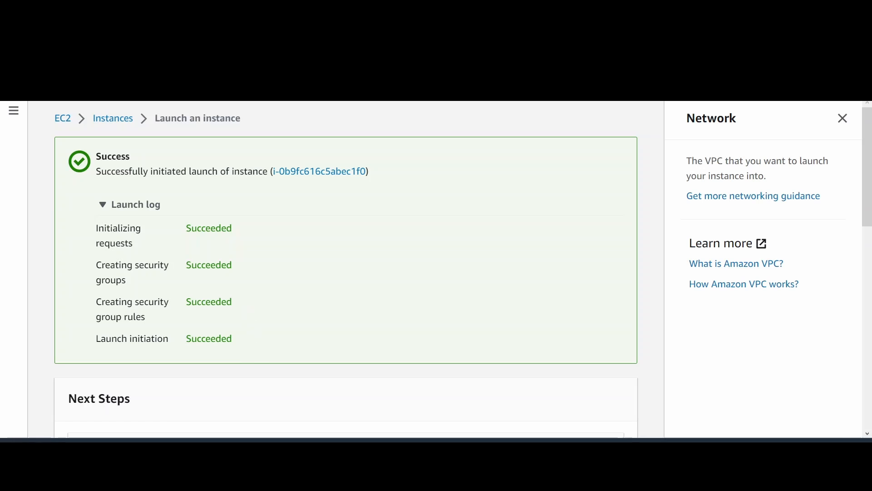
Open demopublicserver from the list of instances and review its instance summary.
{"action": "left_click", "coordinate": [121, 122]}
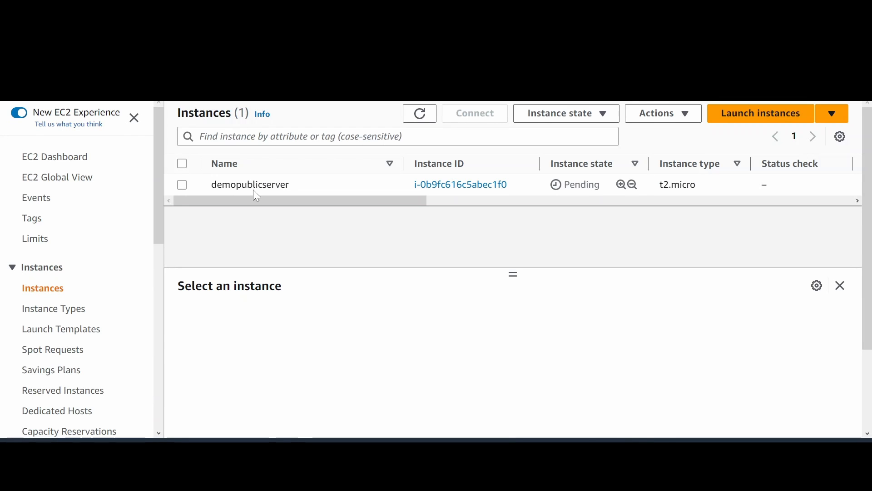
{"action": "left_click", "coordinate": [444, 186]}
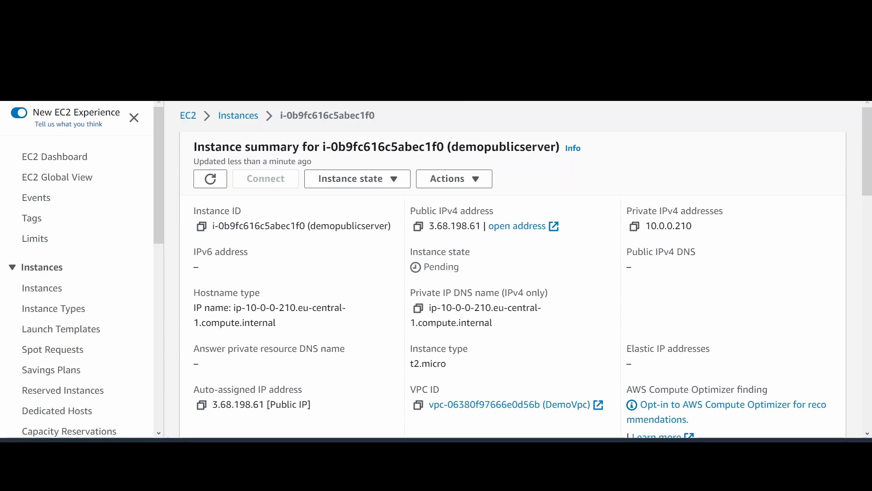
{"action": "scroll", "coordinate": [350, 285], "scroll_direction": "down", "scroll_amount": 3}
{"action": "scroll", "coordinate": [350, 284], "scroll_direction": "up", "scroll_amount": 3}
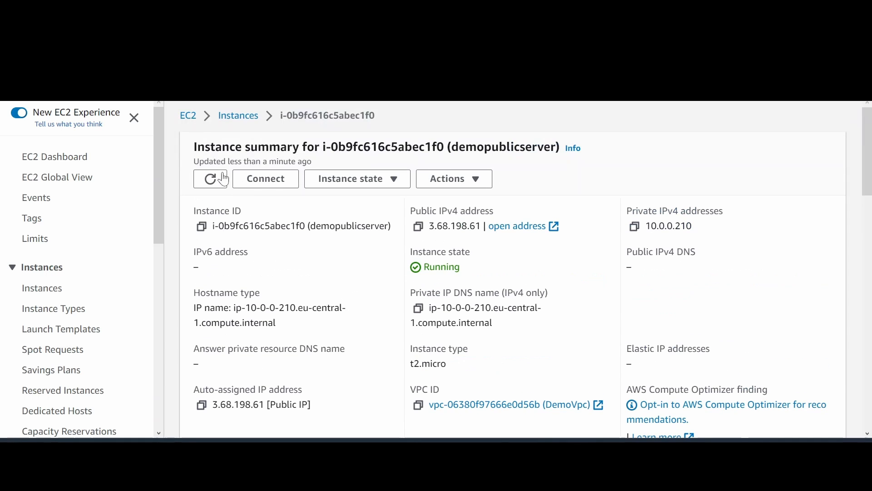
List the running instances from the EC2 dashboard and select demopublicserver to examine its details.
{"action": "left_click", "coordinate": [187, 119]}
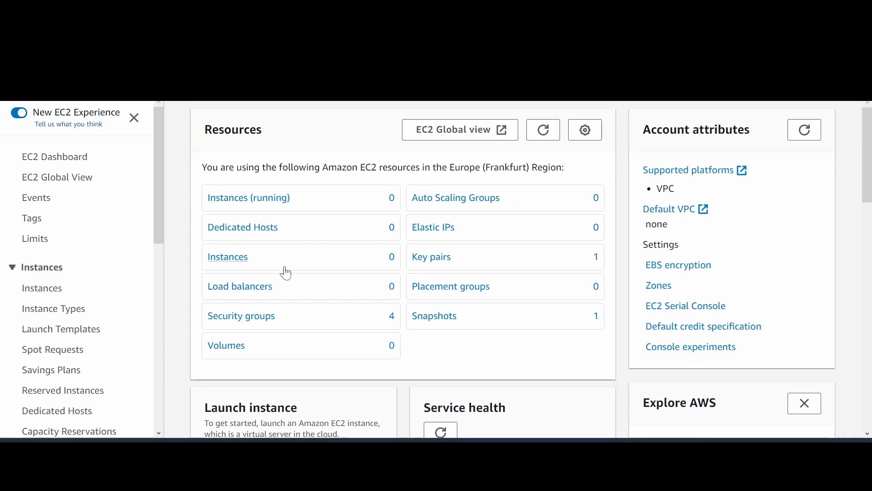
{"action": "left_click", "coordinate": [244, 208]}
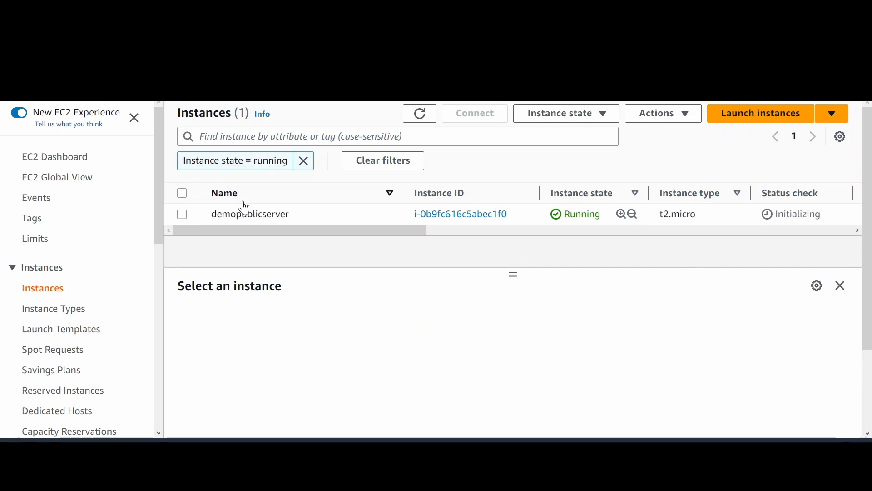
{"action": "left_click", "coordinate": [385, 211]}
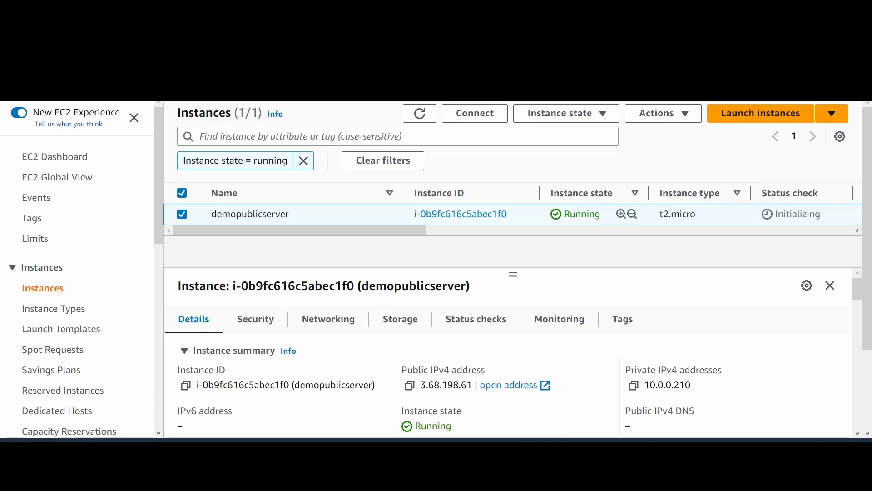
{"action": "left_click", "coordinate": [684, 407]}
{"action": "scroll", "coordinate": [513, 220], "scroll_direction": "up", "scroll_amount": 2}
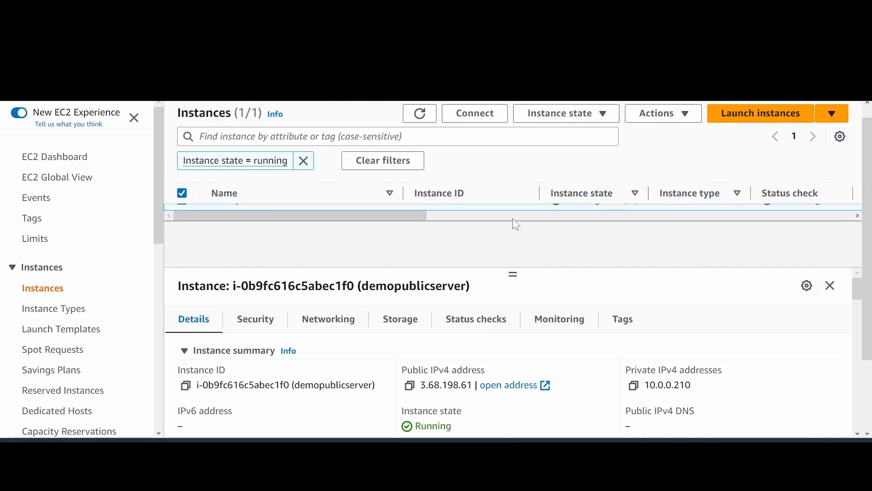
{"action": "scroll", "coordinate": [405, 234], "scroll_direction": "down", "scroll_amount": 1}
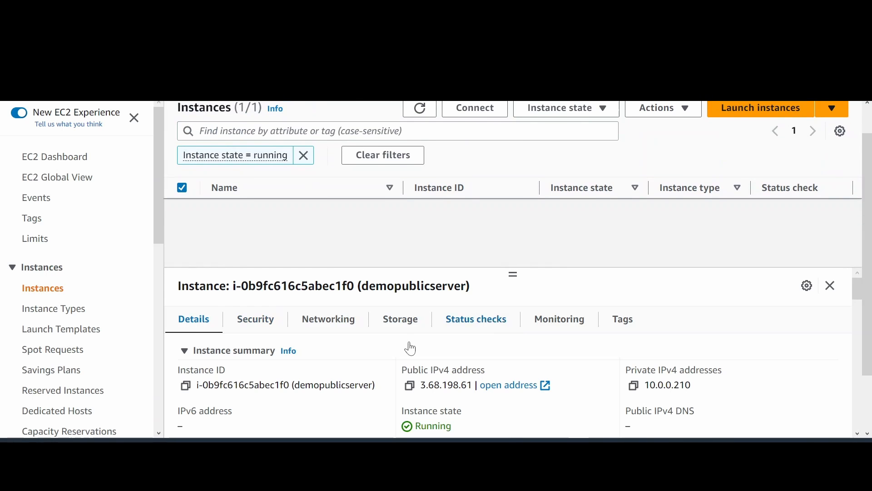
{"action": "scroll", "coordinate": [409, 347], "scroll_direction": "down", "scroll_amount": 3}
{"action": "scroll", "coordinate": [334, 384], "scroll_direction": "up", "scroll_amount": 3}
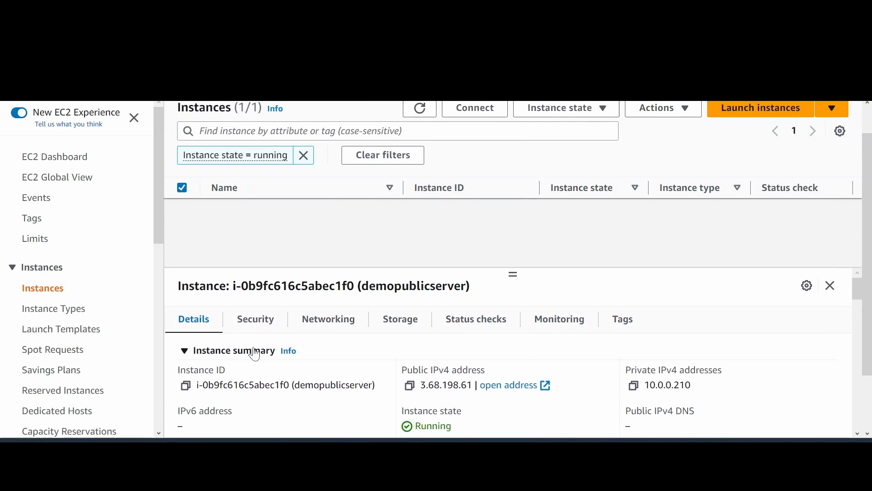
Open the launch-wizard-3 security group from demopublicserver's security details.
{"action": "left_click", "coordinate": [255, 319]}
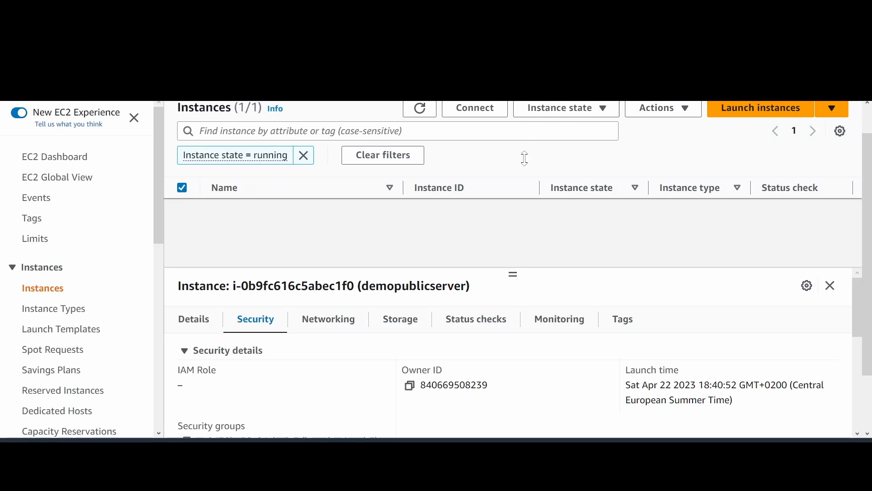
{"action": "scroll", "coordinate": [482, 236], "scroll_direction": "down", "scroll_amount": 2}
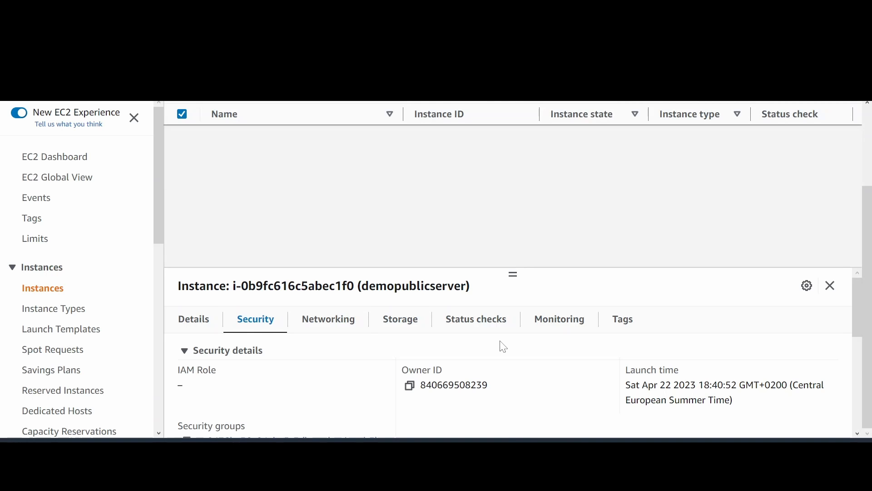
{"action": "scroll", "coordinate": [502, 346], "scroll_direction": "down", "scroll_amount": 3}
{"action": "scroll", "coordinate": [491, 380], "scroll_direction": "up", "scroll_amount": 2}
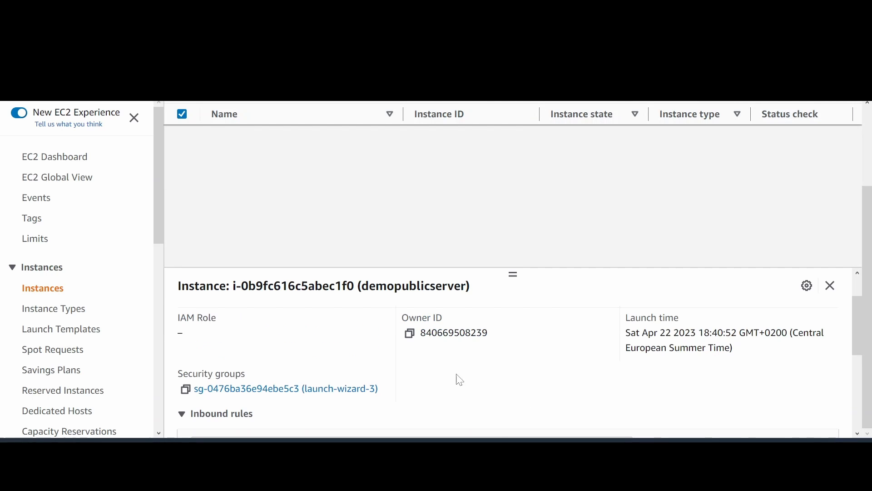
{"action": "left_click", "coordinate": [273, 393]}
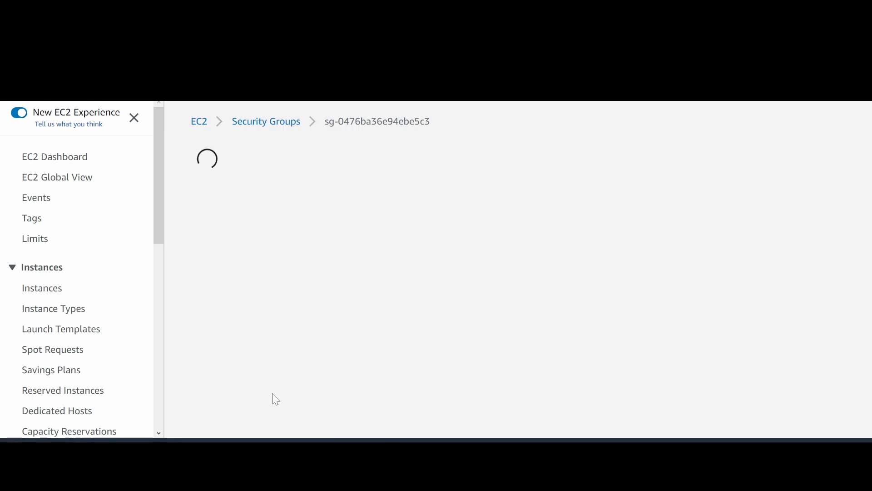
Review the security group's inbound rule, including its type, protocol, port range and source.
{"action": "scroll", "coordinate": [272, 394], "scroll_direction": "down", "scroll_amount": 4}
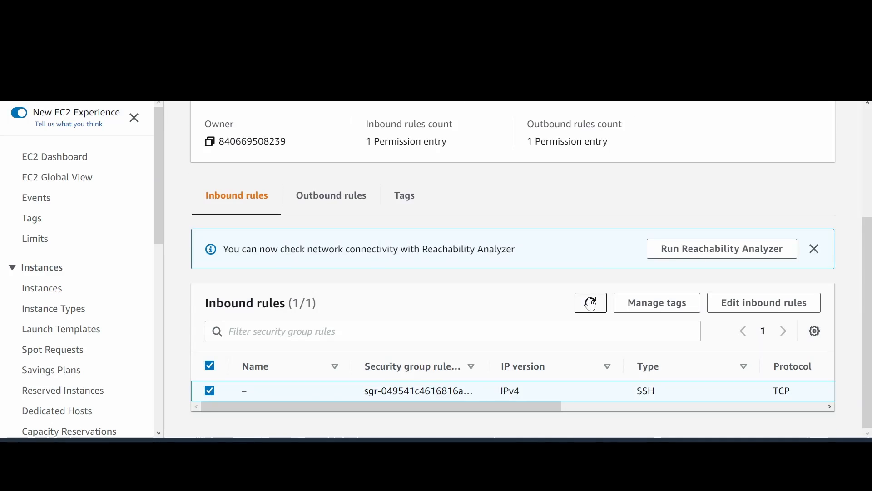
{"action": "left_click", "coordinate": [667, 400]}
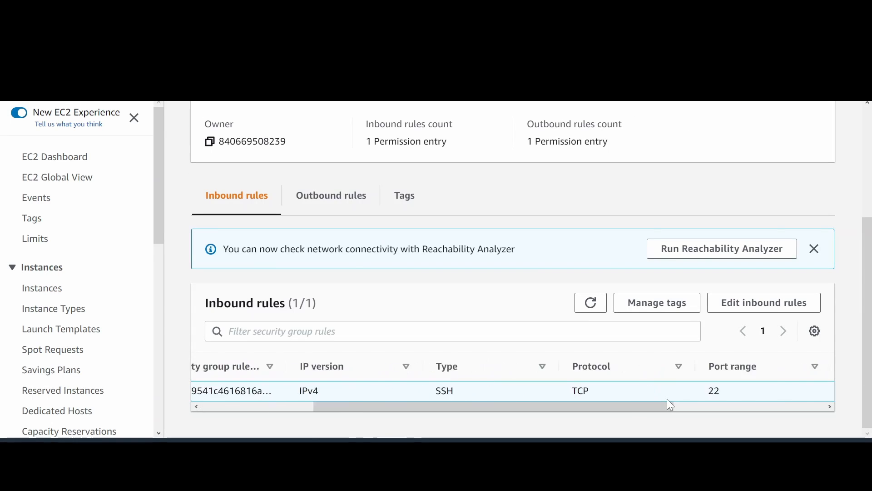
{"action": "scroll", "coordinate": [667, 399], "scroll_direction": "right", "scroll_amount": 4}
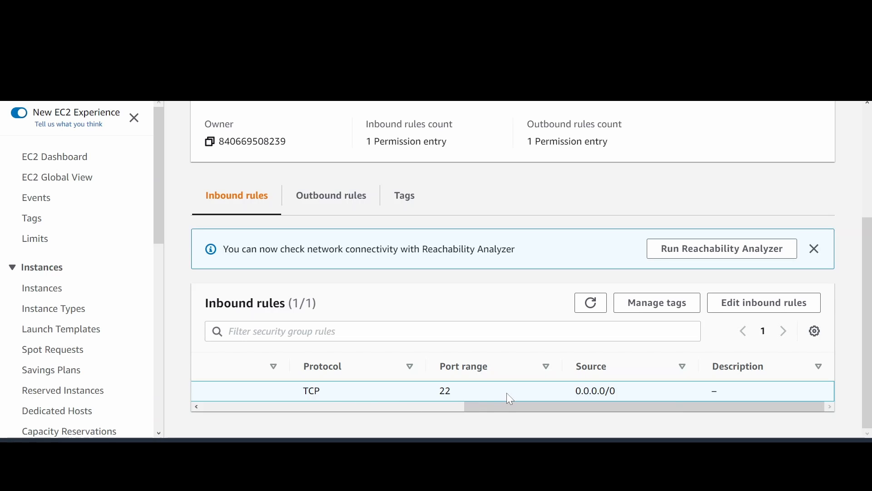
{"action": "scroll", "coordinate": [506, 393], "scroll_direction": "left", "scroll_amount": 5}
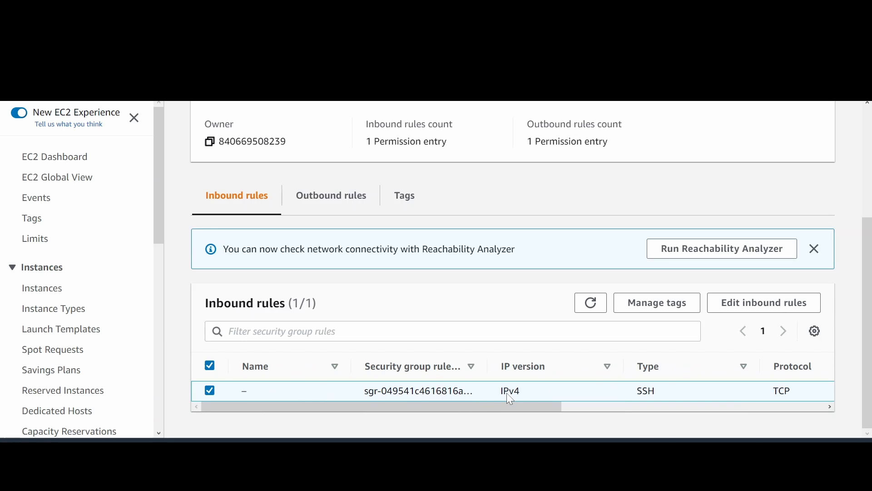
Review the security group's outbound rule, including its traffic type, port range and destination.
{"action": "left_click", "coordinate": [331, 208]}
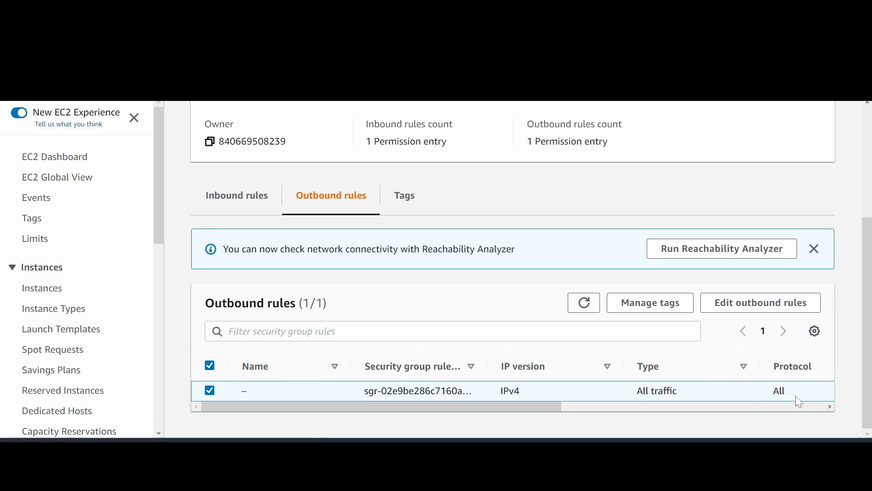
{"action": "scroll", "coordinate": [745, 394], "scroll_direction": "right", "scroll_amount": 3}
{"action": "scroll", "coordinate": [748, 396], "scroll_direction": "right", "scroll_amount": 1}
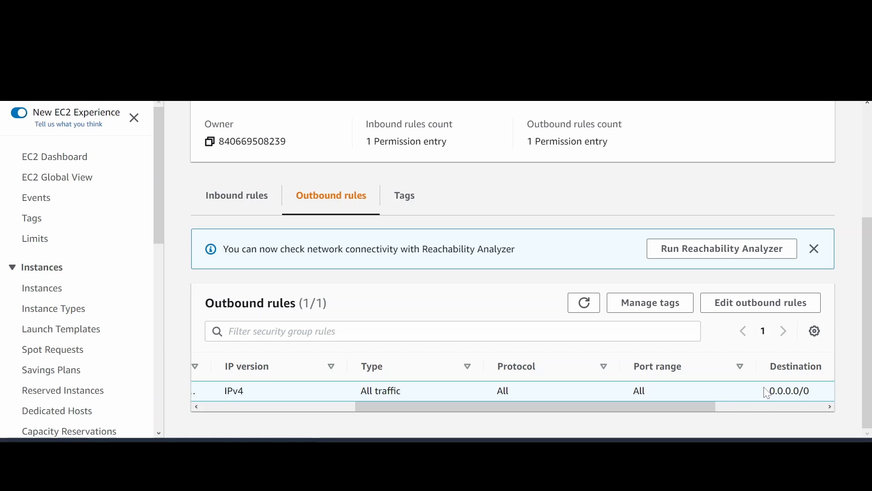
{"action": "left_click_drag", "start_coordinate": [767, 393], "coordinate": [837, 391]}
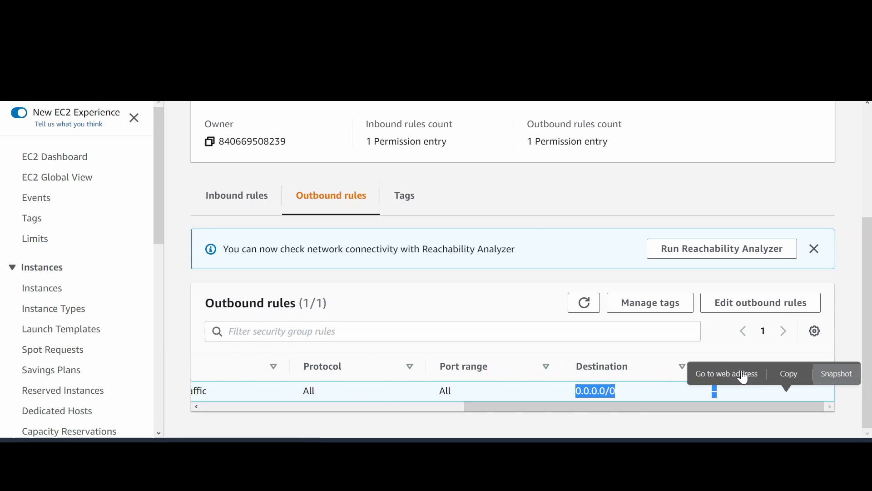
Add a Custom TCP inbound rule on port 0 with source Anywhere-IPv4 to the launch-wizard-3 security group and save the rules.
{"action": "left_click", "coordinate": [253, 202]}
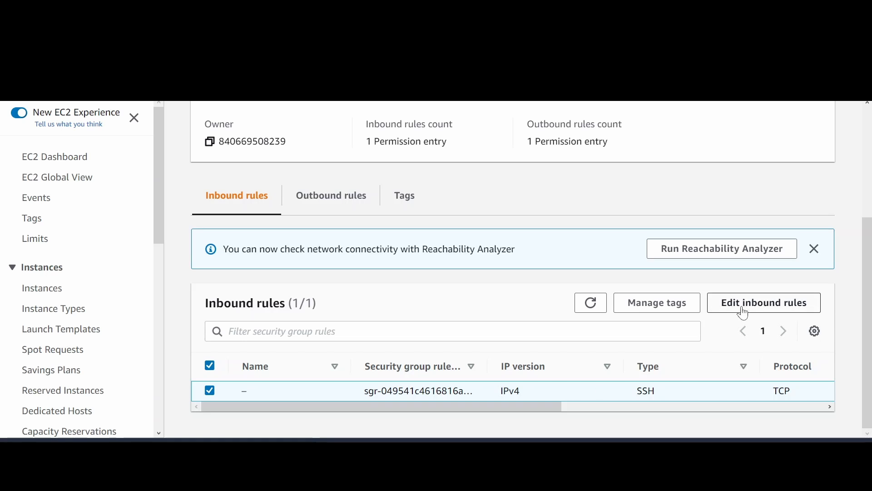
{"action": "left_click", "coordinate": [744, 310]}
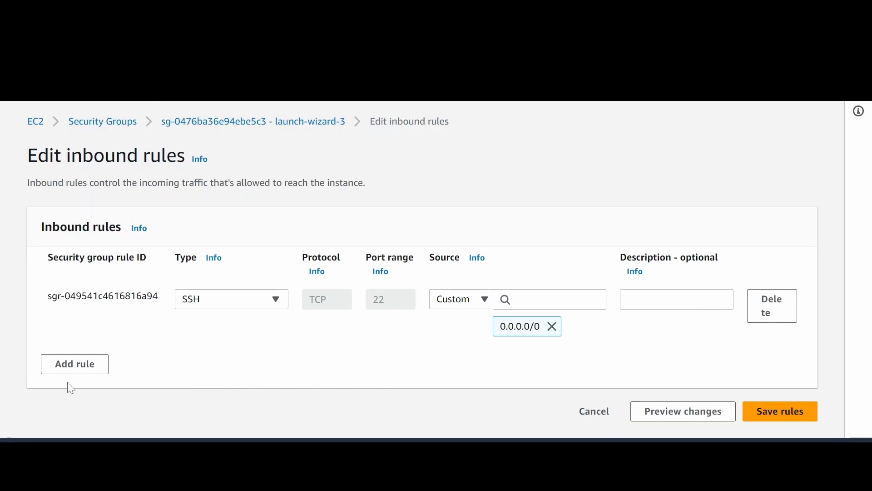
{"action": "left_click", "coordinate": [75, 366]}
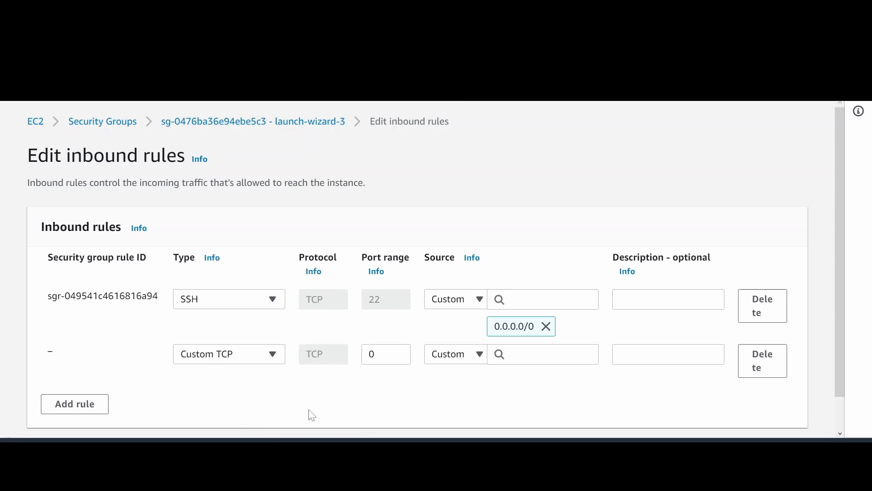
{"action": "left_click", "coordinate": [464, 359]}
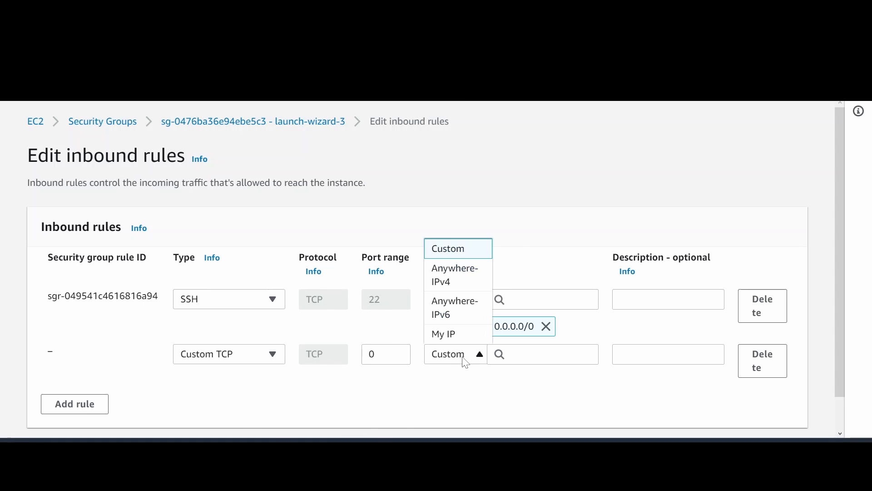
{"action": "left_click", "coordinate": [462, 276]}
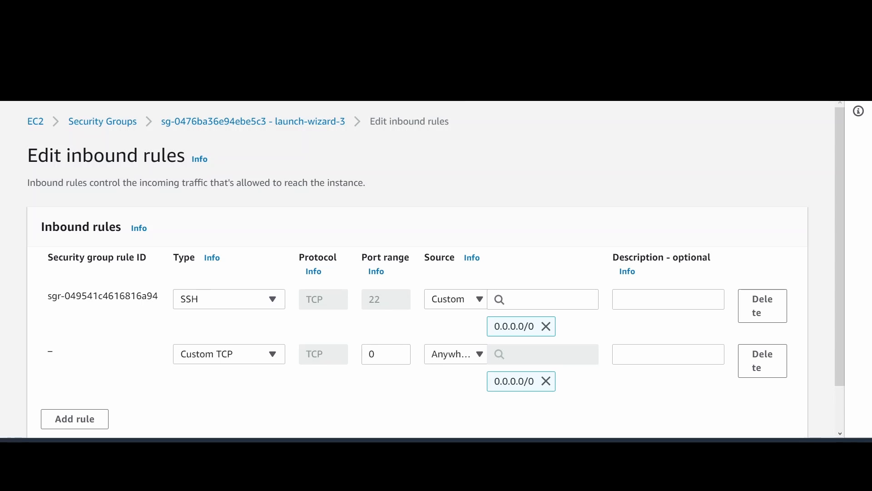
{"action": "scroll", "coordinate": [459, 405], "scroll_direction": "down", "scroll_amount": 2}
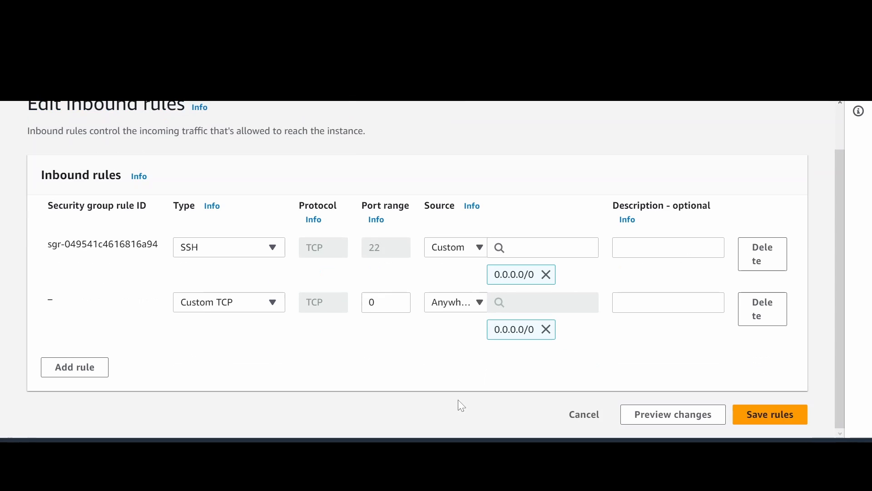
{"action": "left_click", "coordinate": [790, 414]}
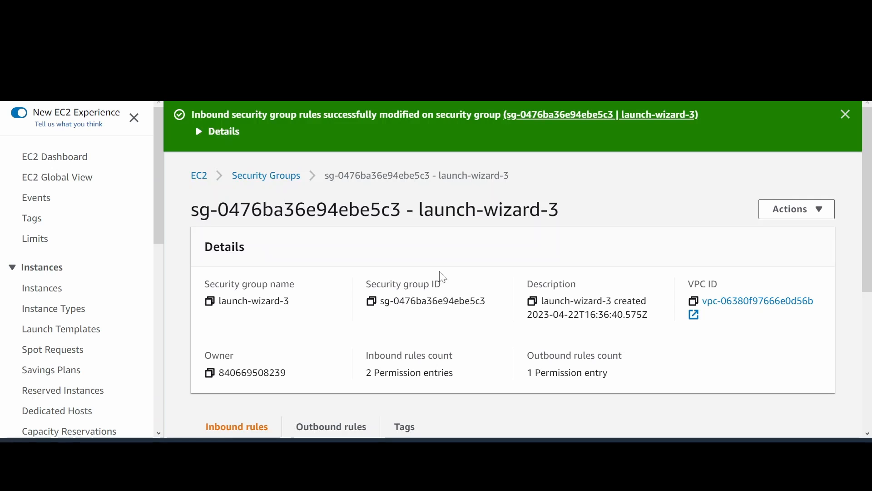
{"action": "scroll", "coordinate": [443, 276], "scroll_direction": "down", "scroll_amount": 5}
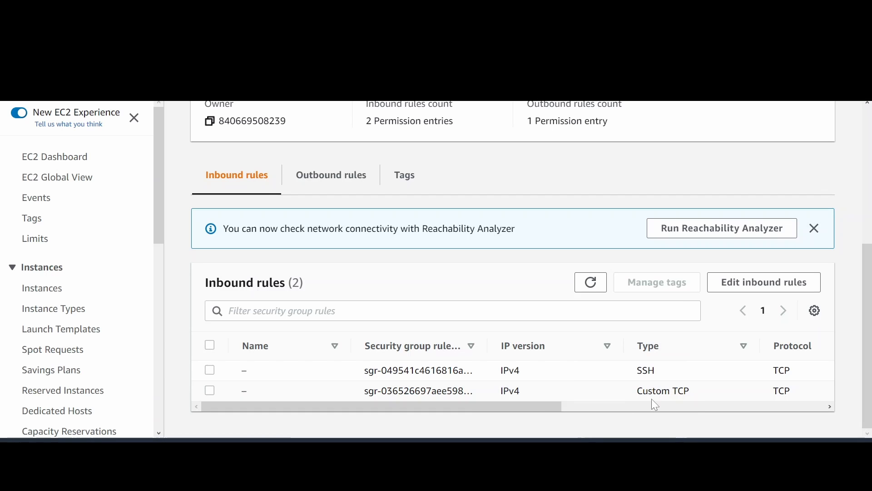
Launch PuTTY and move its configuration window clear of the security group page.
{"action": "key", "text": "super+s"}
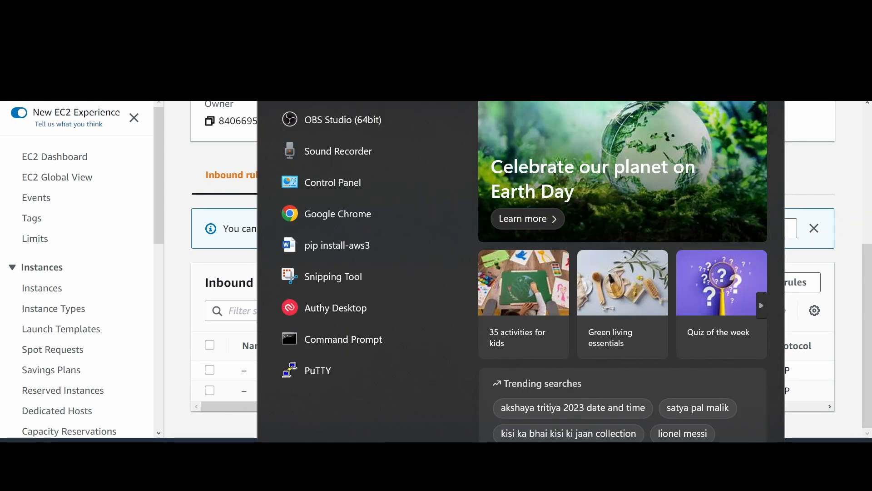
{"action": "type", "text": "pu"}
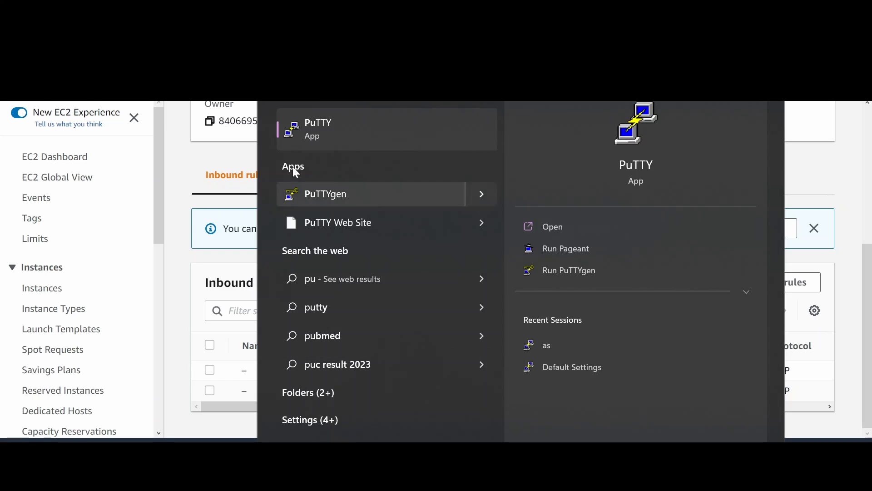
{"action": "left_click", "coordinate": [354, 138]}
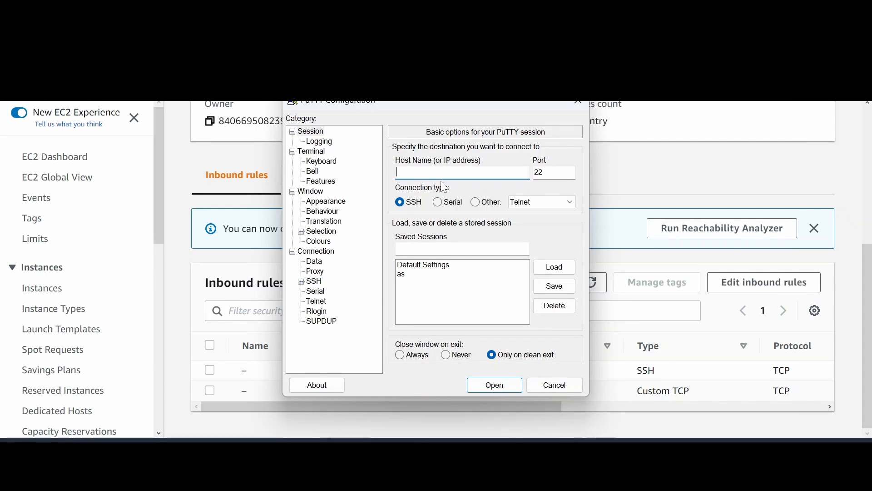
{"action": "left_click_drag", "start_coordinate": [404, 110], "coordinate": [397, 203]}
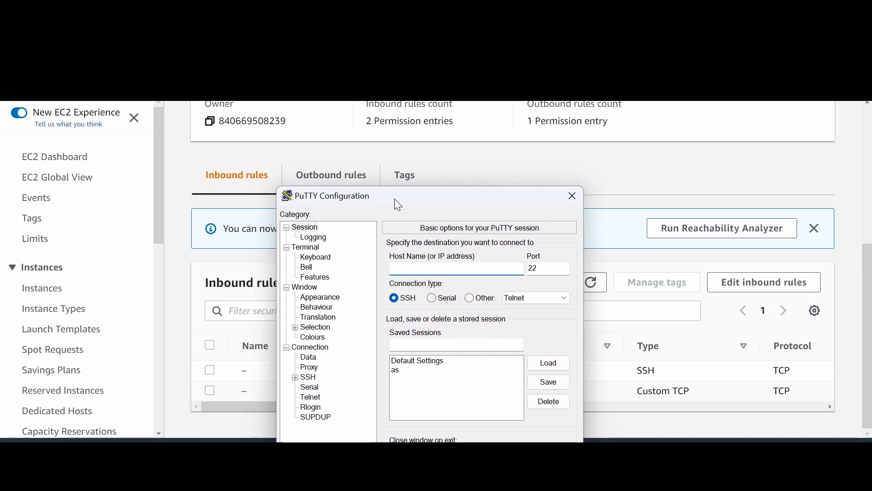
{"action": "scroll", "coordinate": [661, 168], "scroll_direction": "up", "scroll_amount": 3}
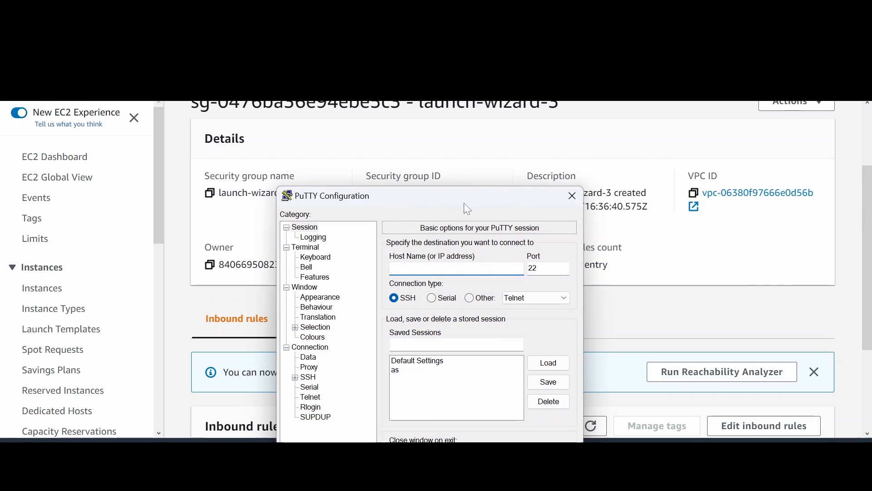
{"action": "left_click_drag", "start_coordinate": [432, 209], "coordinate": [373, 336]}
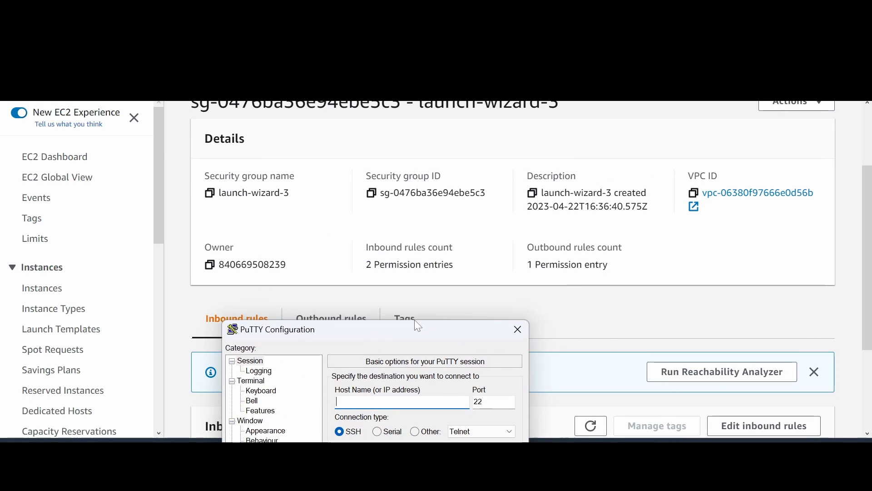
Return to the running instances and show the SSH client connection instructions for demopublicserver.
{"action": "scroll", "coordinate": [387, 220], "scroll_direction": "up", "scroll_amount": 3}
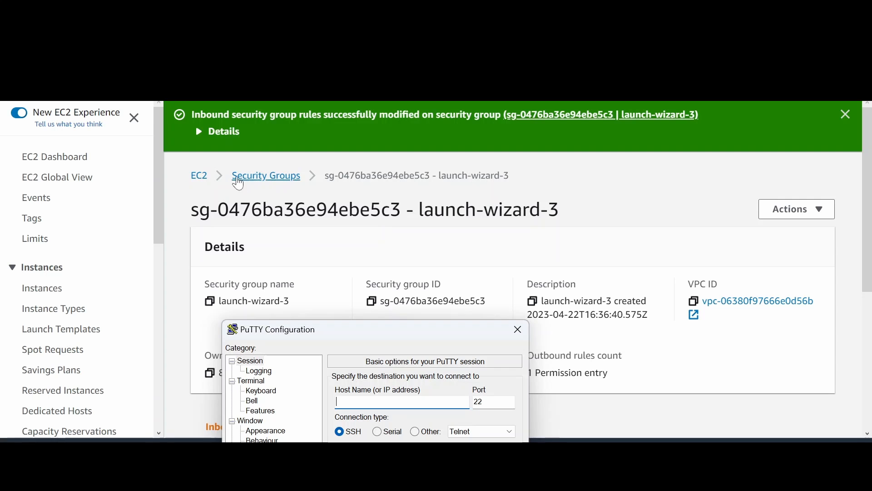
{"action": "left_click", "coordinate": [205, 180]}
{"action": "left_click", "coordinate": [205, 180]}
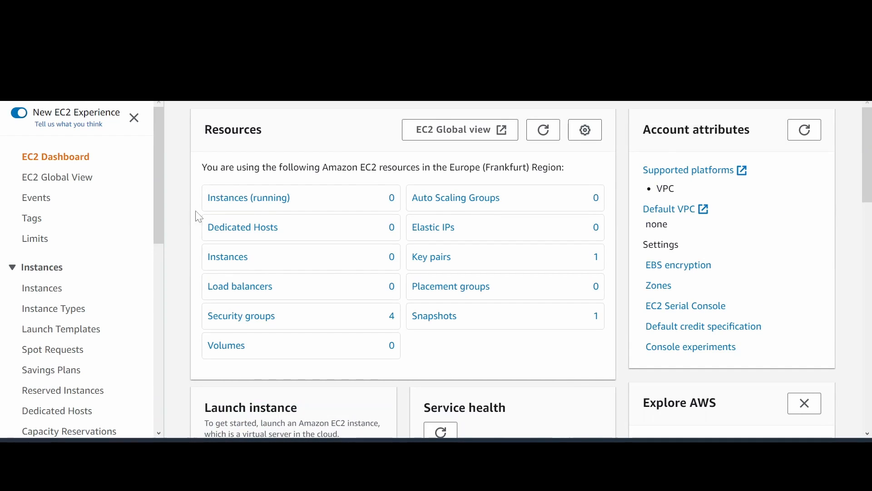
{"action": "left_click", "coordinate": [255, 199]}
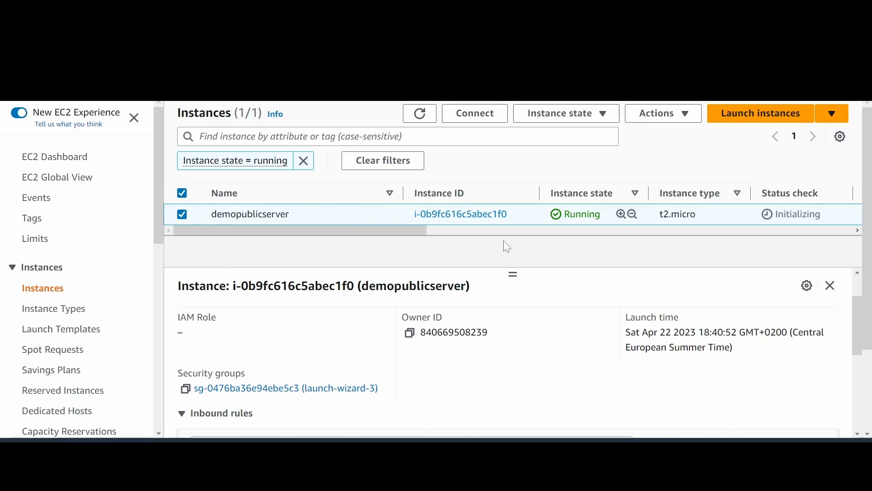
{"action": "left_click", "coordinate": [491, 120]}
{"action": "scroll", "coordinate": [411, 298], "scroll_direction": "down", "scroll_amount": 2}
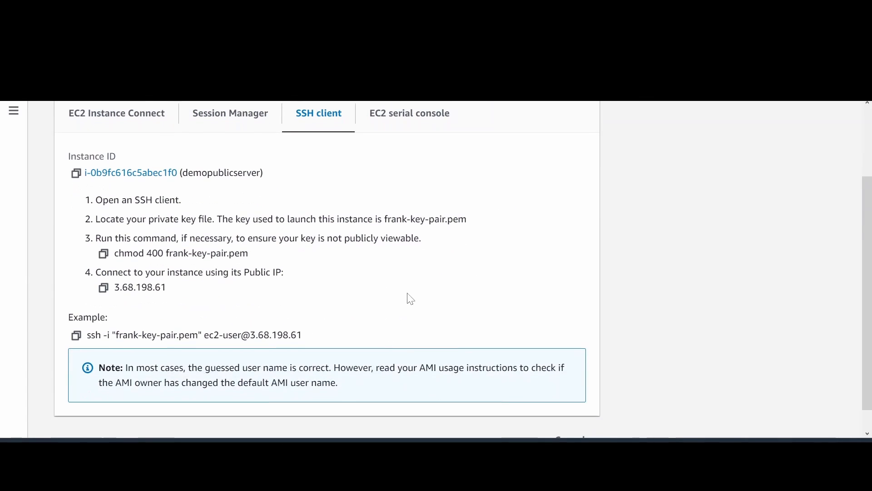
{"action": "left_click_drag", "start_coordinate": [204, 335], "coordinate": [331, 345]}
{"action": "key", "text": "ctrl+c"}
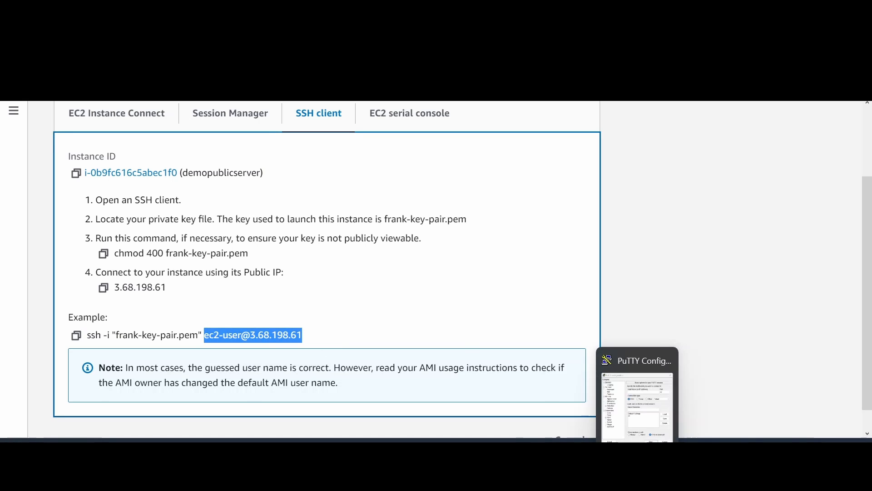
{"action": "left_click", "coordinate": [636, 479]}
{"action": "left_click_drag", "start_coordinate": [418, 332], "coordinate": [422, 95]}
{"action": "key", "text": "ctrl+v"}
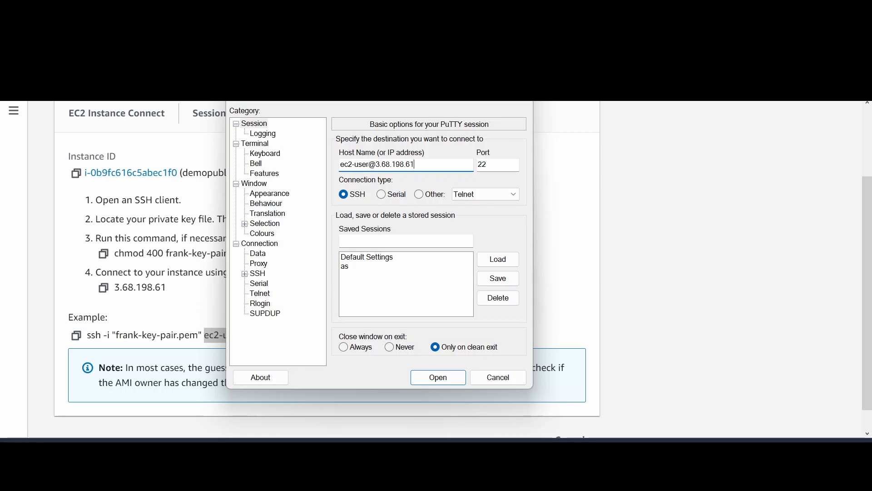
Set fra1.ppk from the Downloads folder as the private key file in PuTTY's SSH authentication credentials.
{"action": "left_click", "coordinate": [244, 274]}
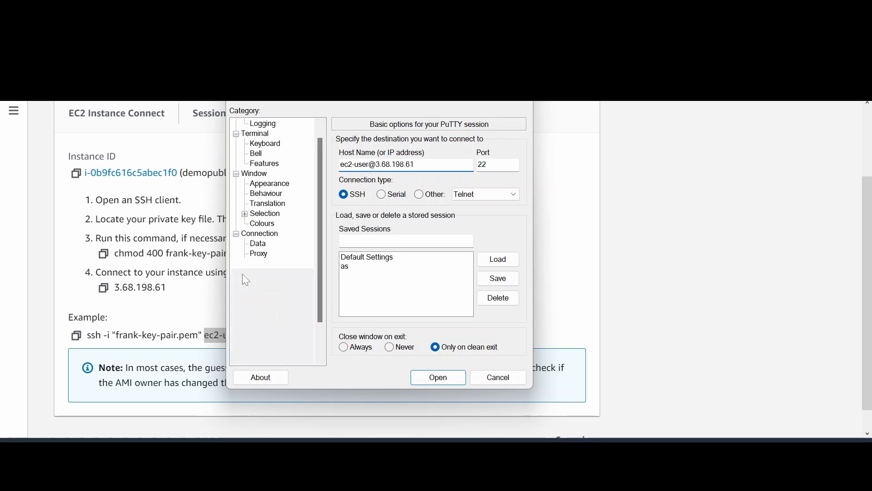
{"action": "left_click", "coordinate": [254, 304]}
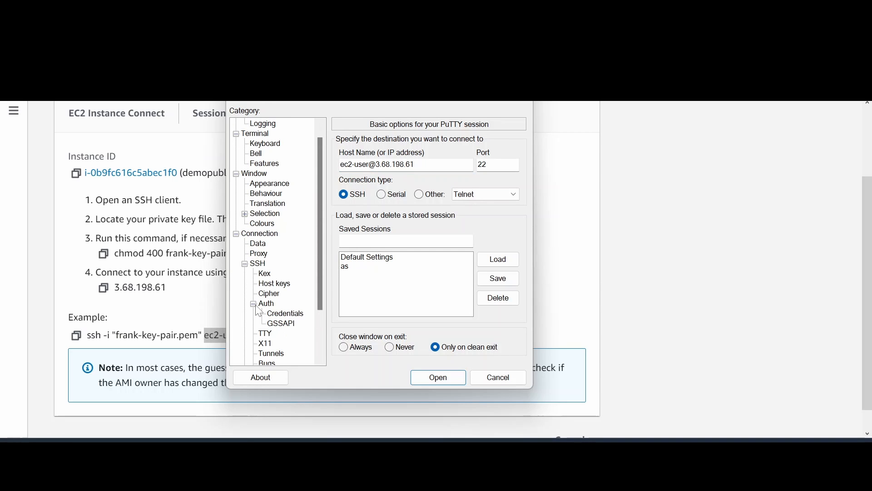
{"action": "left_click", "coordinate": [294, 314]}
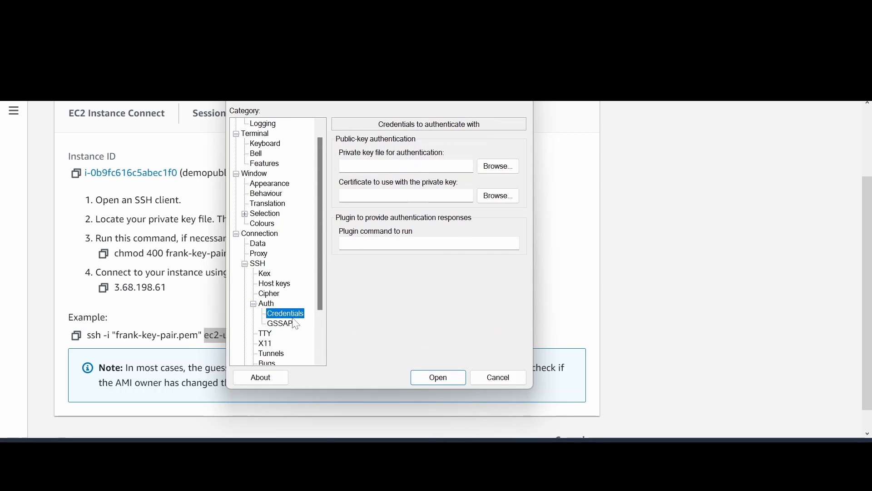
{"action": "left_click", "coordinate": [485, 169]}
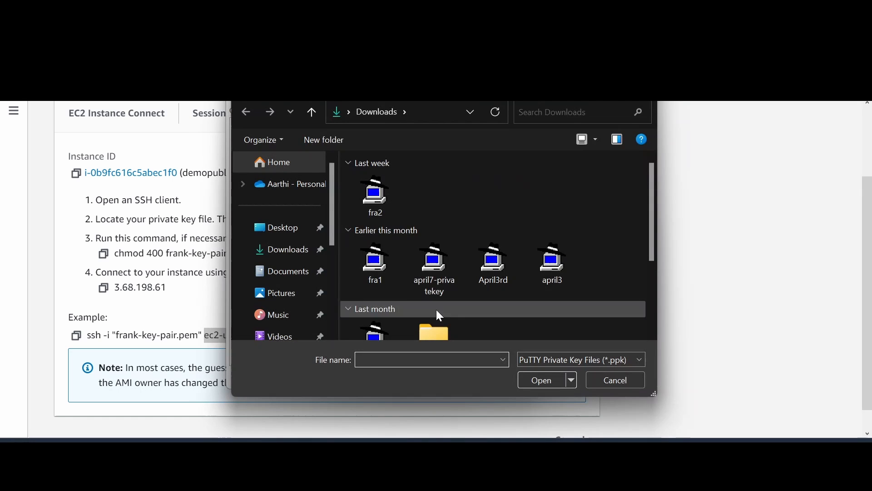
{"action": "left_click", "coordinate": [394, 277]}
{"action": "left_click", "coordinate": [541, 384]}
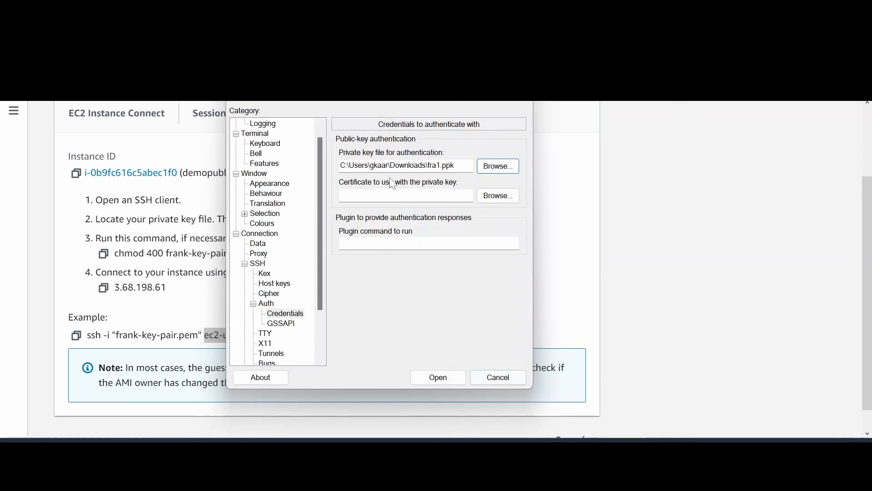
Open the SSH session, accept the server's host key, and maximize the terminal window.
{"action": "left_click", "coordinate": [433, 376]}
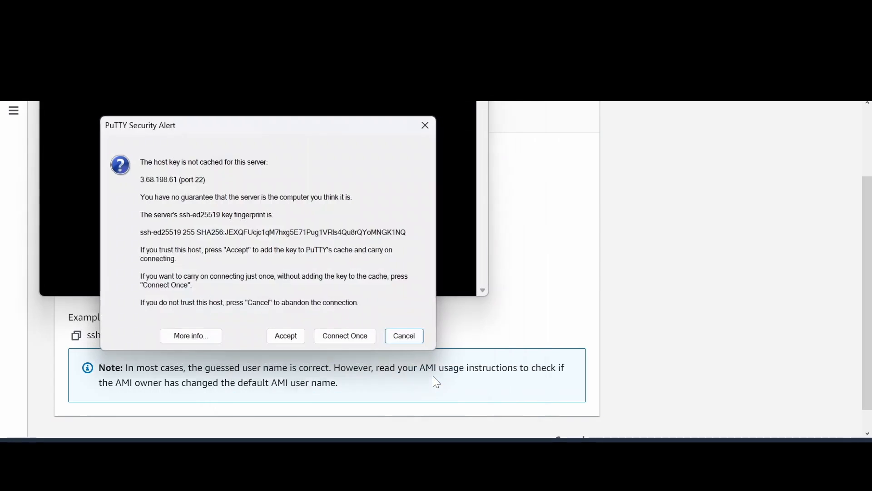
{"action": "left_click", "coordinate": [288, 342]}
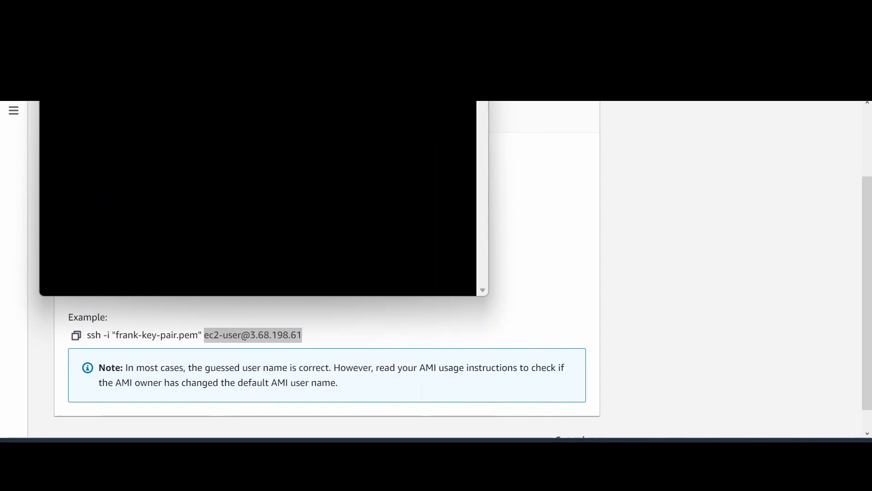
{"action": "left_click", "coordinate": [441, 45]}
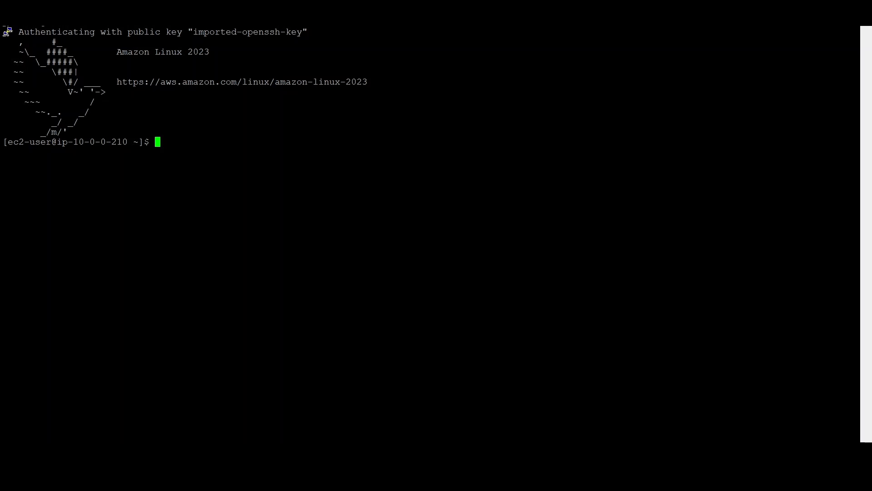
Run ping google.com on the server to test its internet connectivity.
{"action": "type", "text": "ping google.com"}
{"action": "key", "text": "Return"}
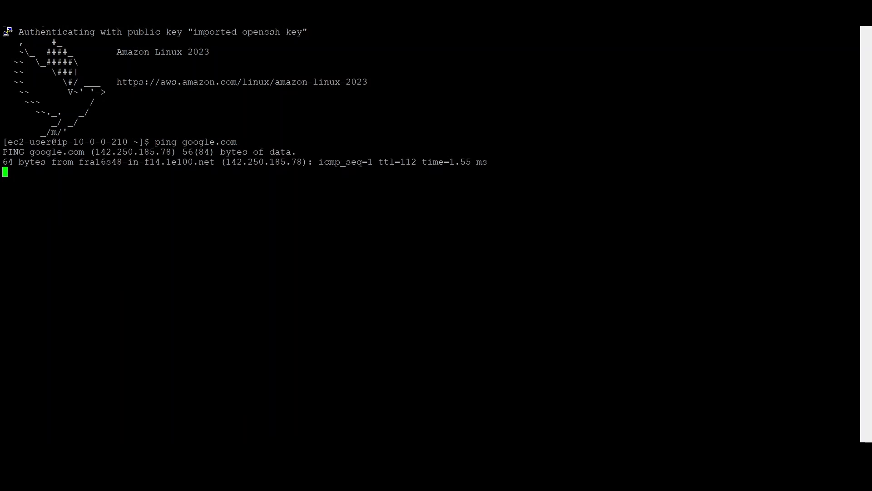